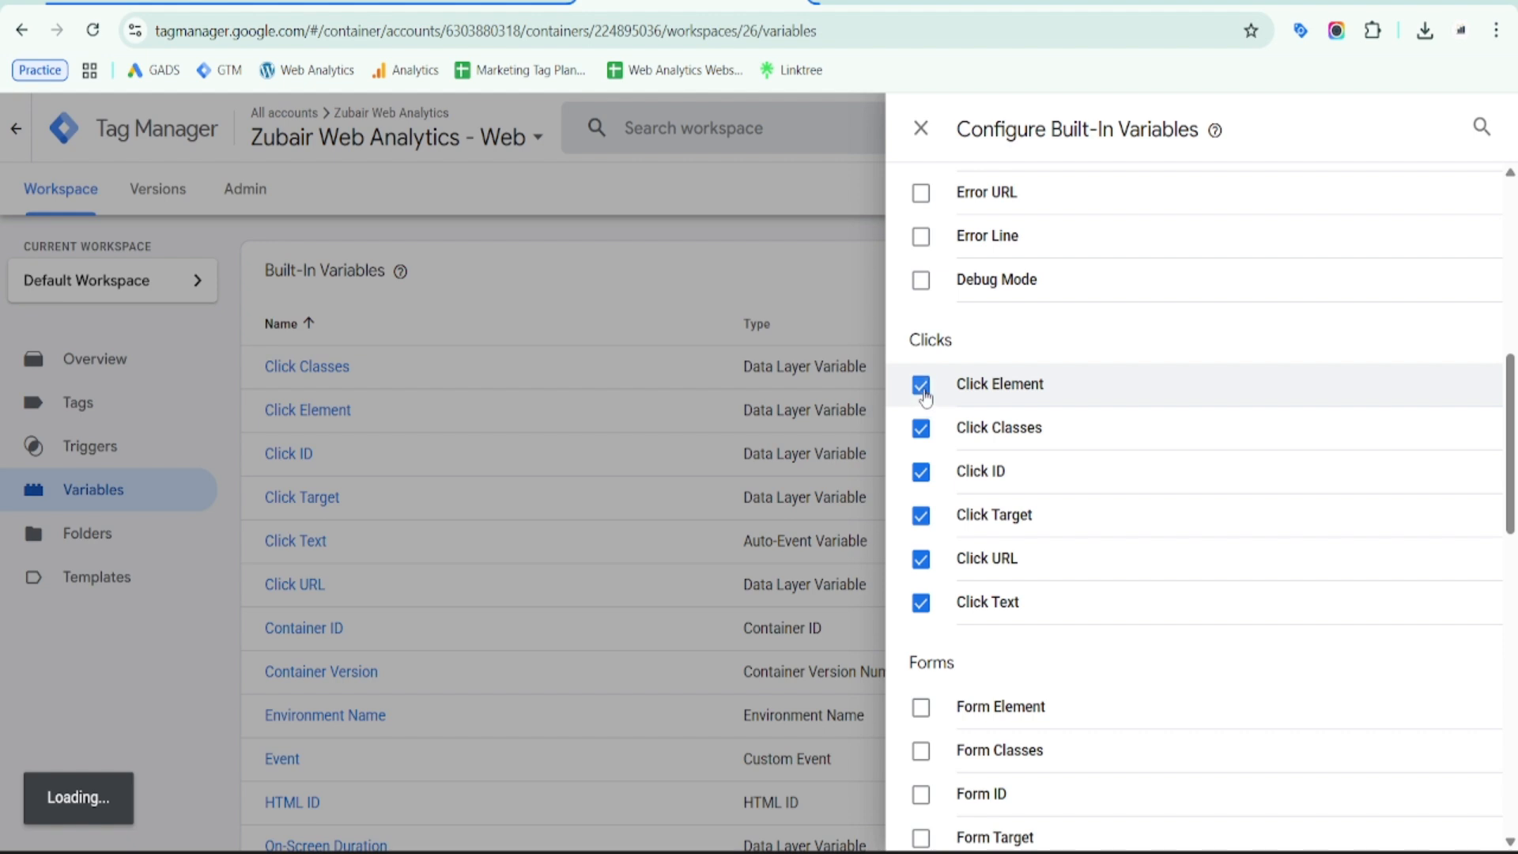
Enable the Click Element built-in variable and close the built-in variable configuration
click(922, 387)
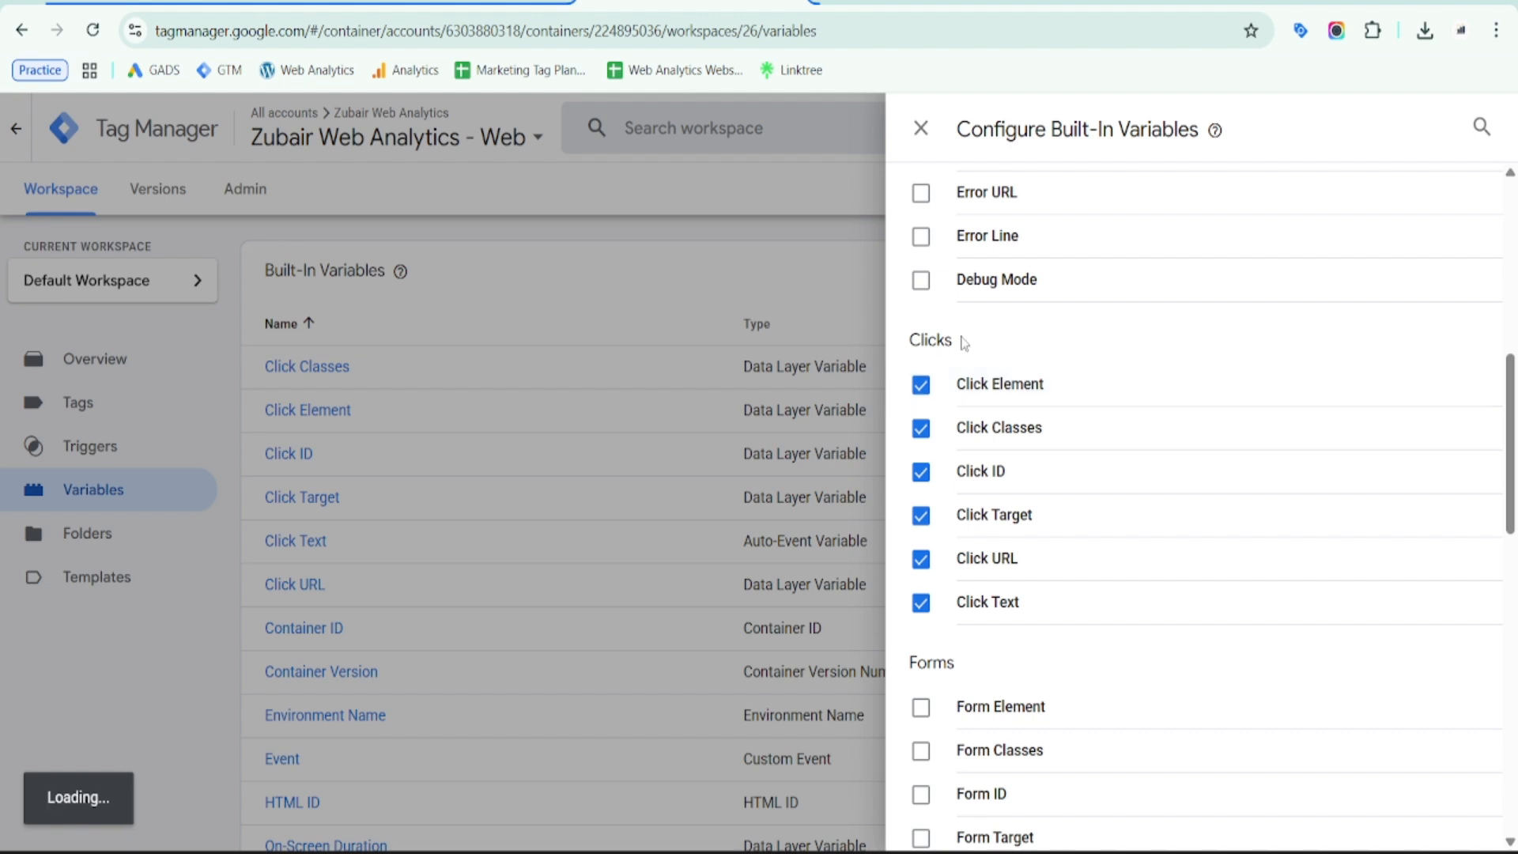
click(680, 298)
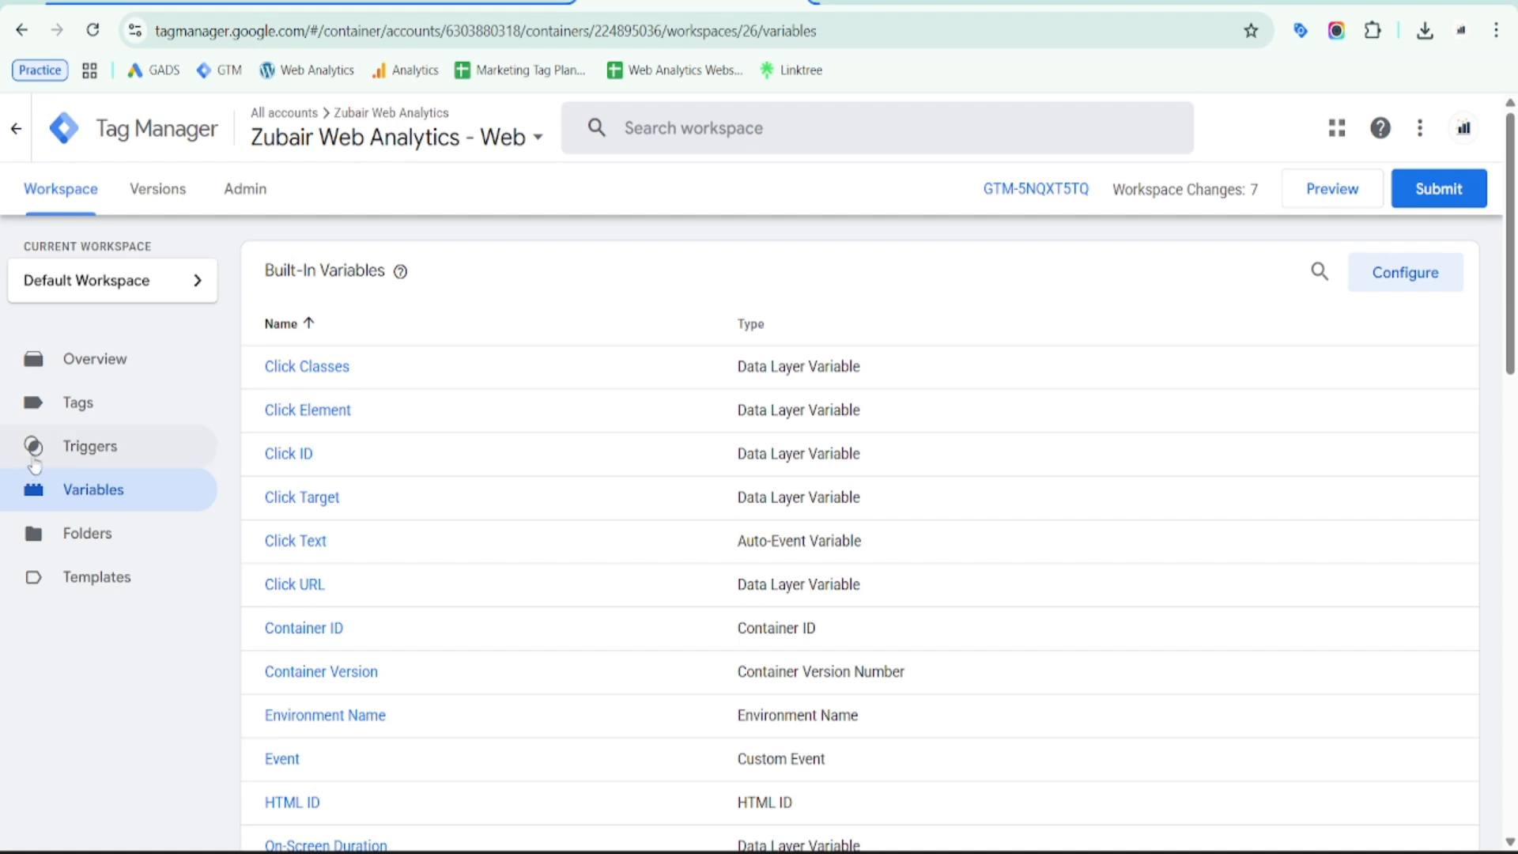
Create a new trigger and set its type to Click - All Elements
click(117, 445)
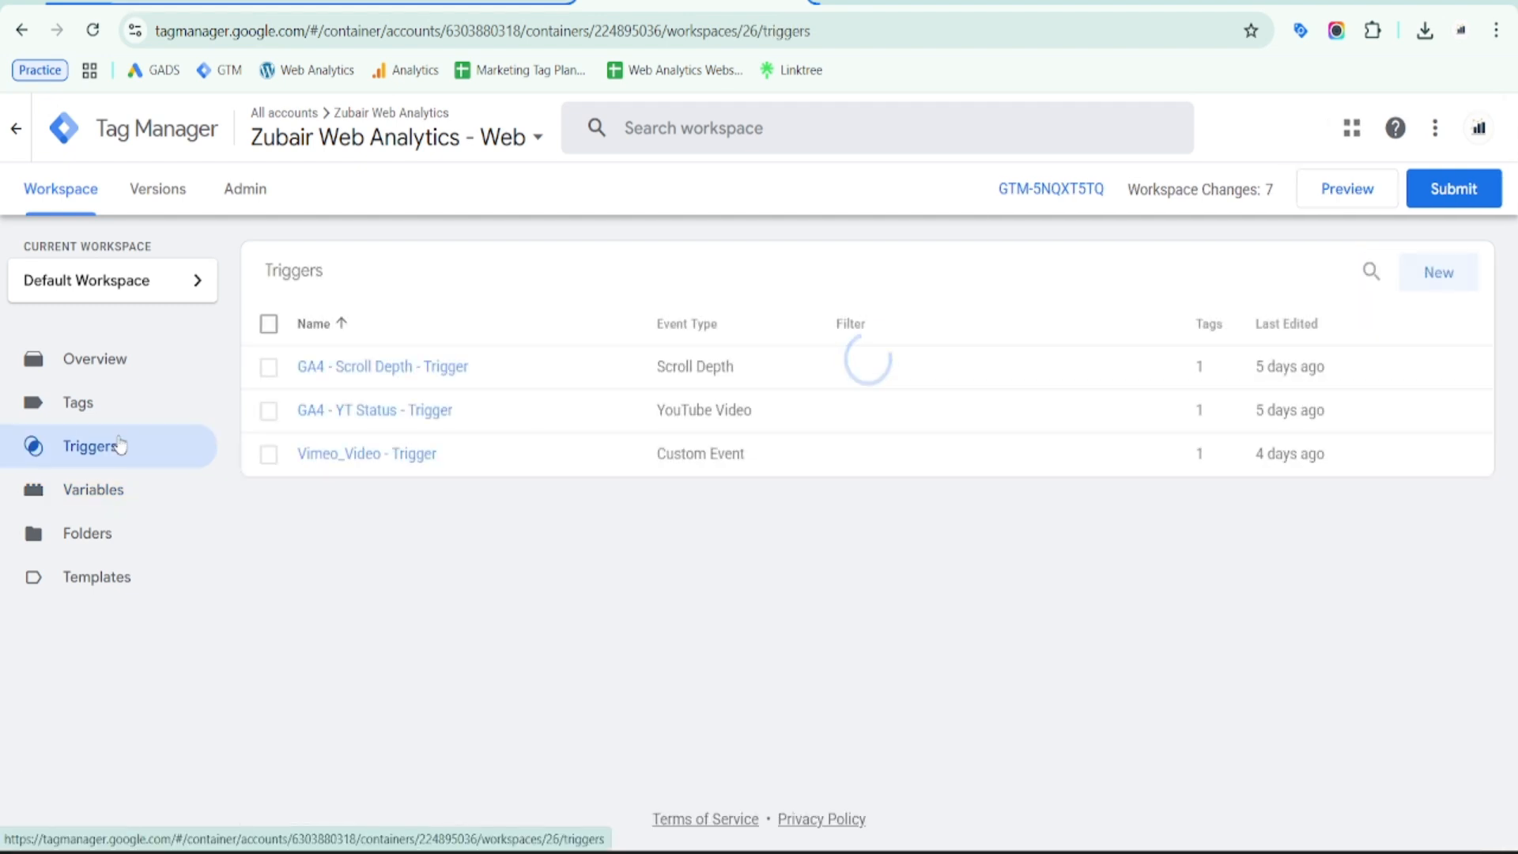
click(1446, 276)
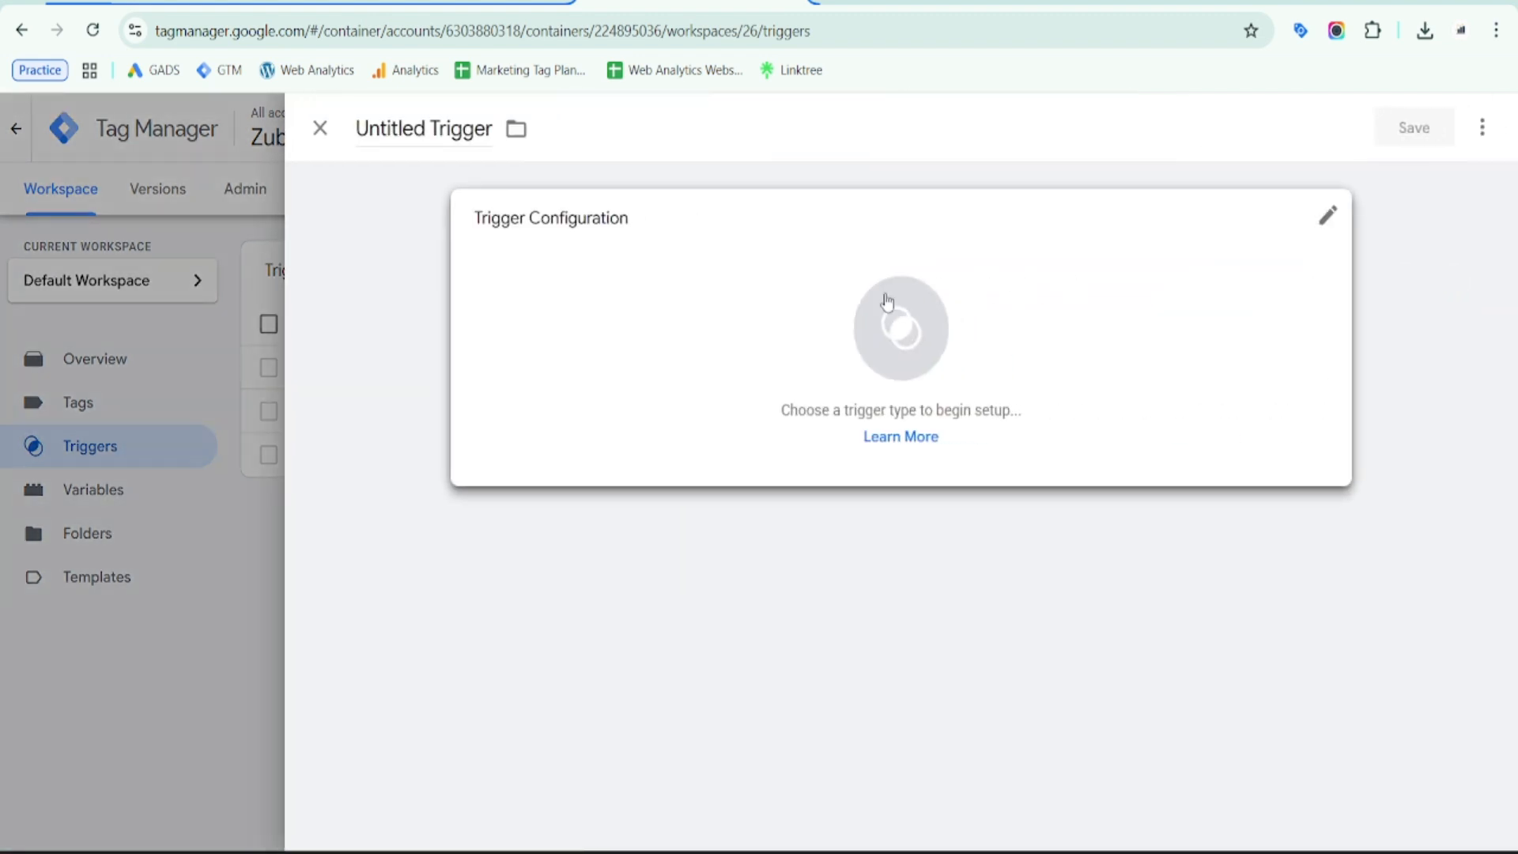
click(887, 302)
scroll(1077, 372, down, 2)
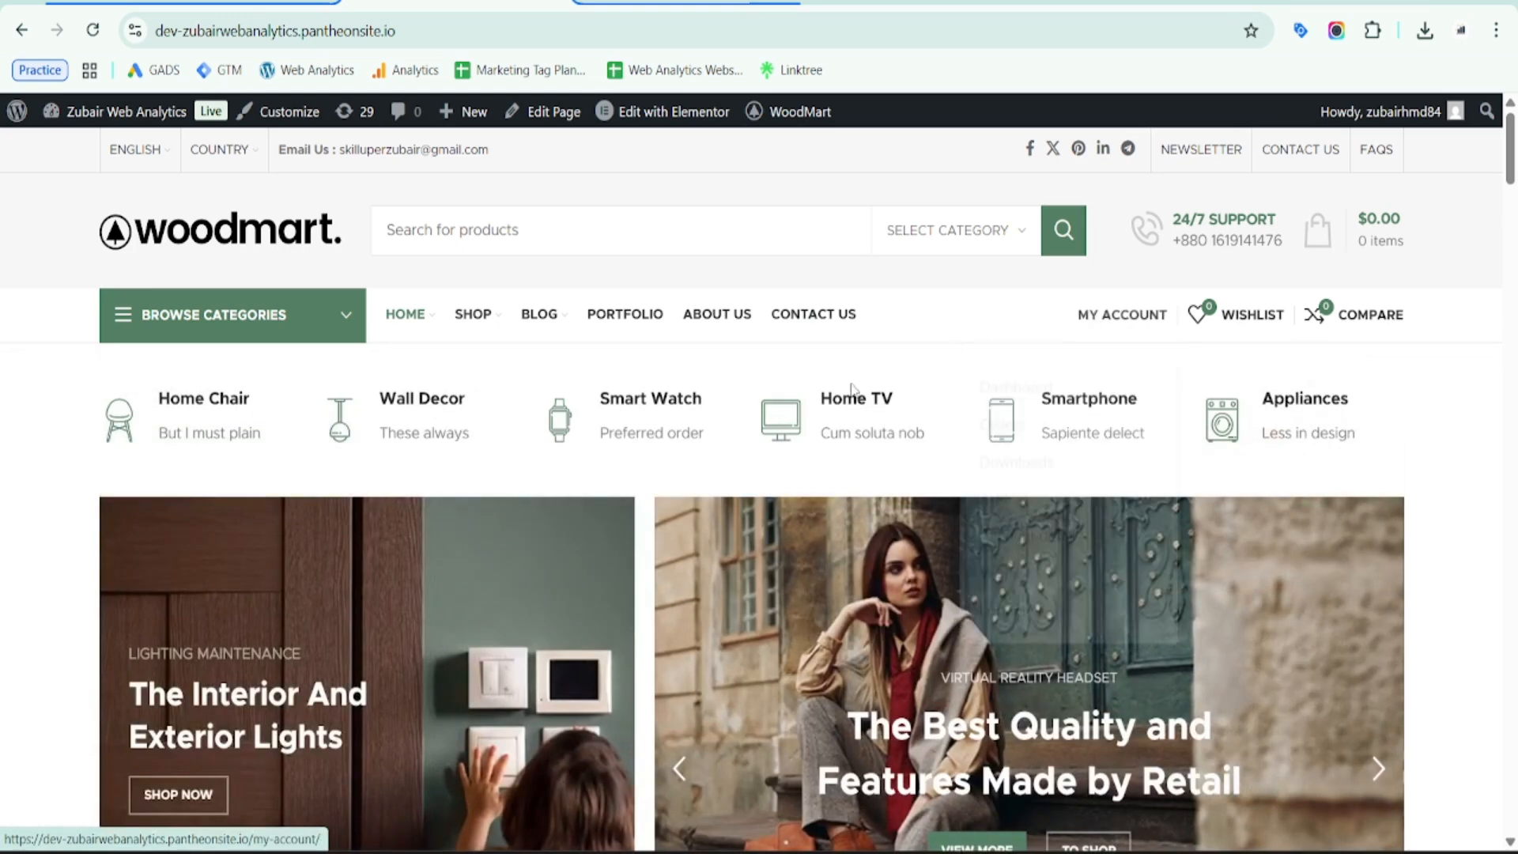
click(598, 233)
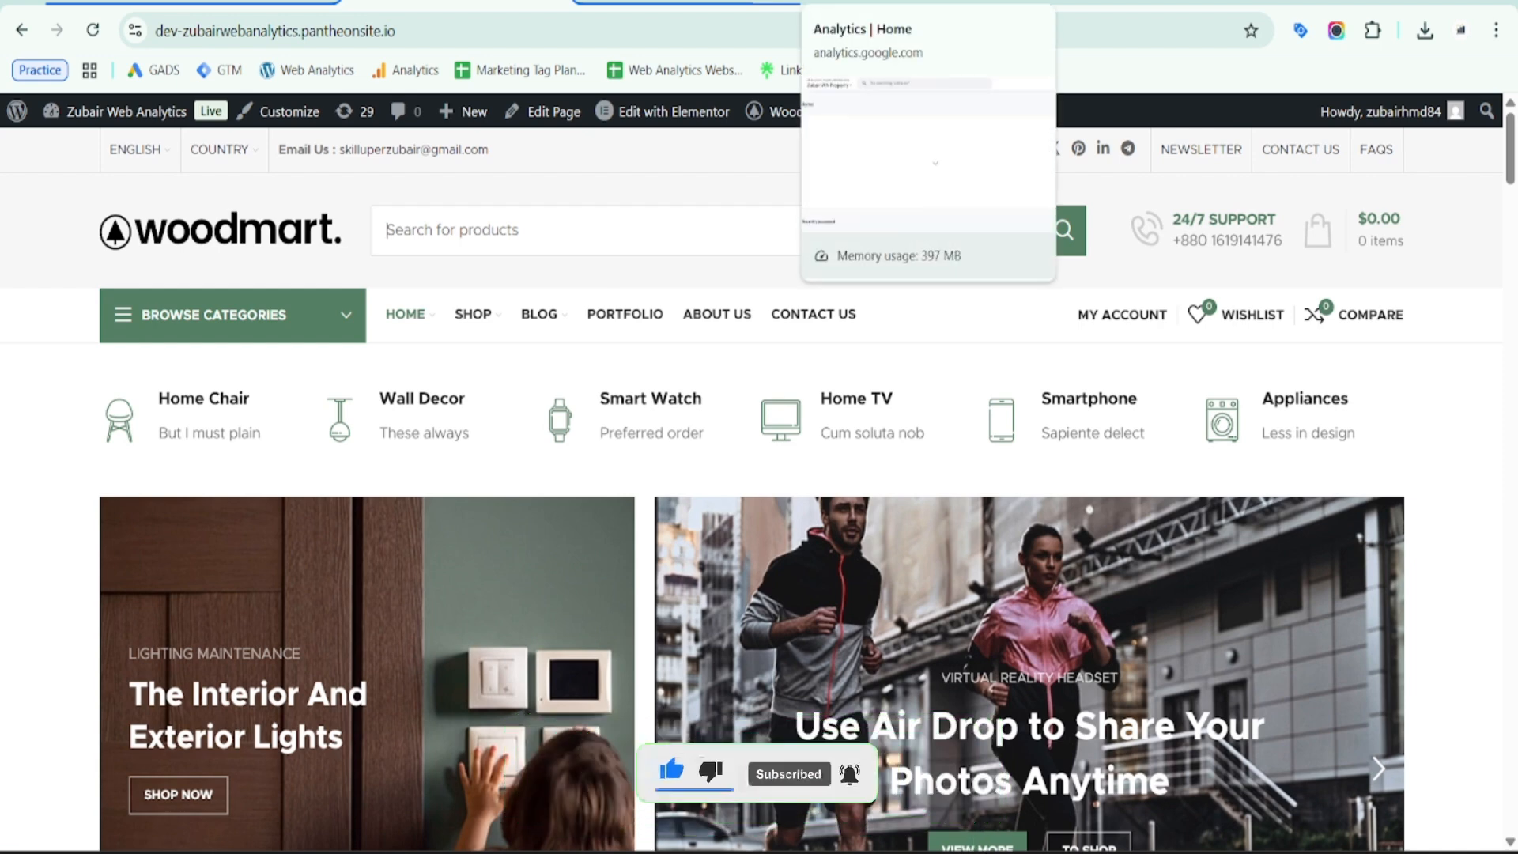
click(692, 4)
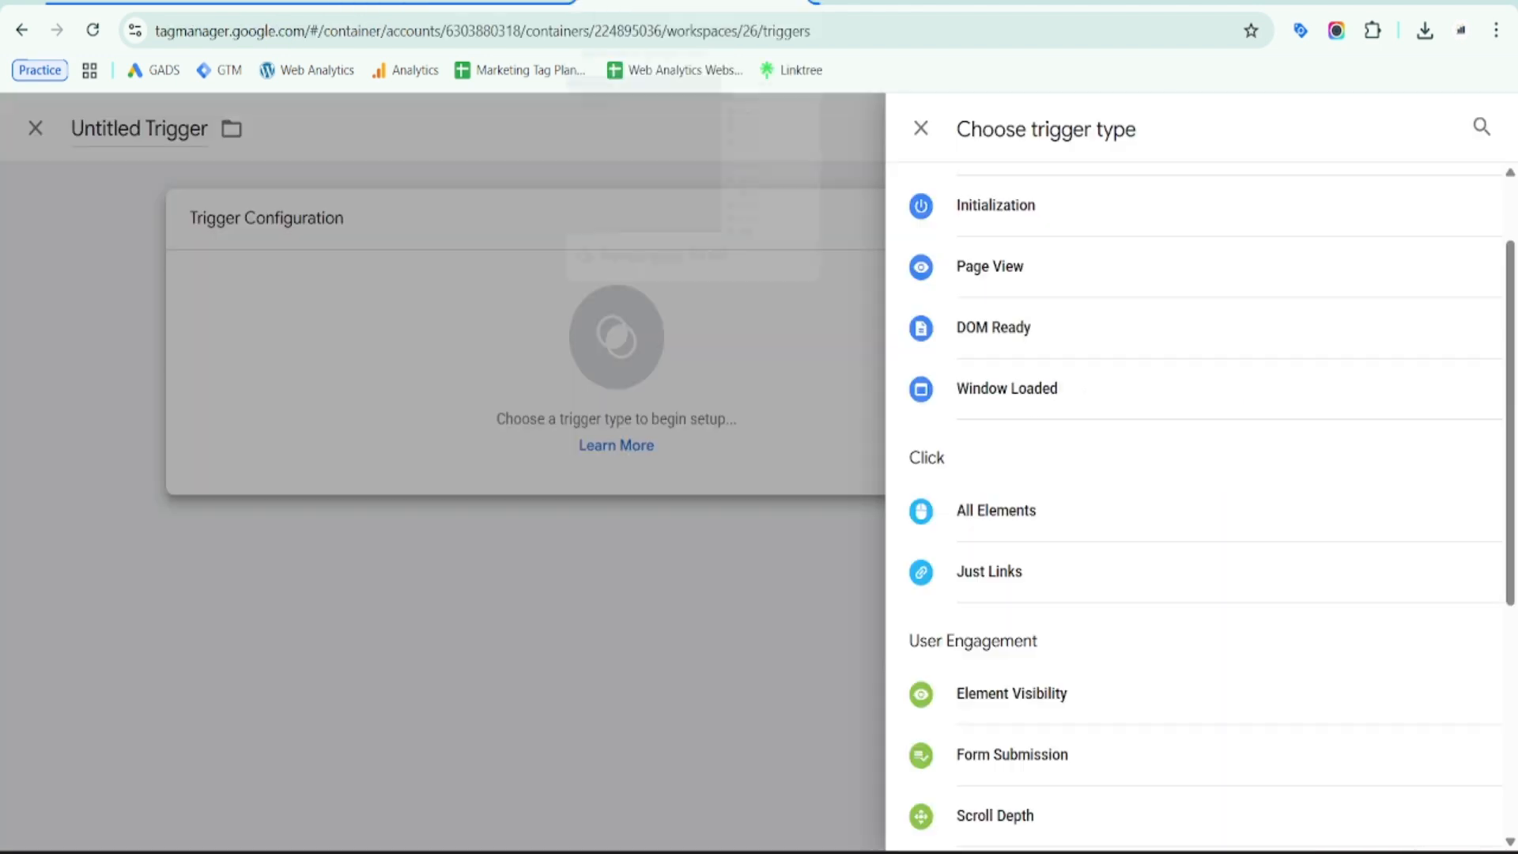
click(1018, 514)
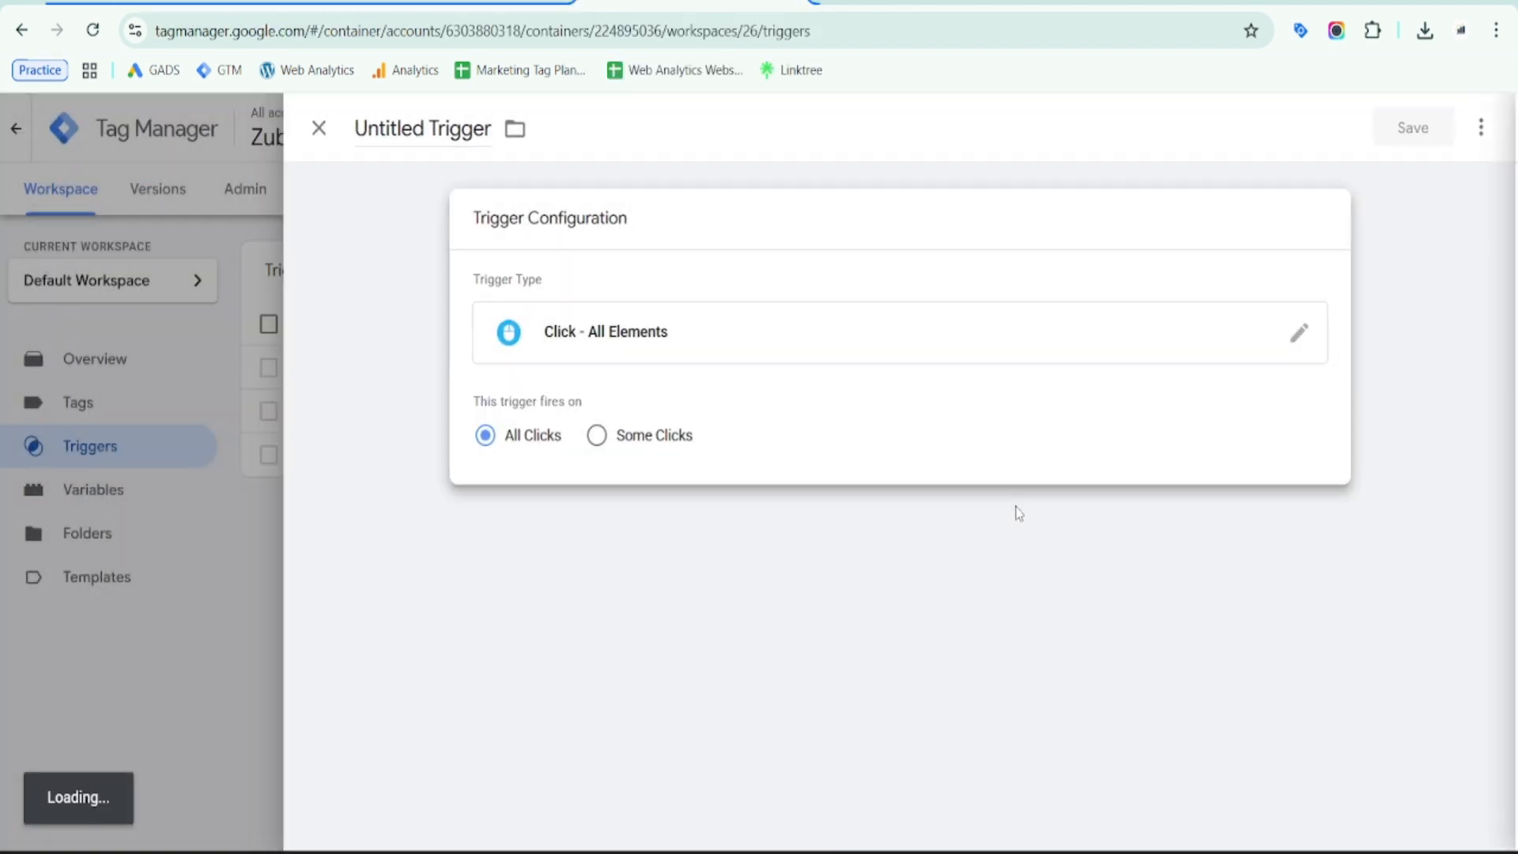
Name the new trigger "GA4 - Phone No - Click - Trigger" and save it
double_click(368, 133)
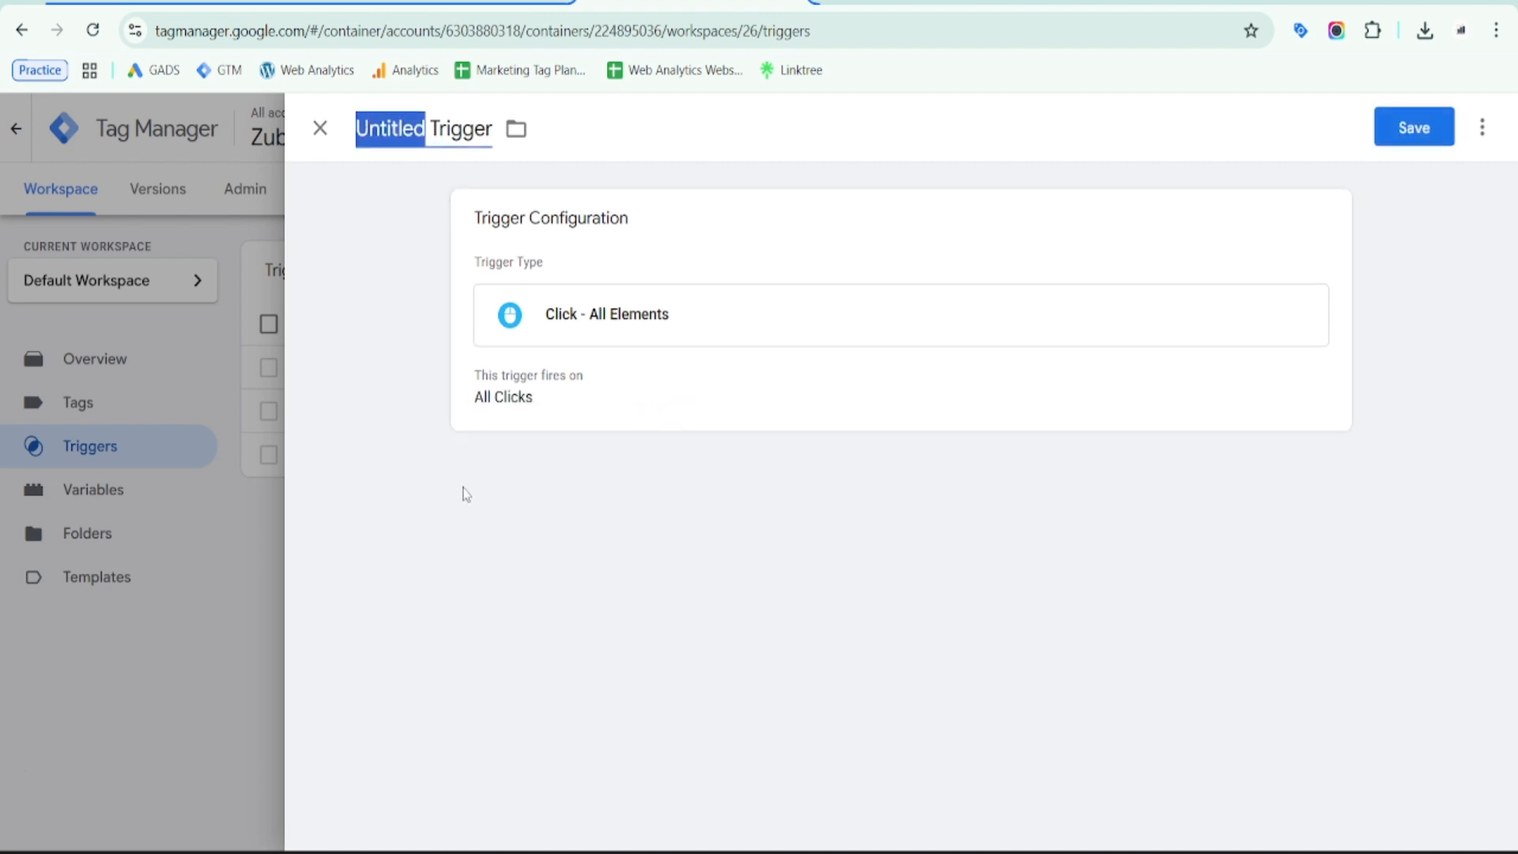
text(GA4)
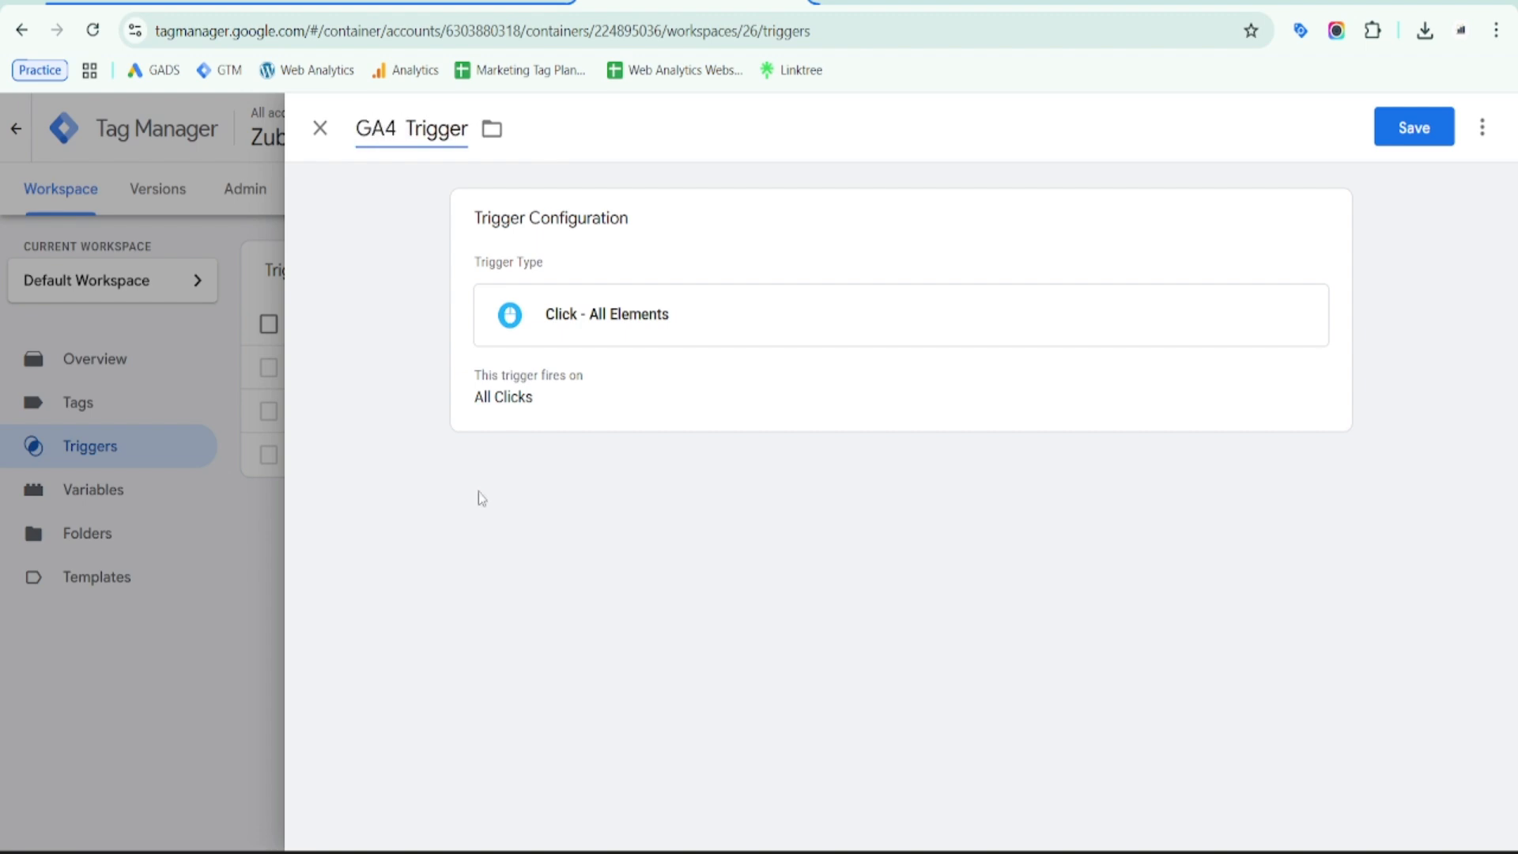
text( - Phone)
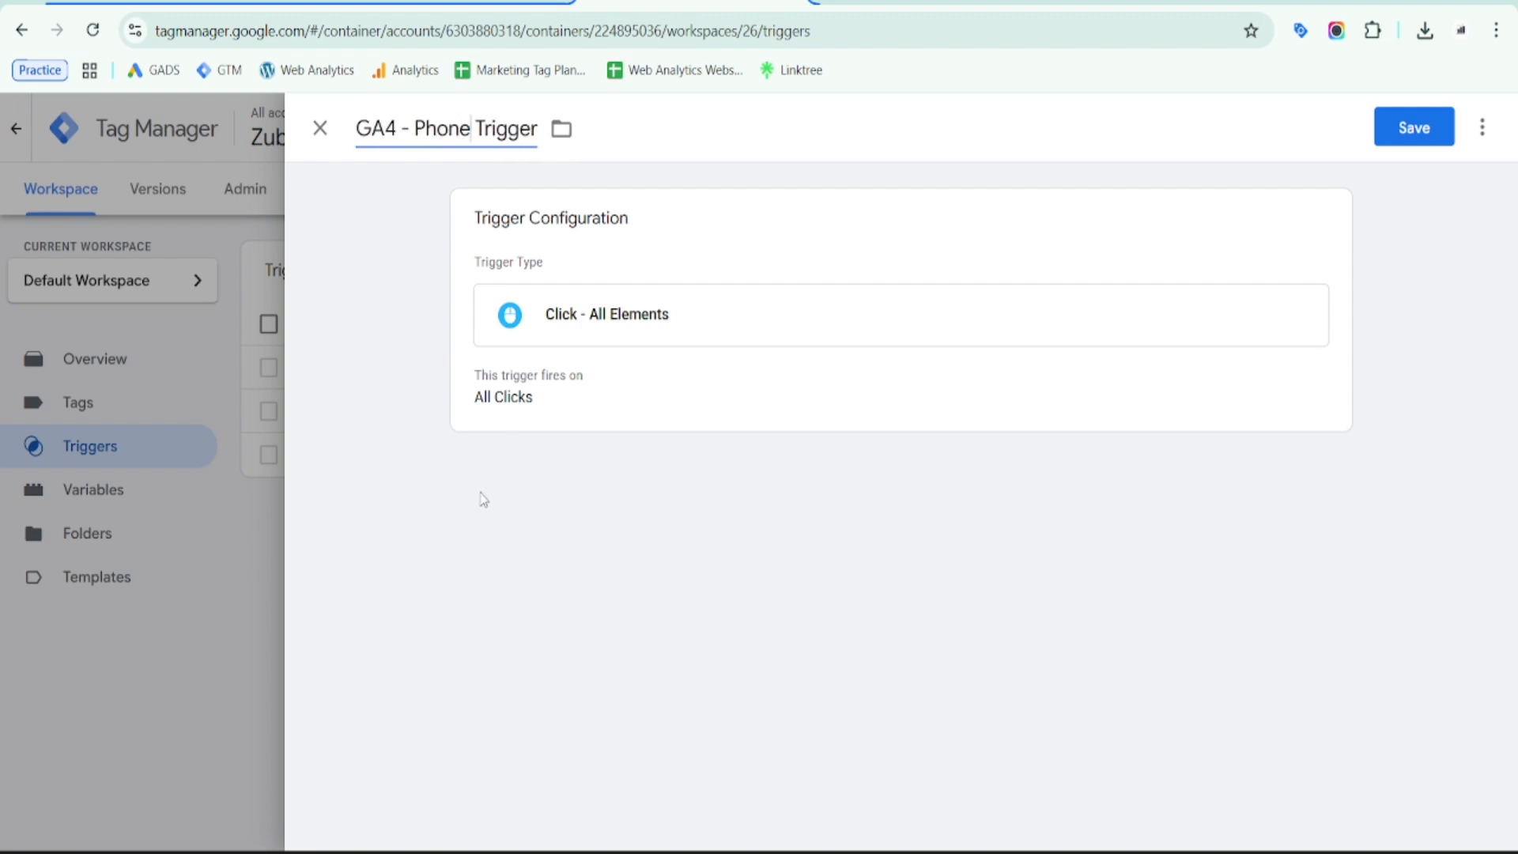
text( No - C)
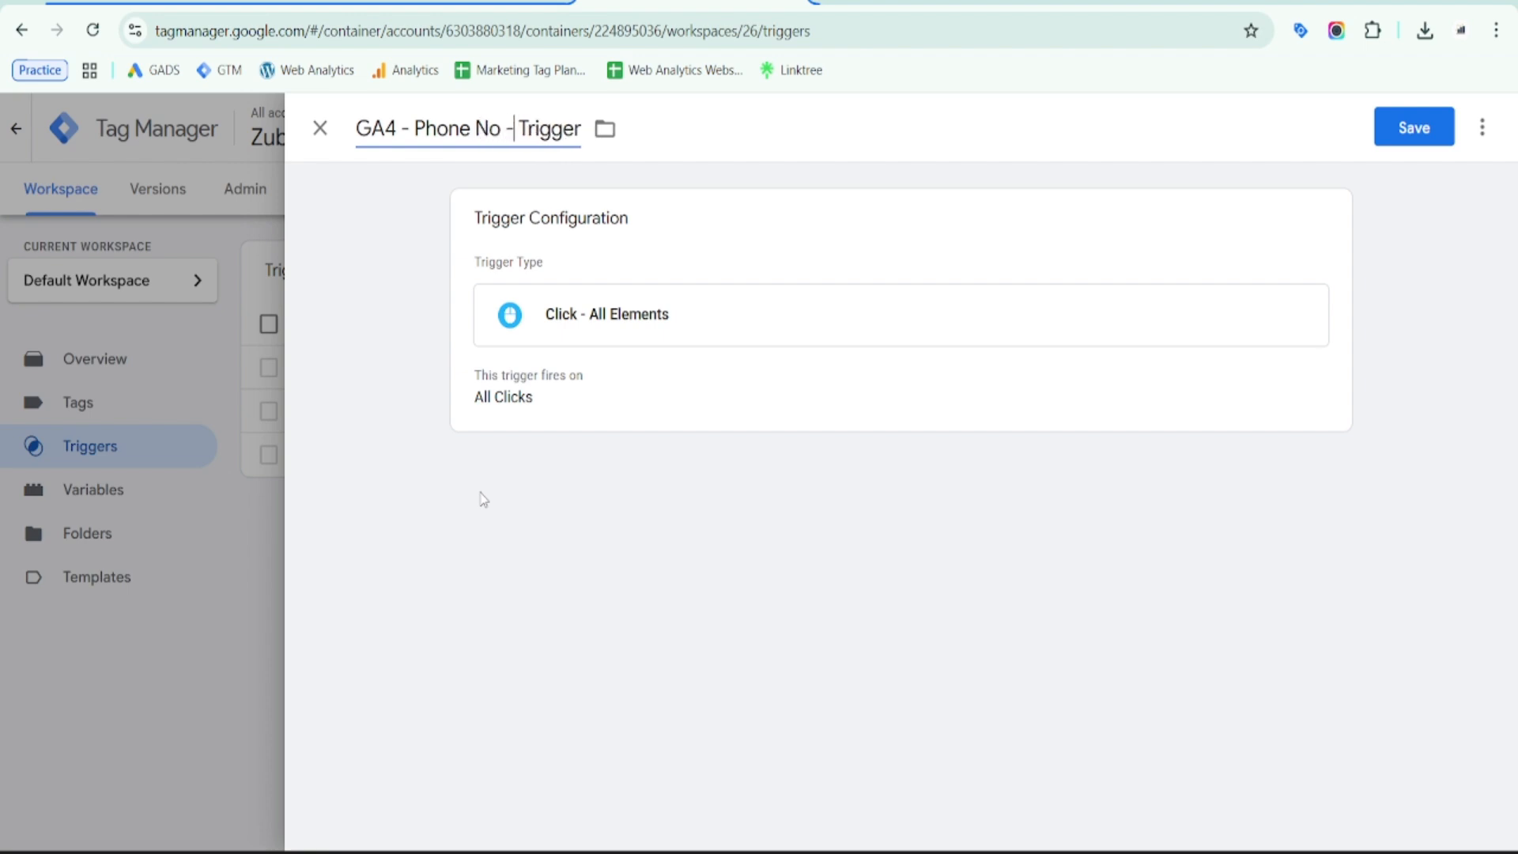
text(lick -)
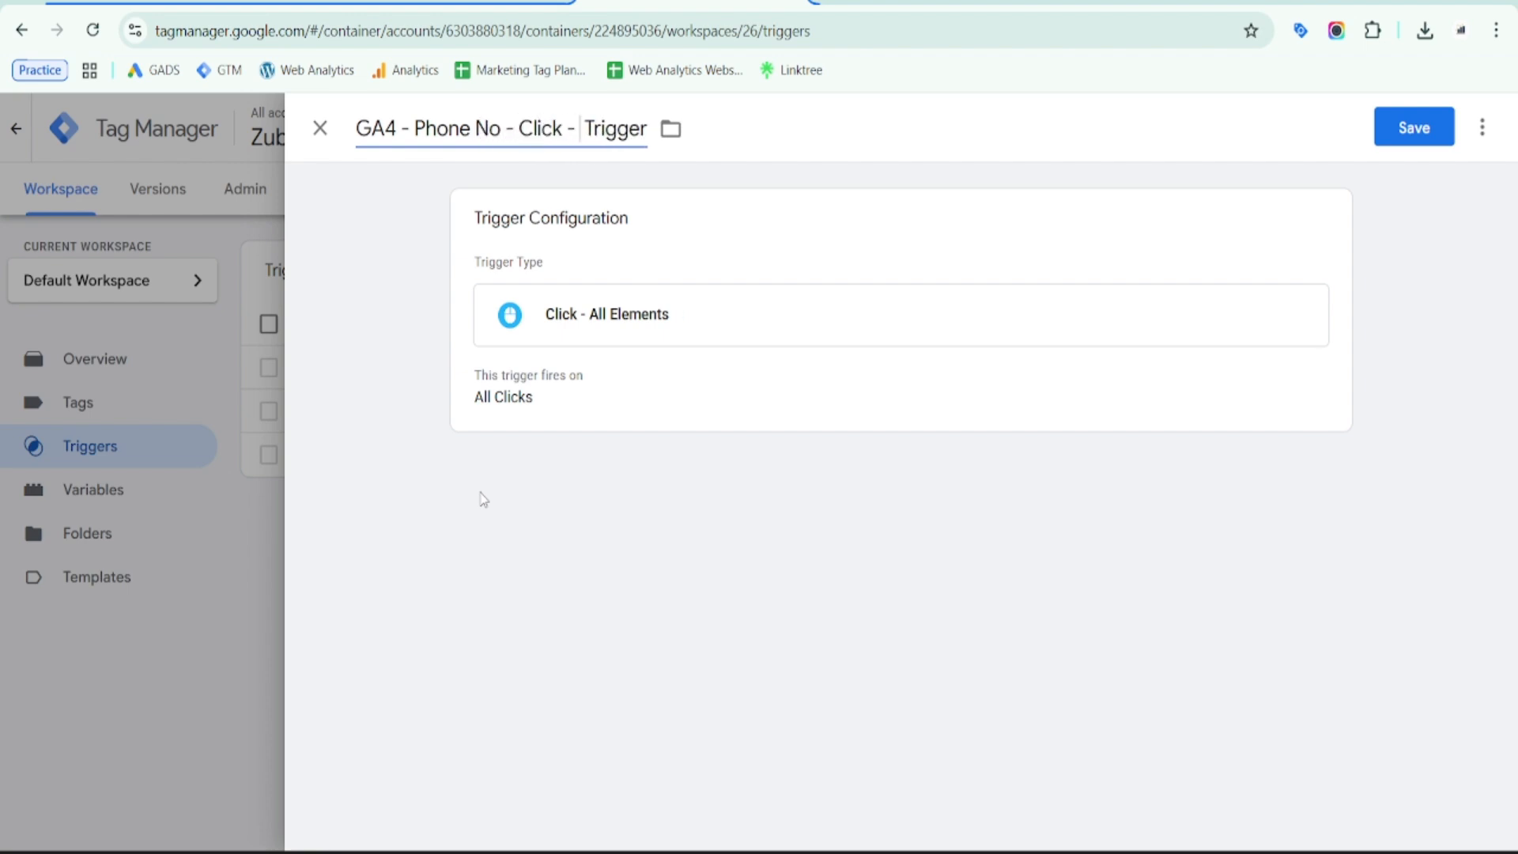
click(1429, 125)
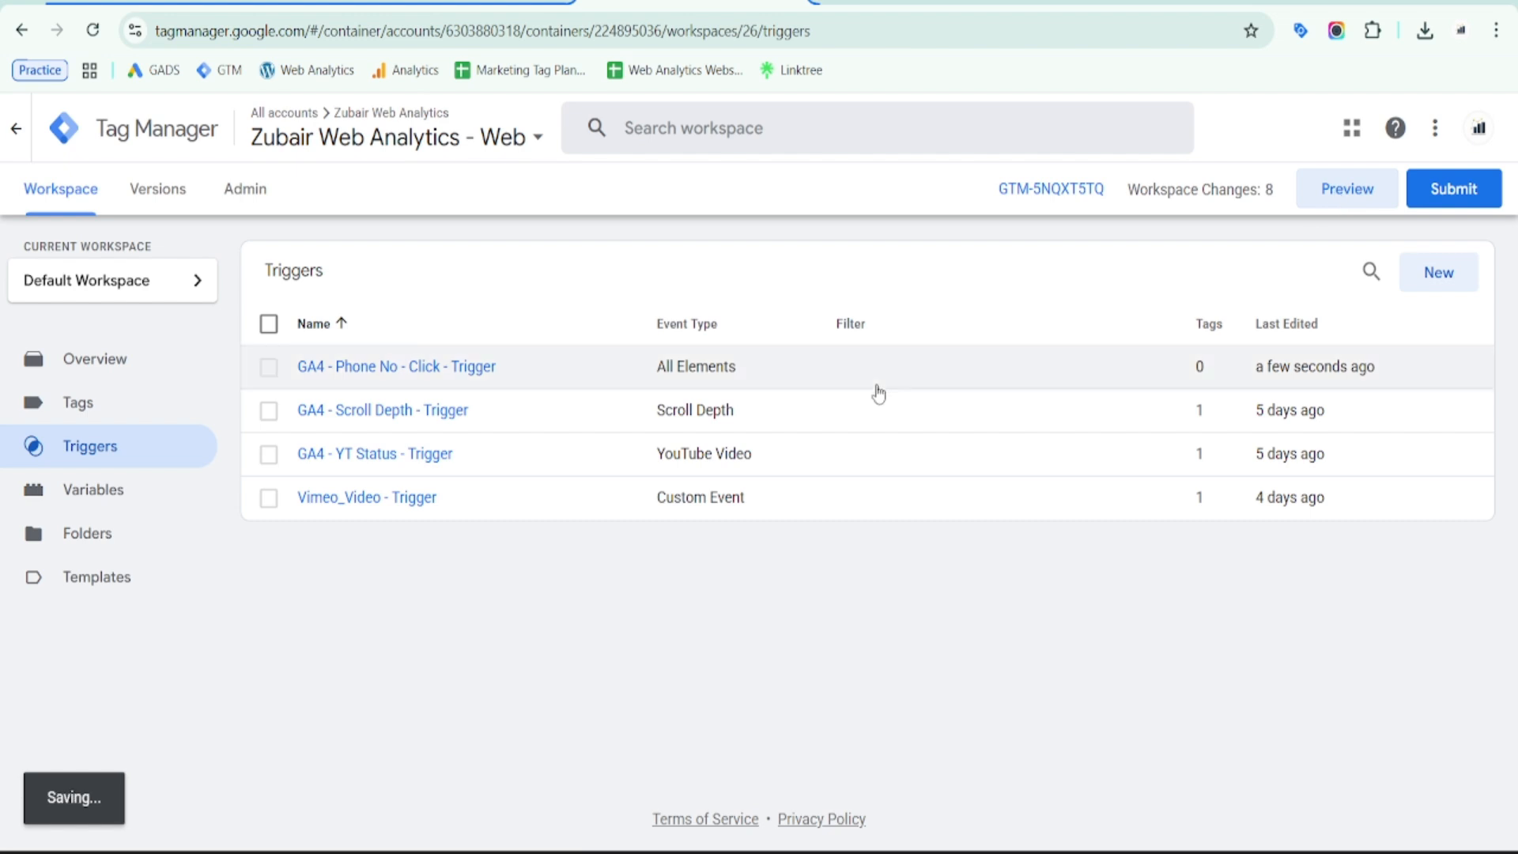
Start preview mode for the container and connect Tag Assistant to the prefilled website URL
click(1347, 205)
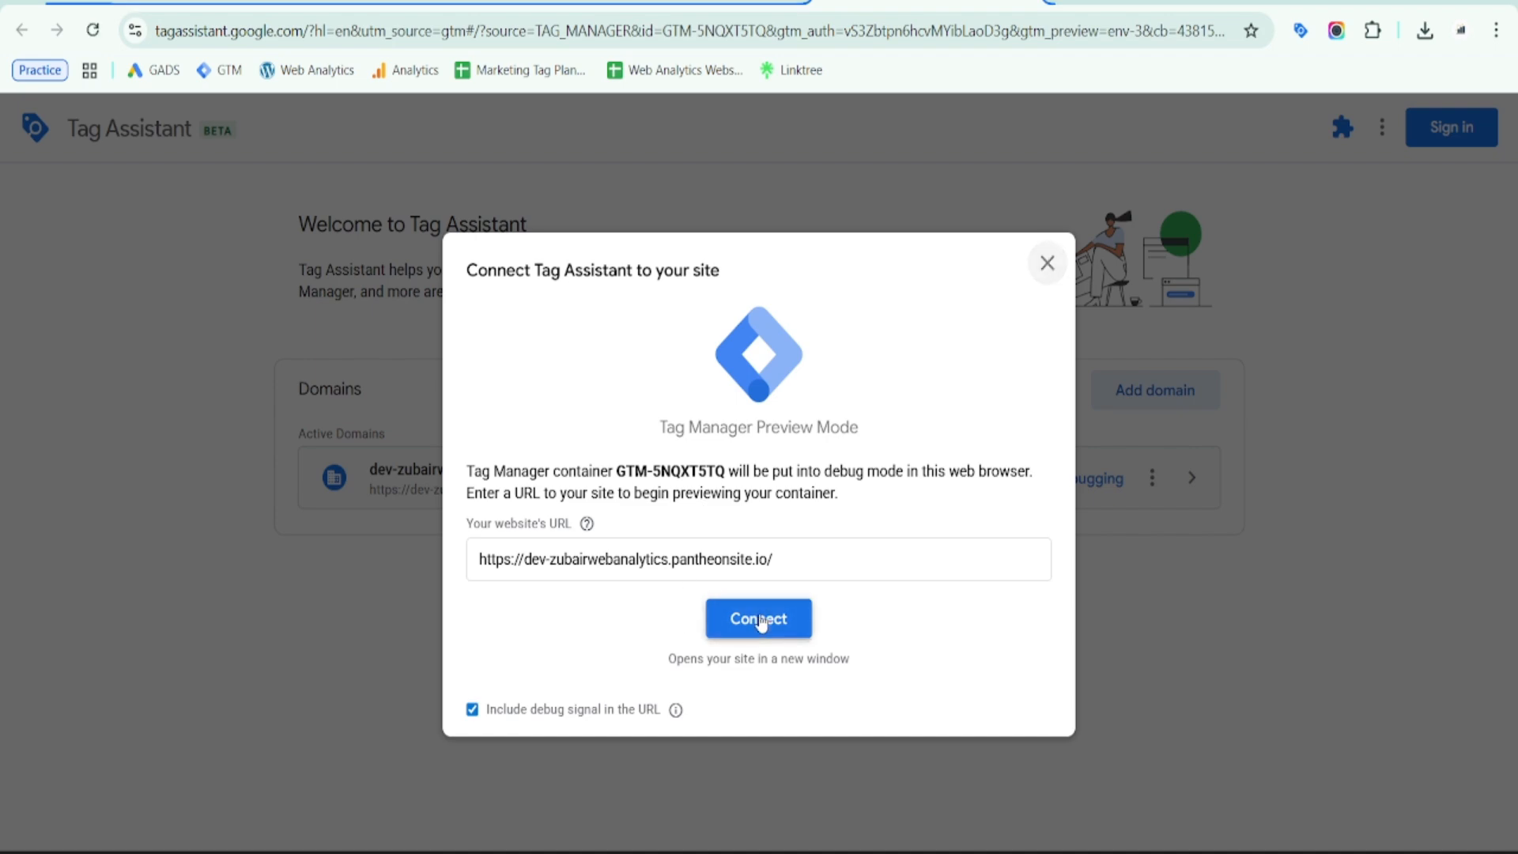
click(757, 618)
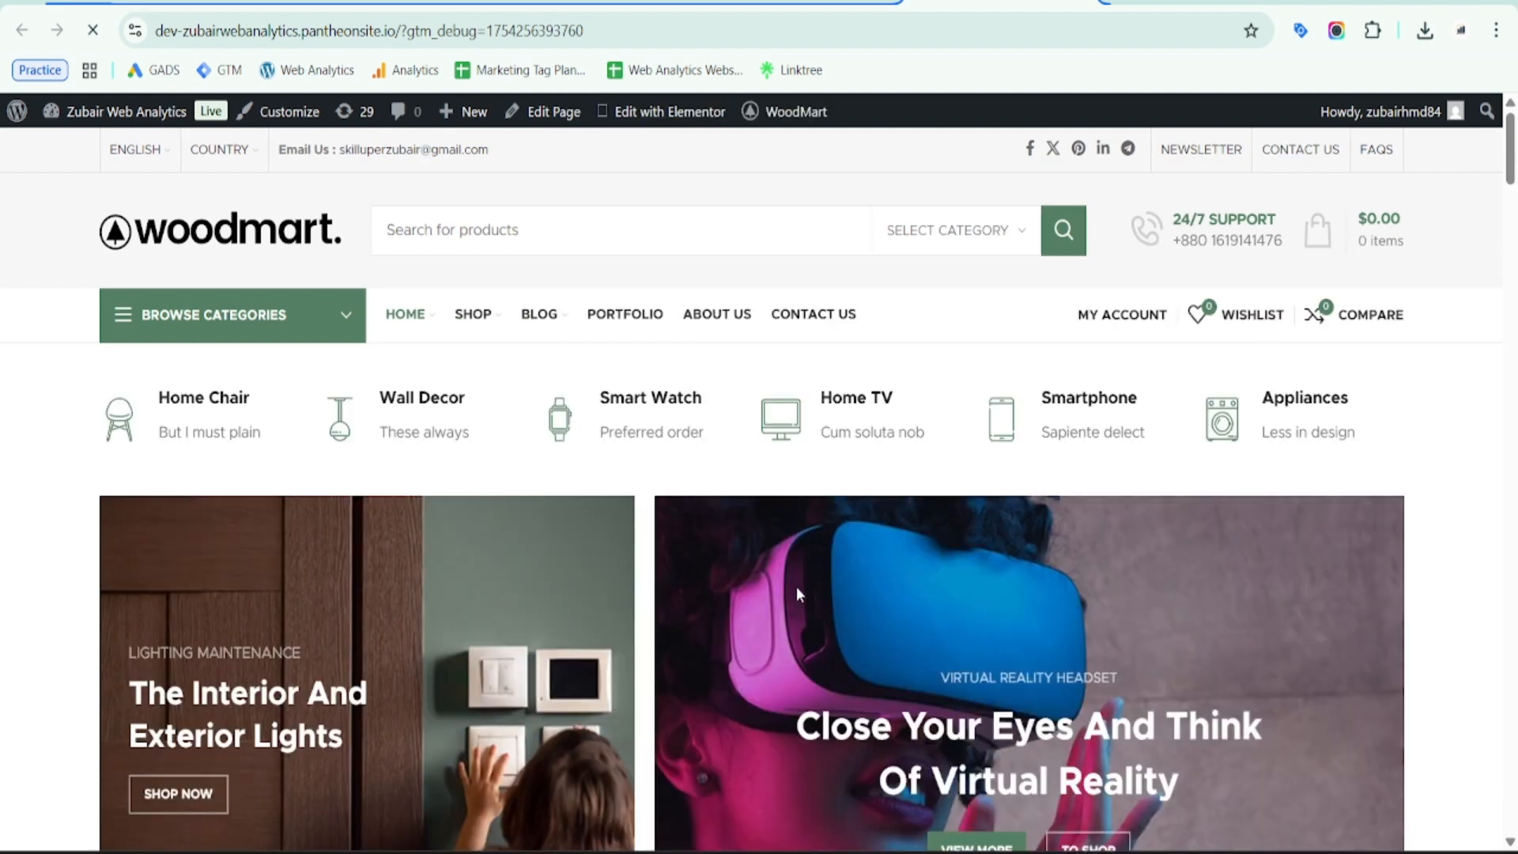
click(802, 3)
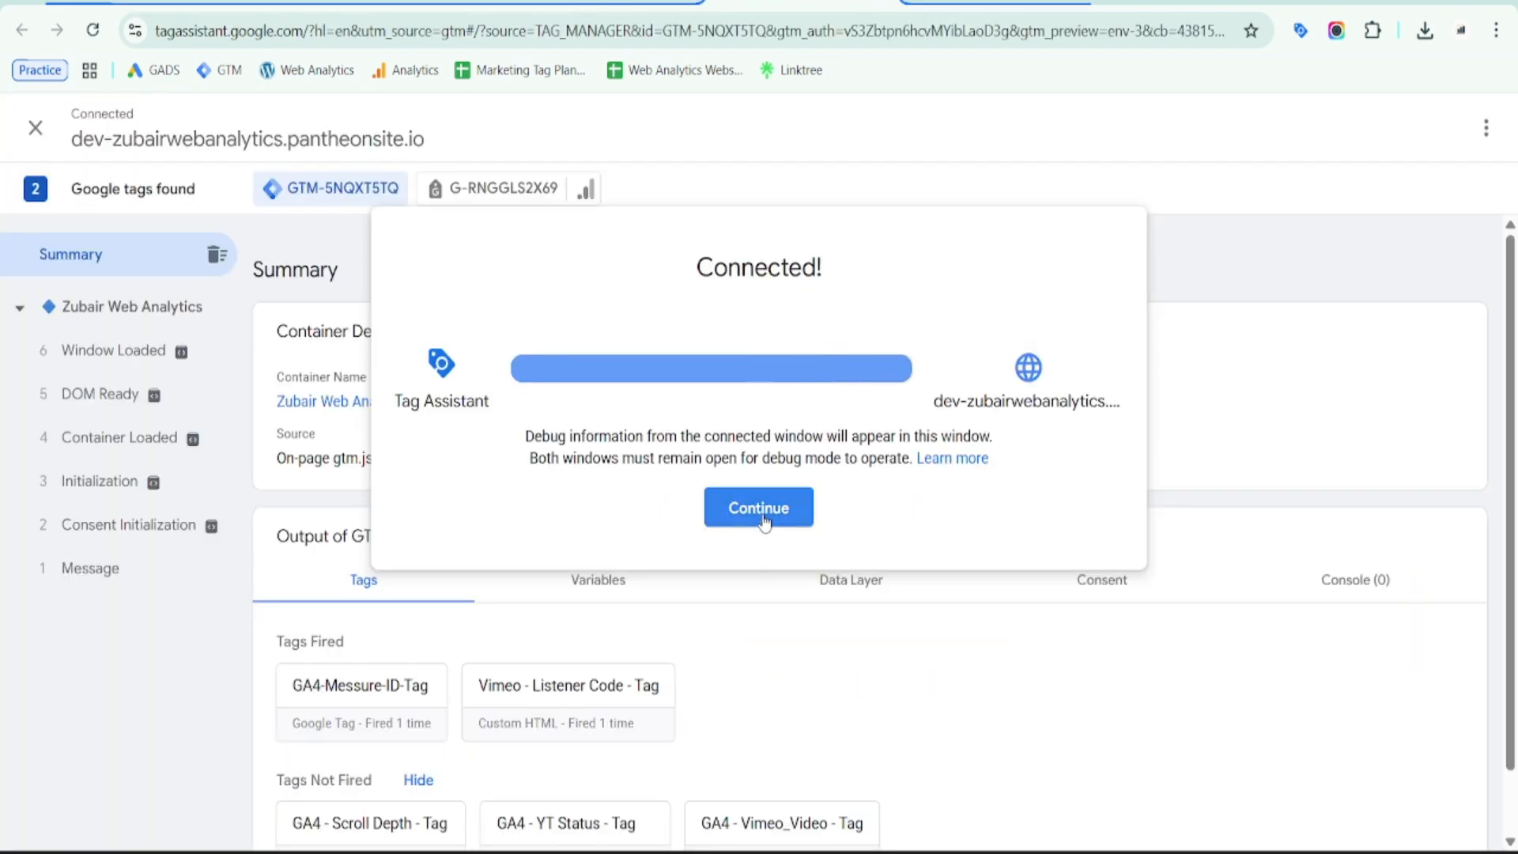
click(763, 515)
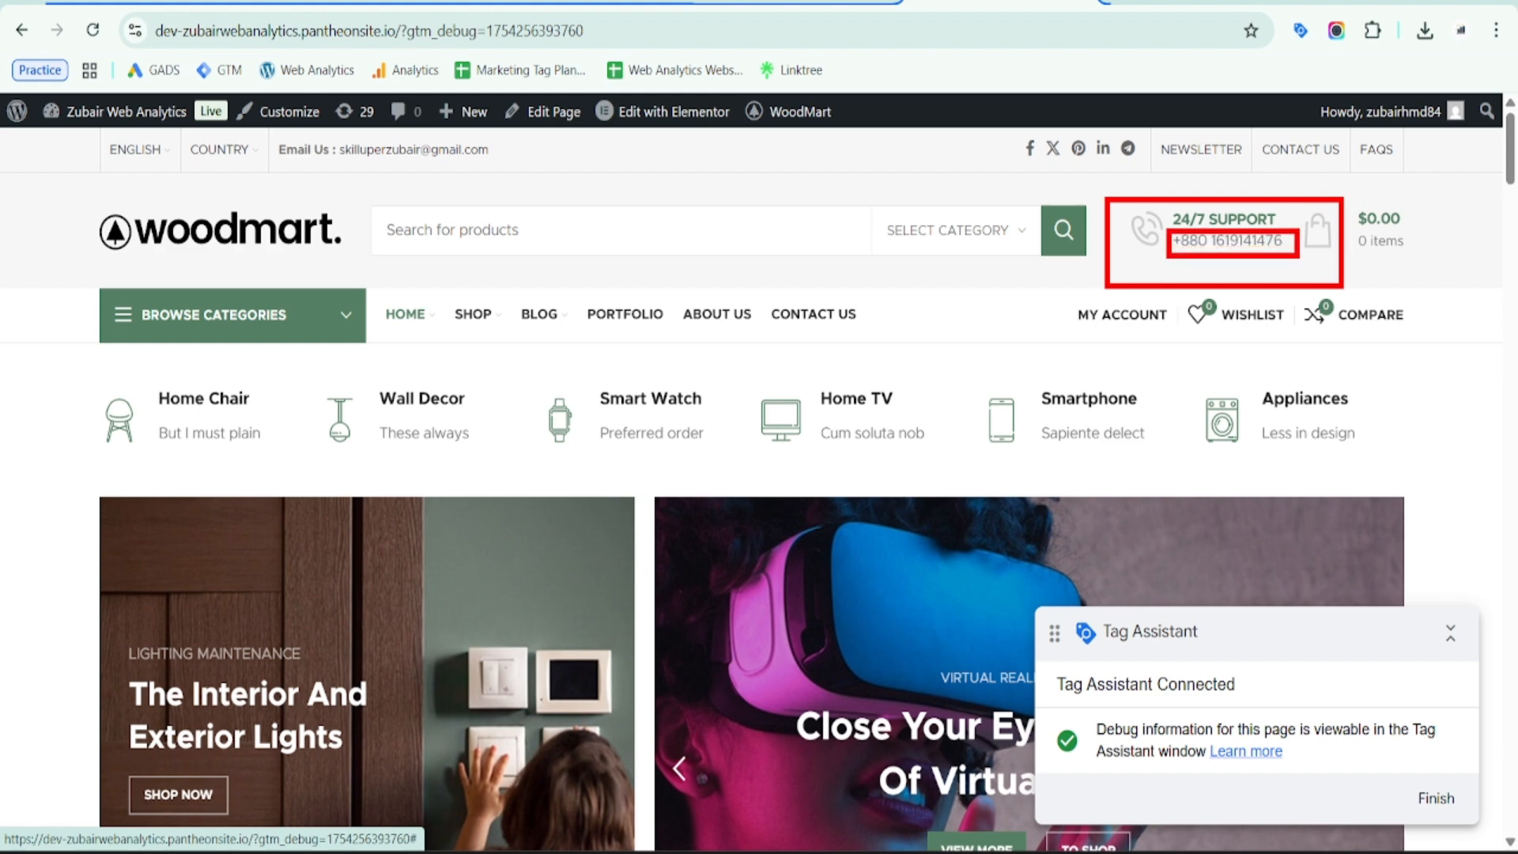
Trigger a click on the site's support phone number and examine the Click URL variable of the Link Click event in Tag Assistant
click(1238, 242)
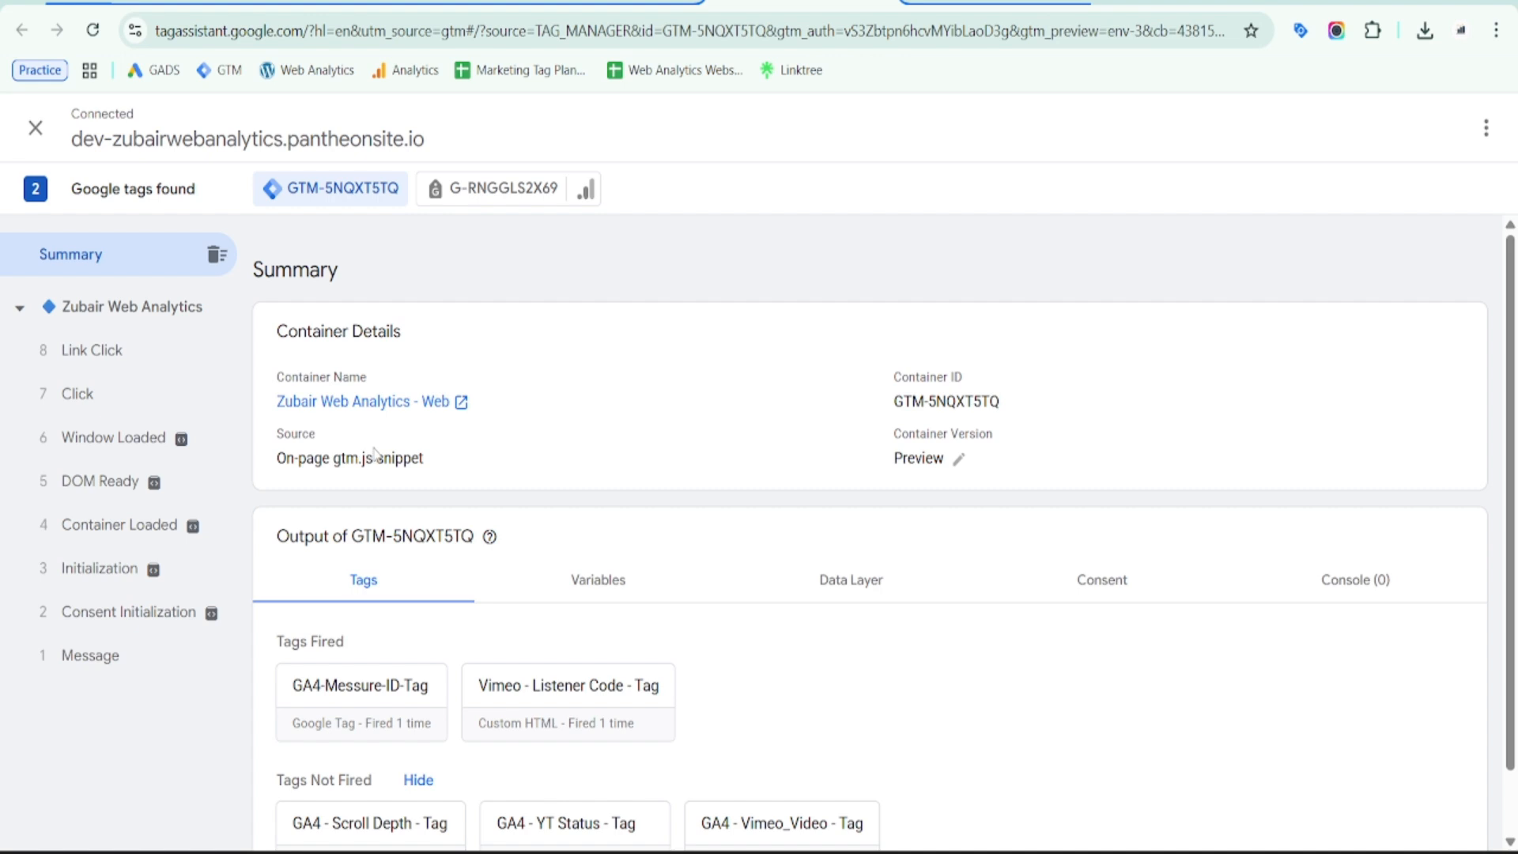
click(99, 360)
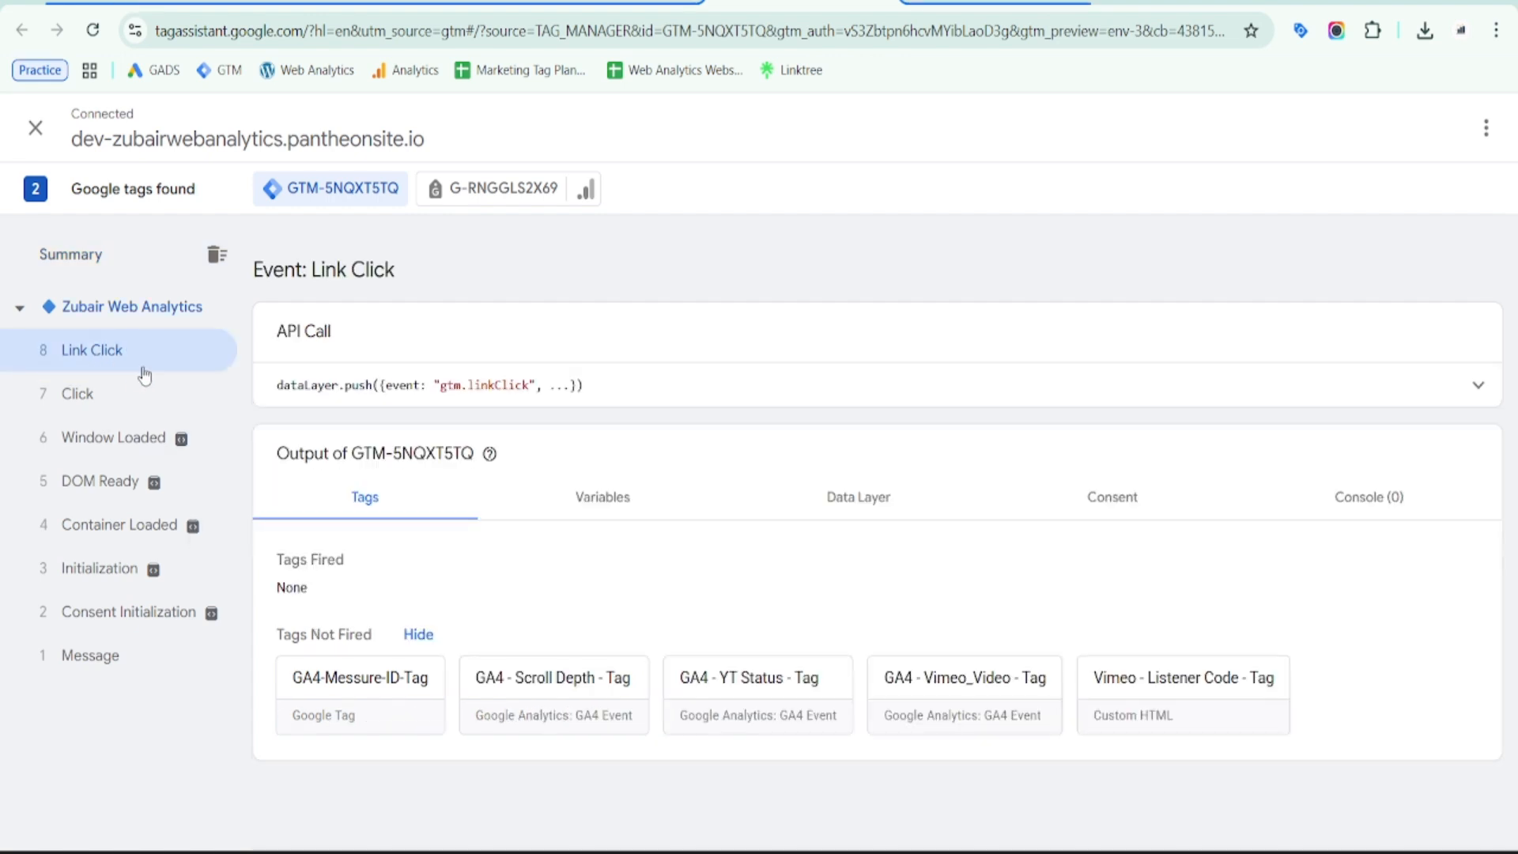
click(597, 498)
scroll(599, 503, down, 7)
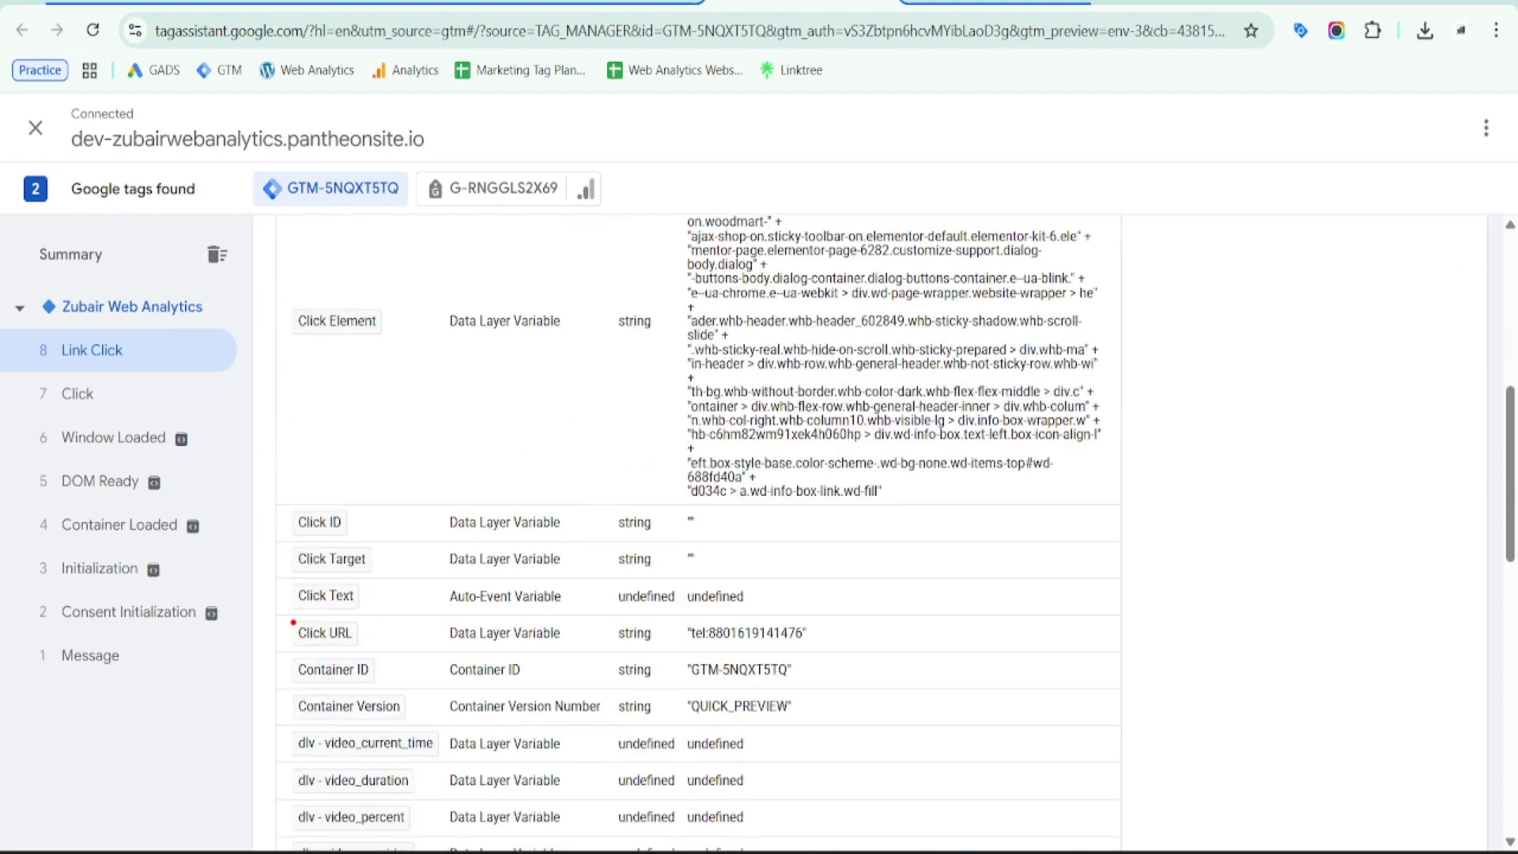
mouse_move(277, 613)
mouse_down()
mouse_move(426, 636)
mouse_move(806, 640)
mouse_move(843, 660)
mouse_up()
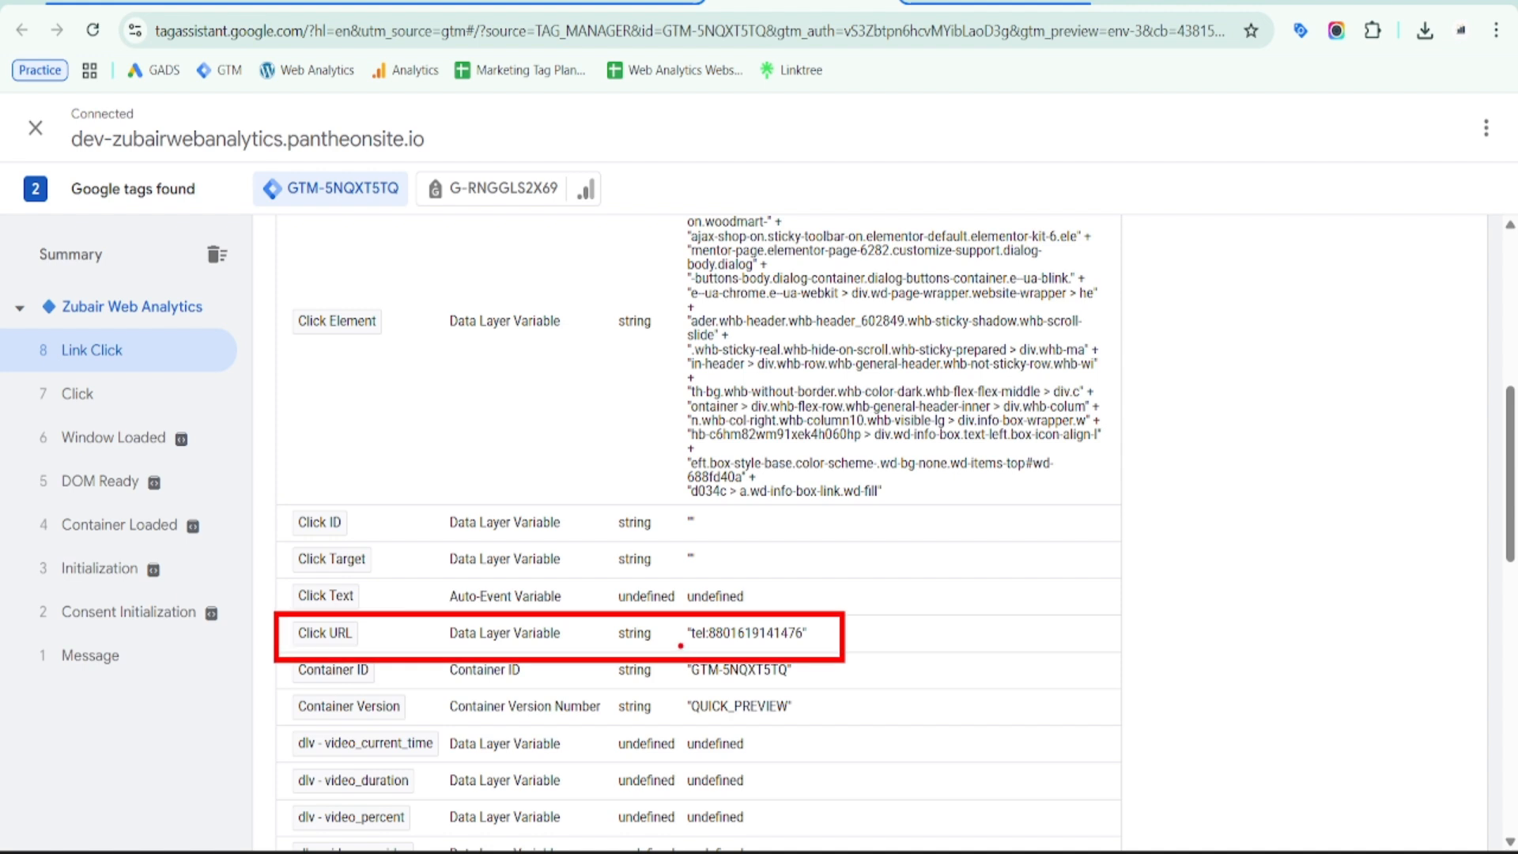
drag(685, 620, 714, 650)
key(Escape)
Change the type of the GA4 - Phone No - Click - Trigger in Tag Manager to Click - Just Links
click(600, 2)
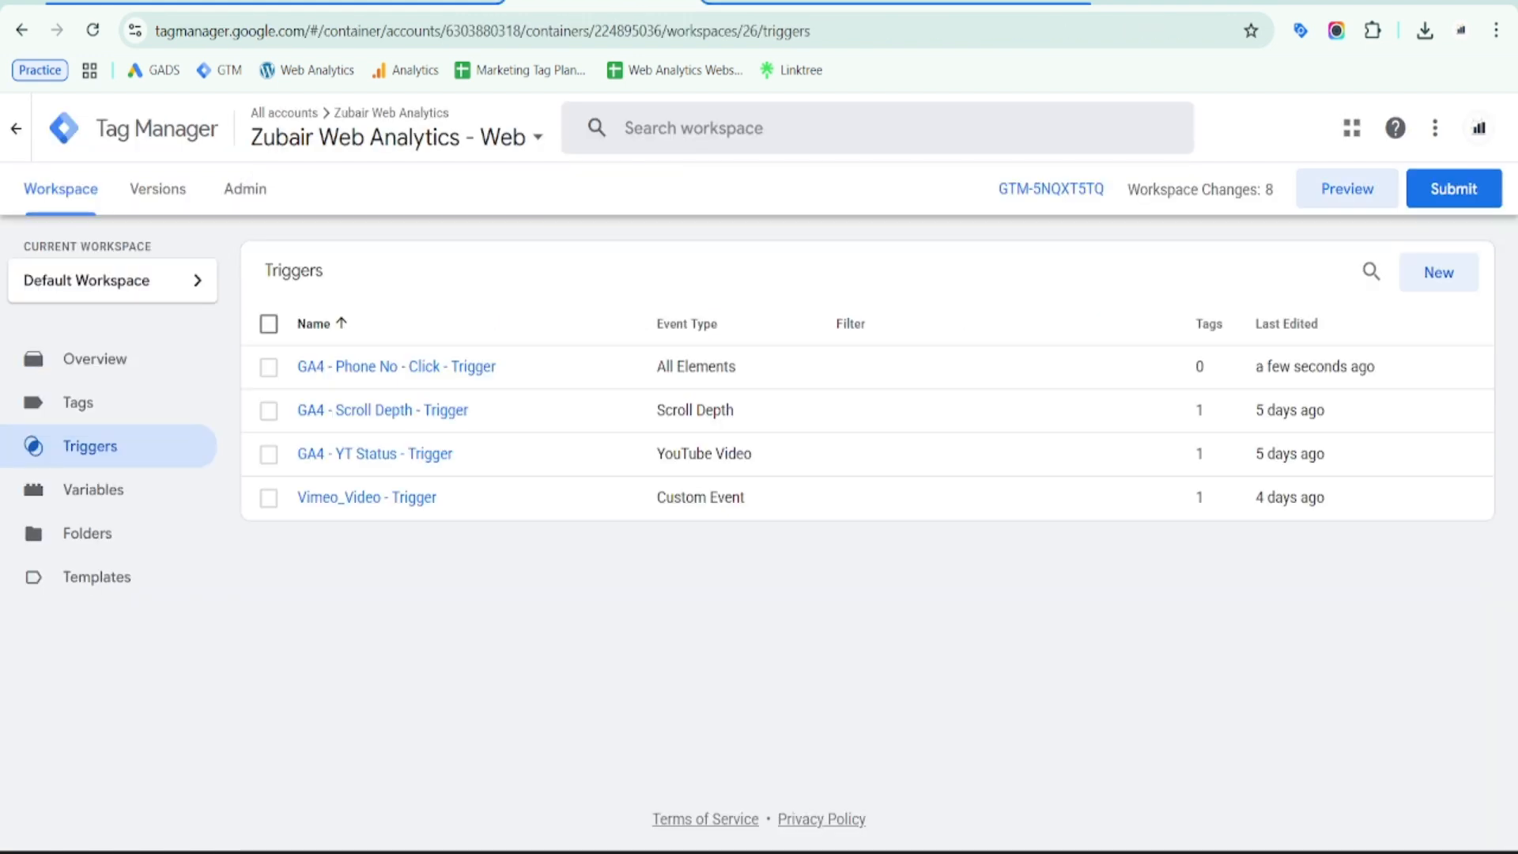
click(399, 379)
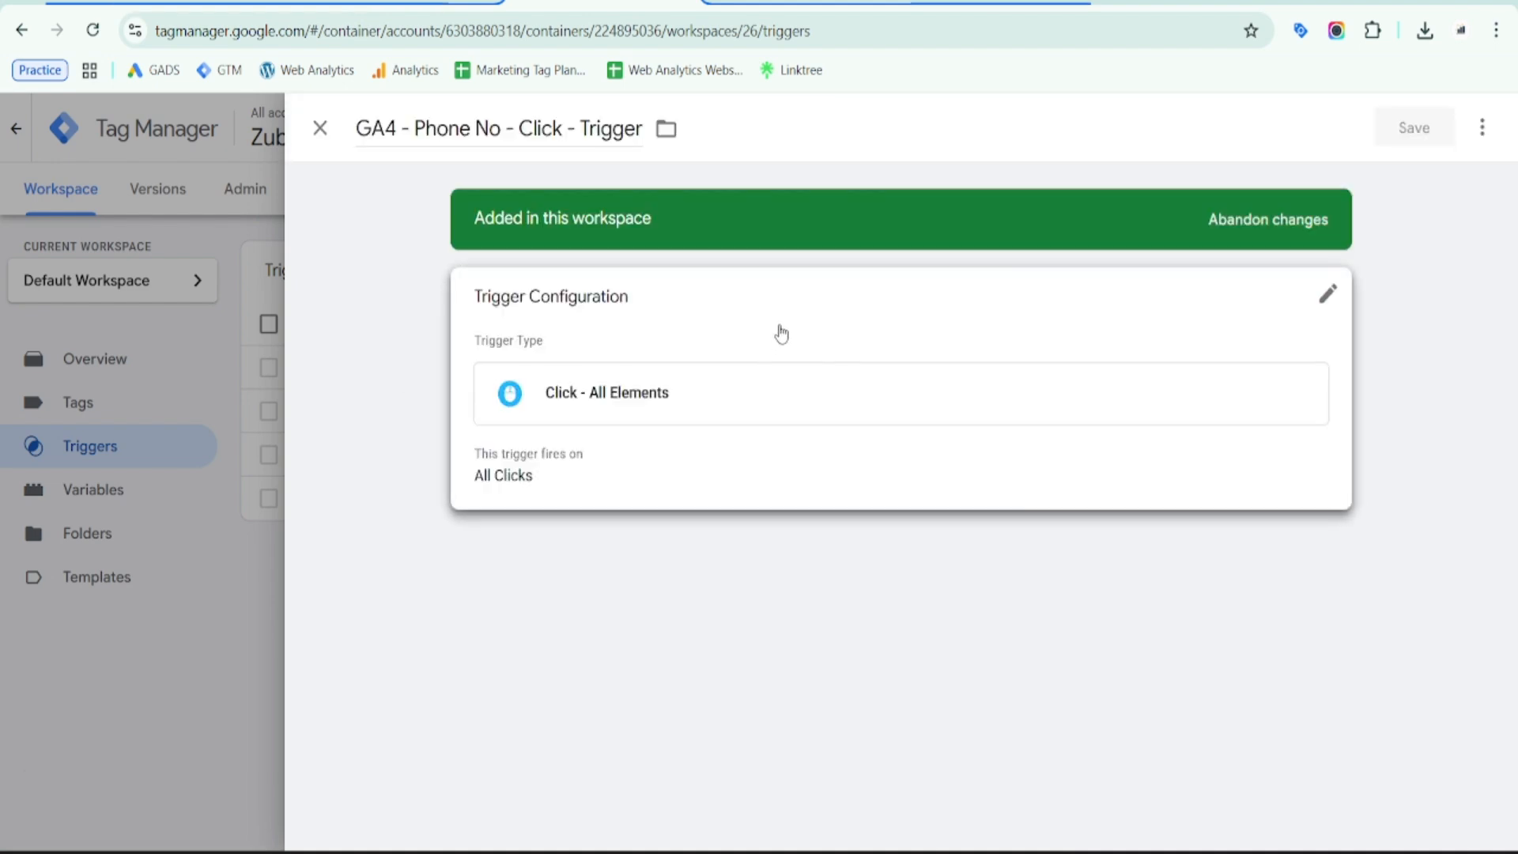
click(1329, 301)
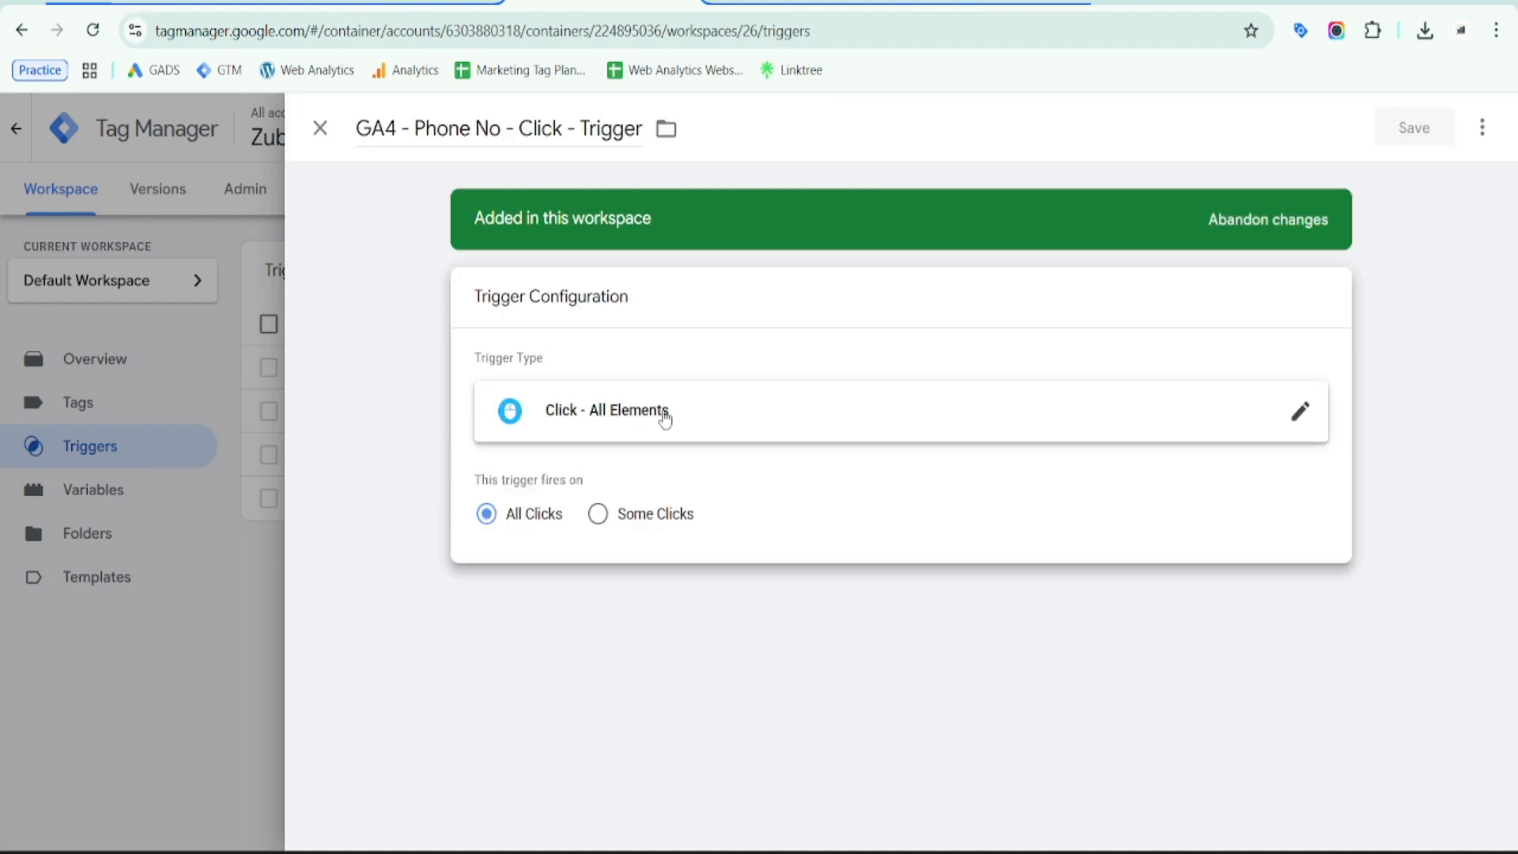
click(1297, 412)
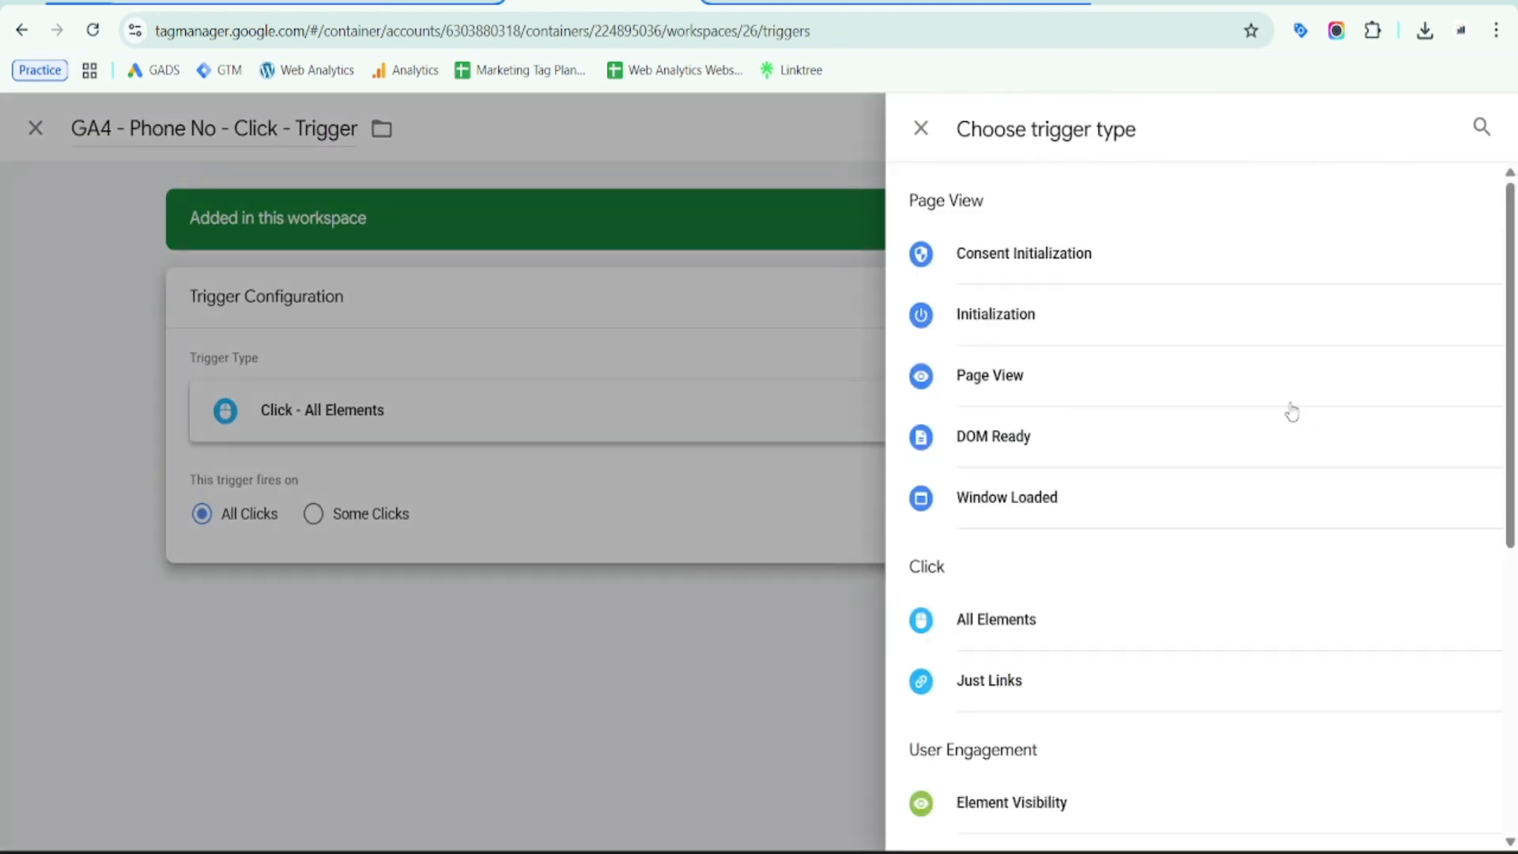
click(955, 672)
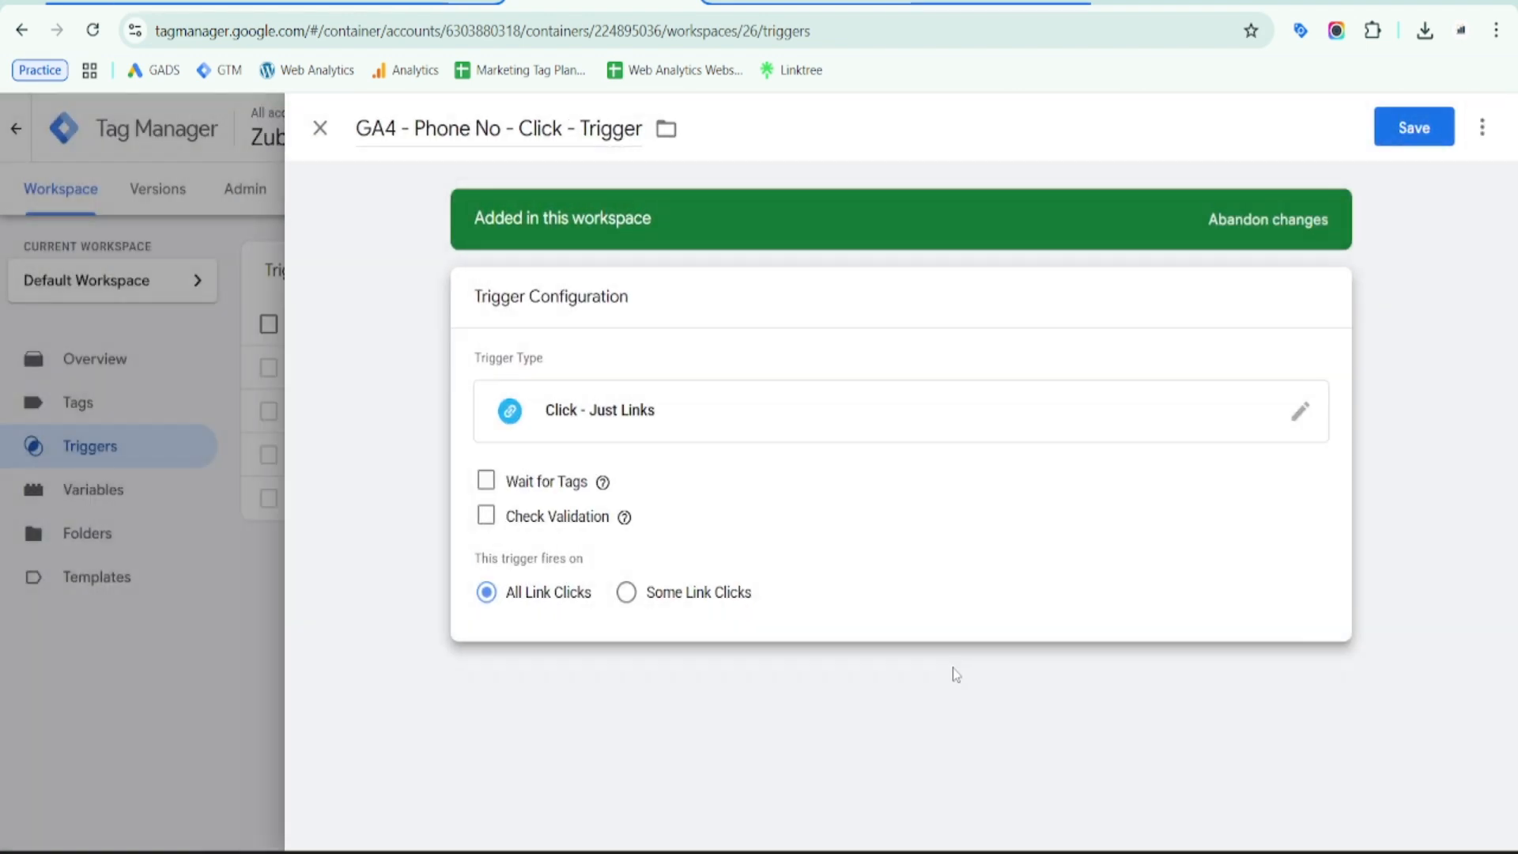
Limit the trigger to Some Link Clicks and choose Click URL as the condition's variable
click(627, 594)
click(577, 680)
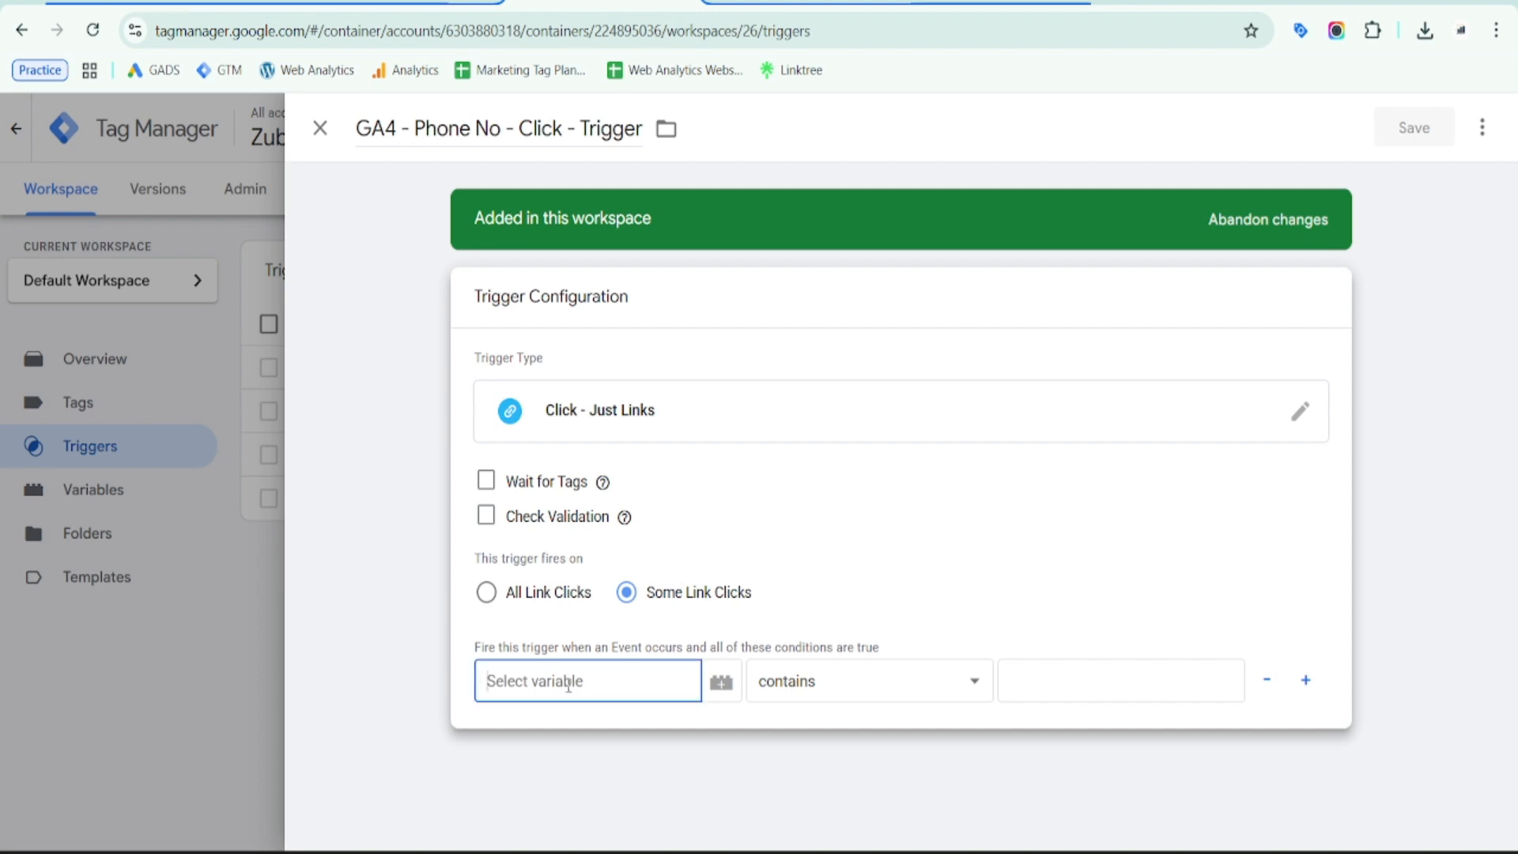
scroll(583, 704, down, 10)
scroll(680, 783, up, 2)
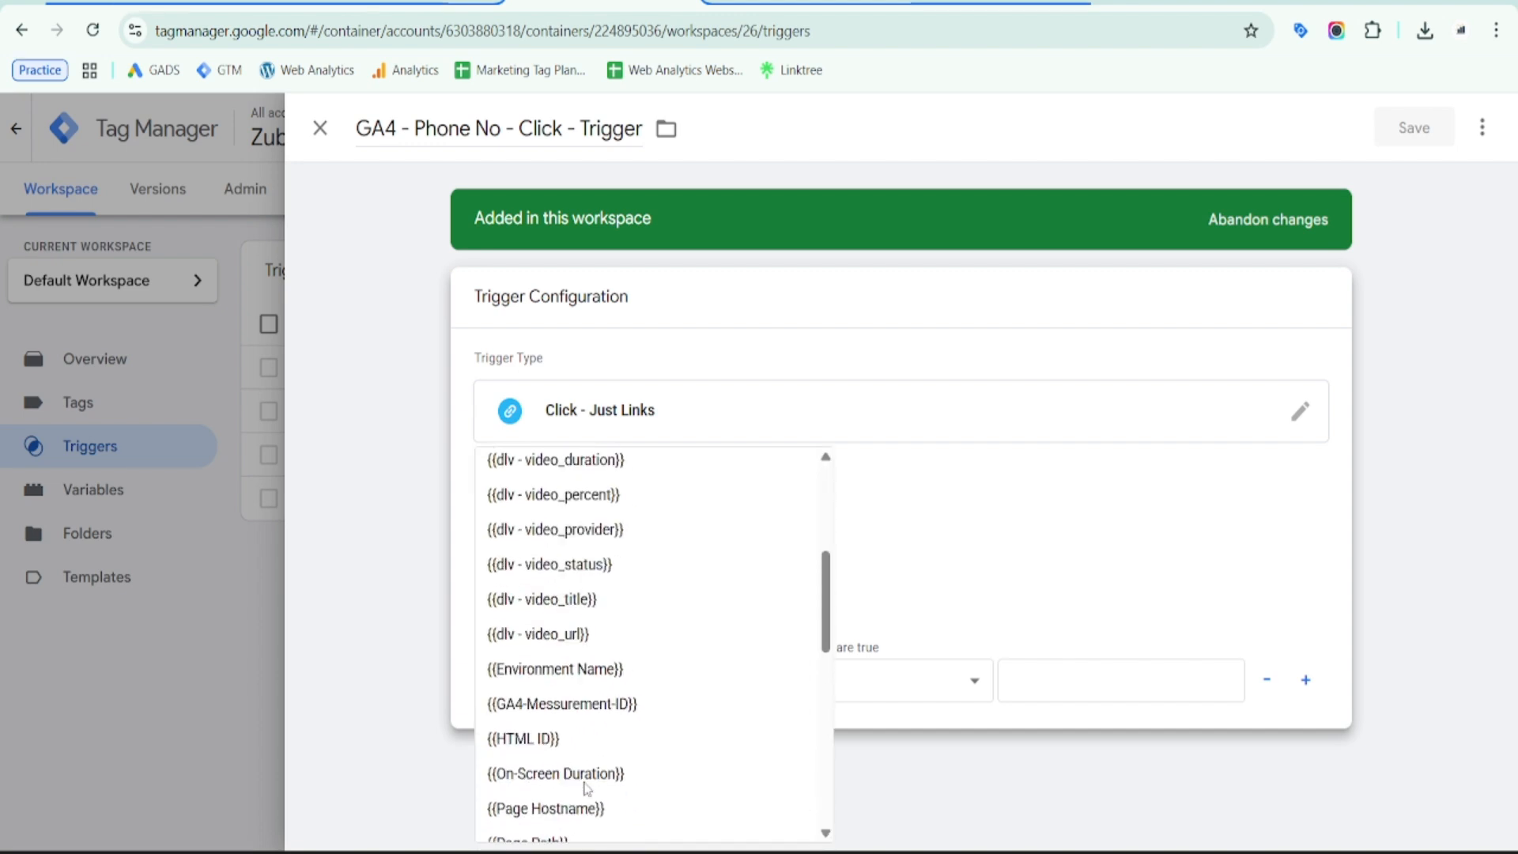
click(1110, 602)
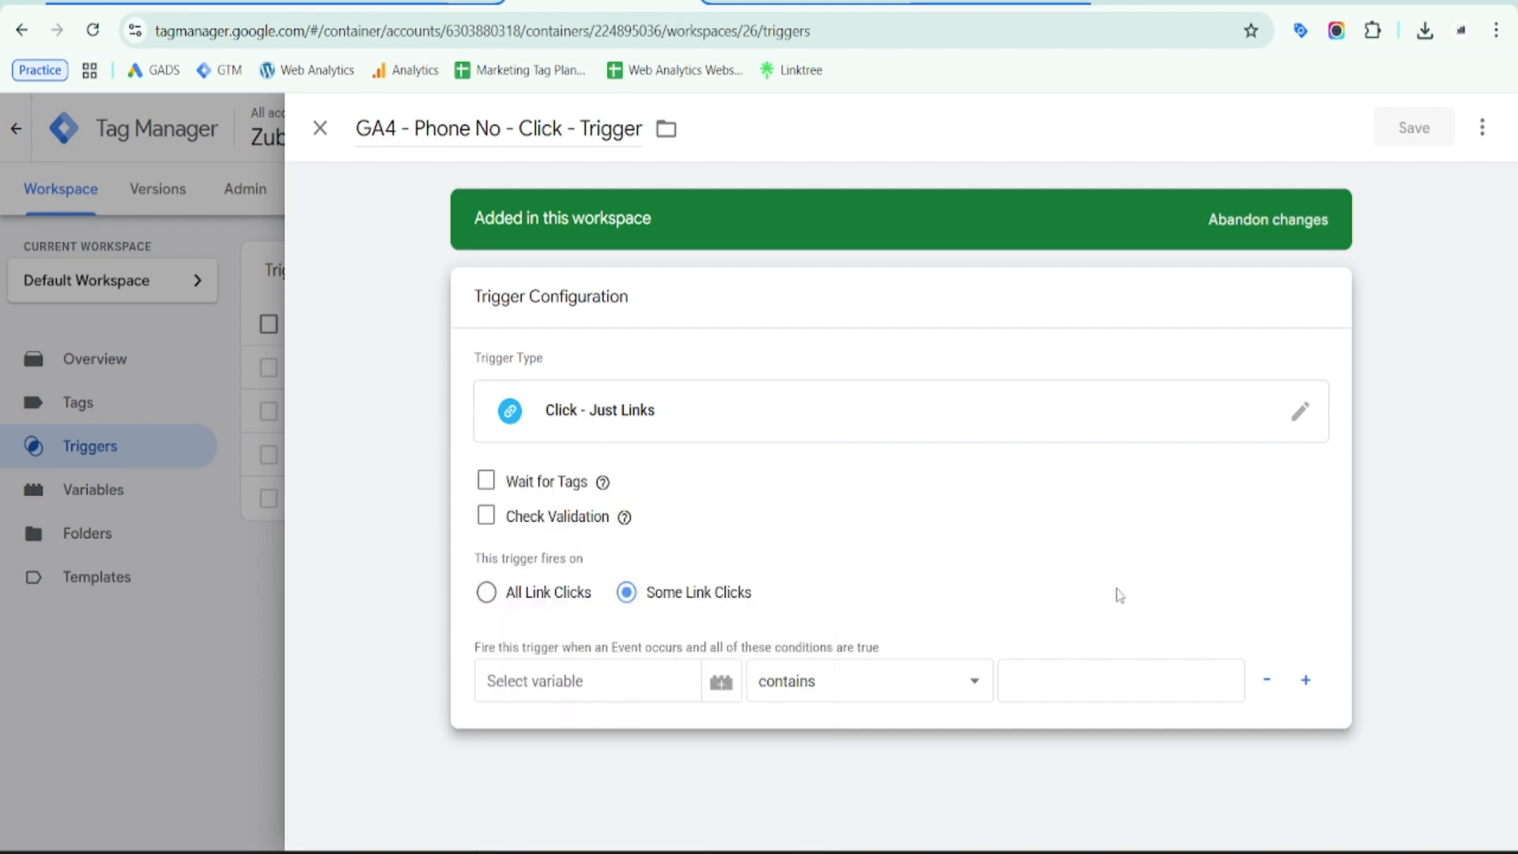
click(561, 678)
click(575, 662)
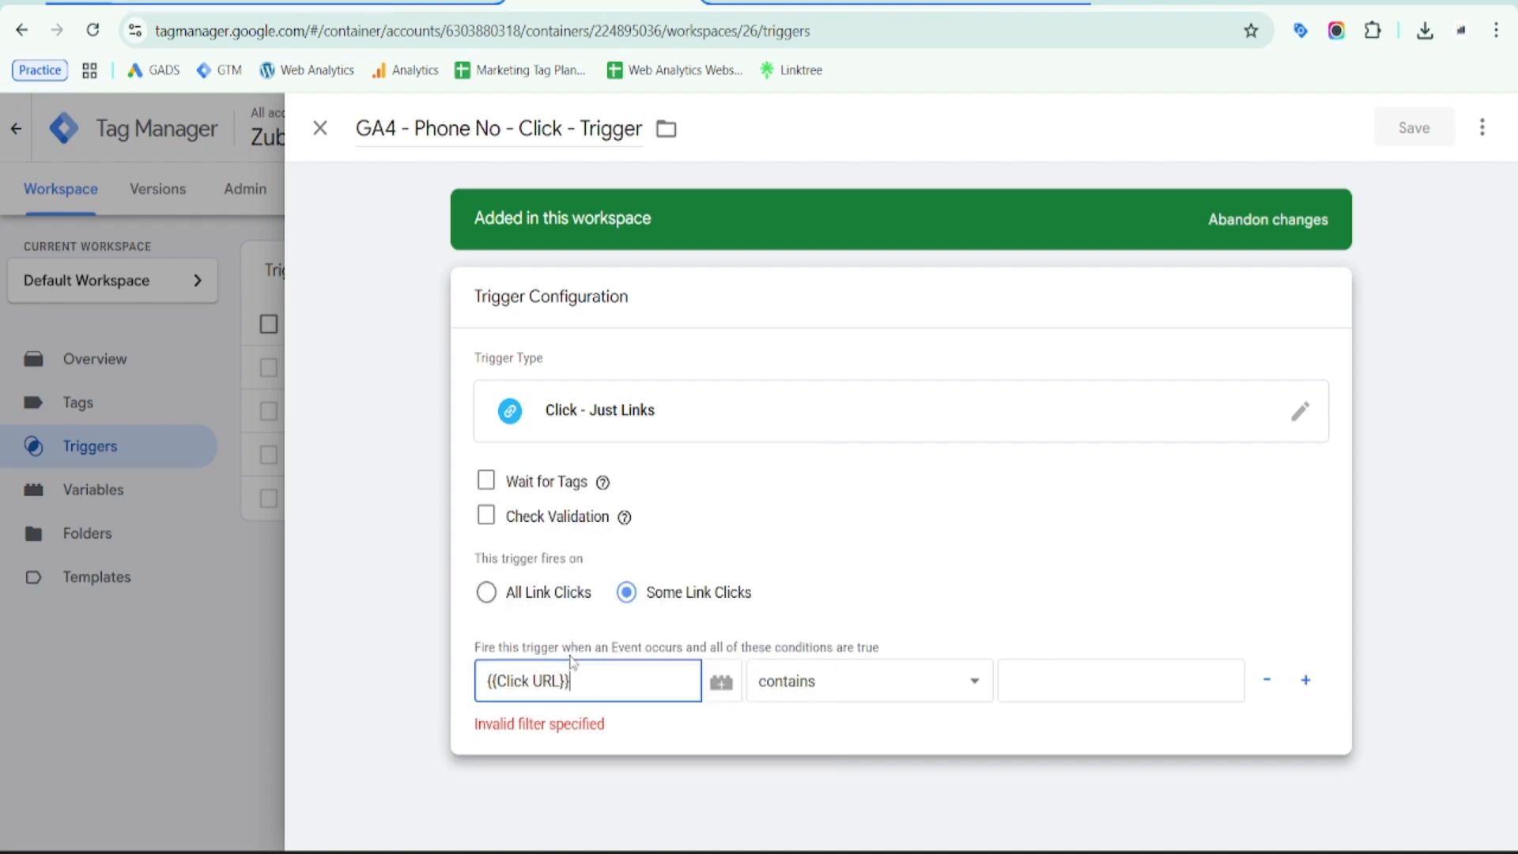
Set the Click URL condition to starts with "tel:", copying the prefix from Tag Assistant's Click URL value, and save the trigger
click(902, 680)
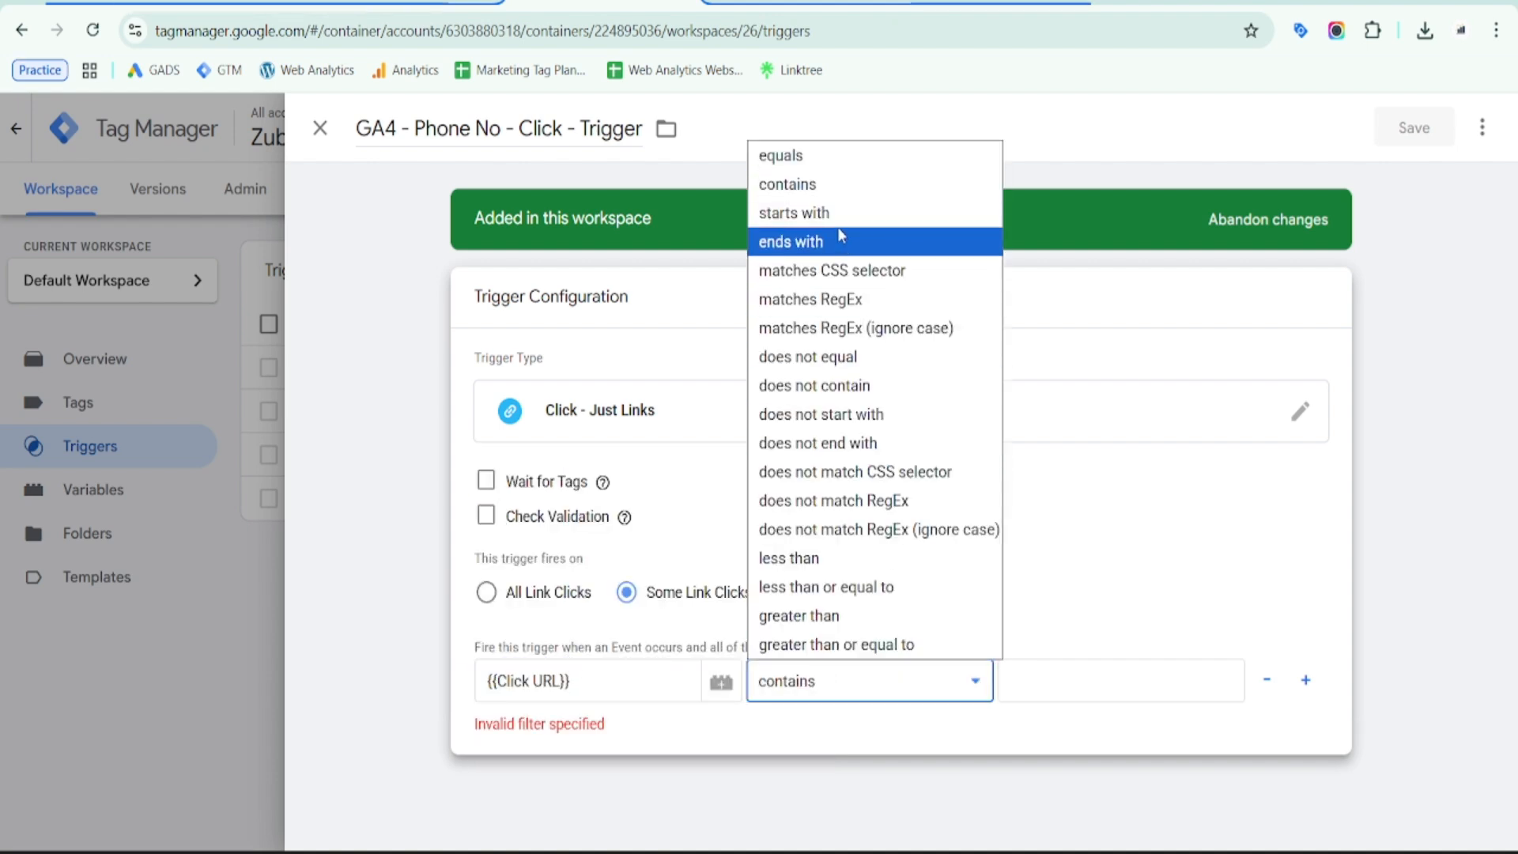
click(822, 213)
click(1073, 687)
click(836, 3)
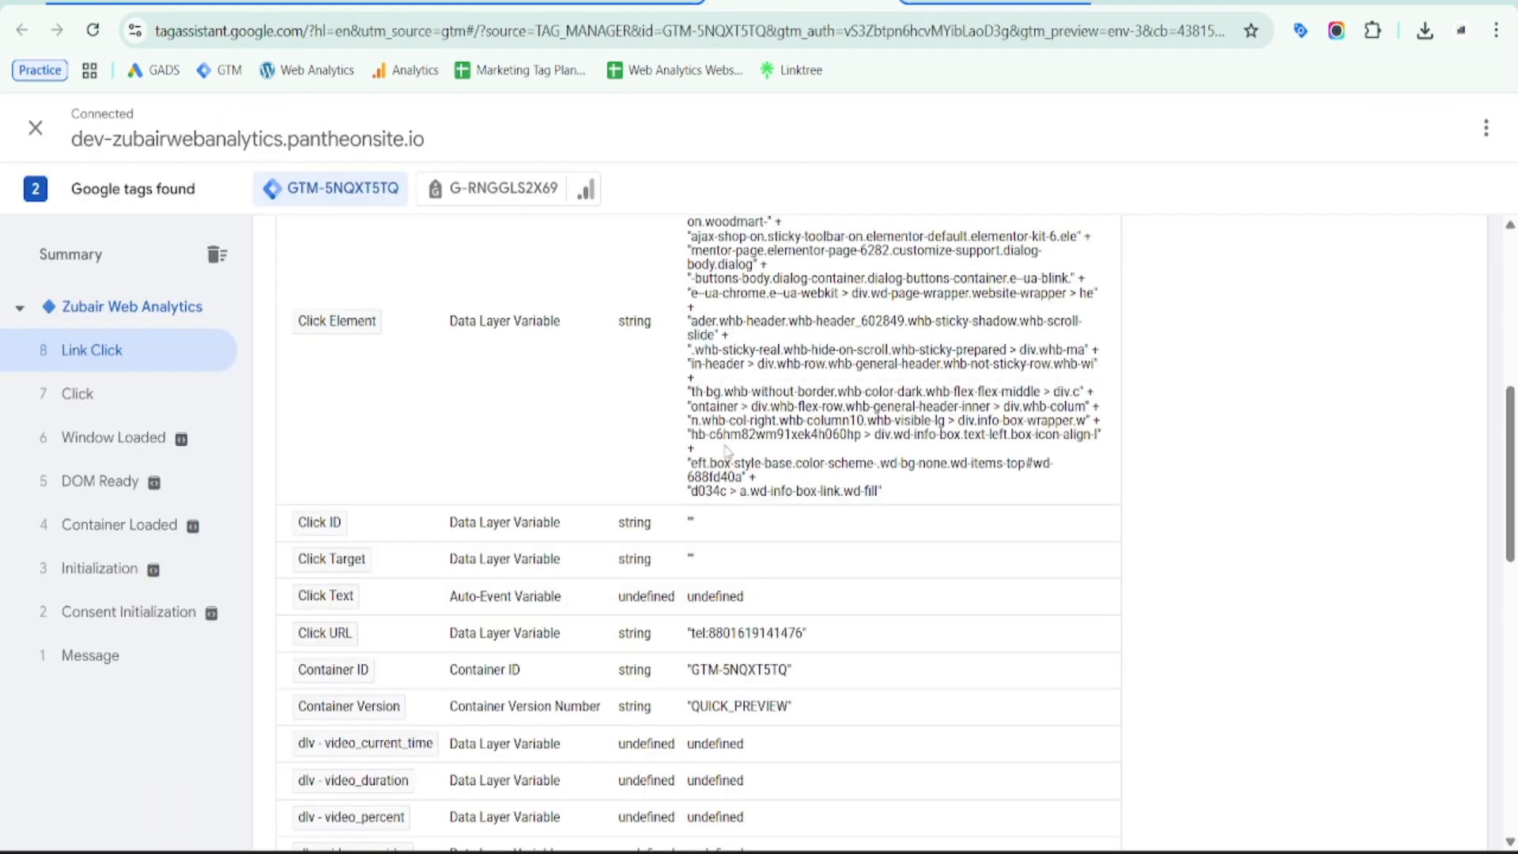
drag(710, 636, 691, 637)
key(ctrl+c)
click(603, 3)
key(ctrl+v)
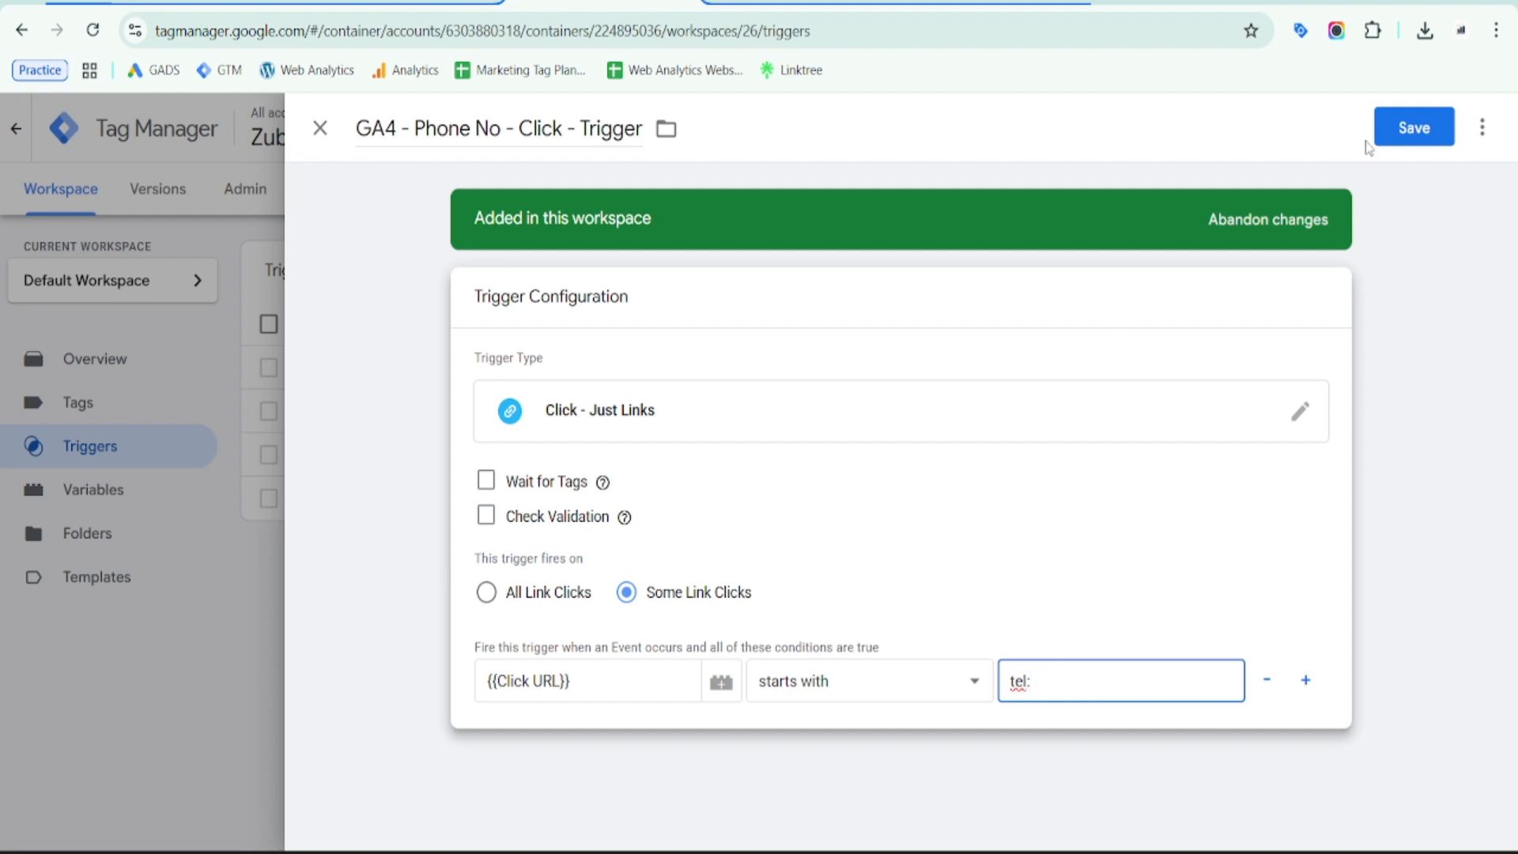
click(1415, 128)
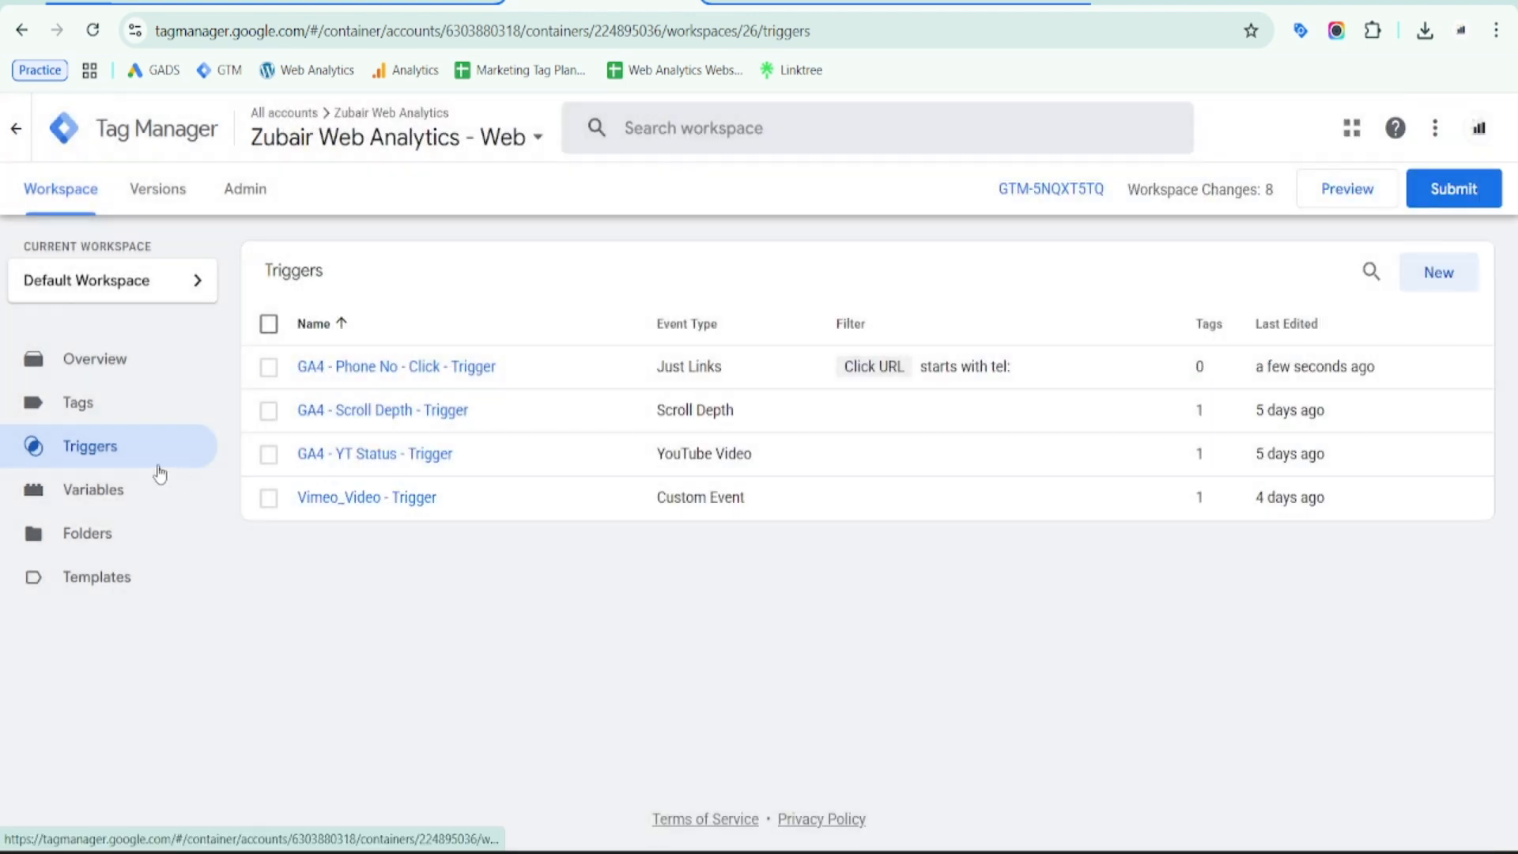
Create a new tag with the type Google Analytics: GA4 Event
click(120, 395)
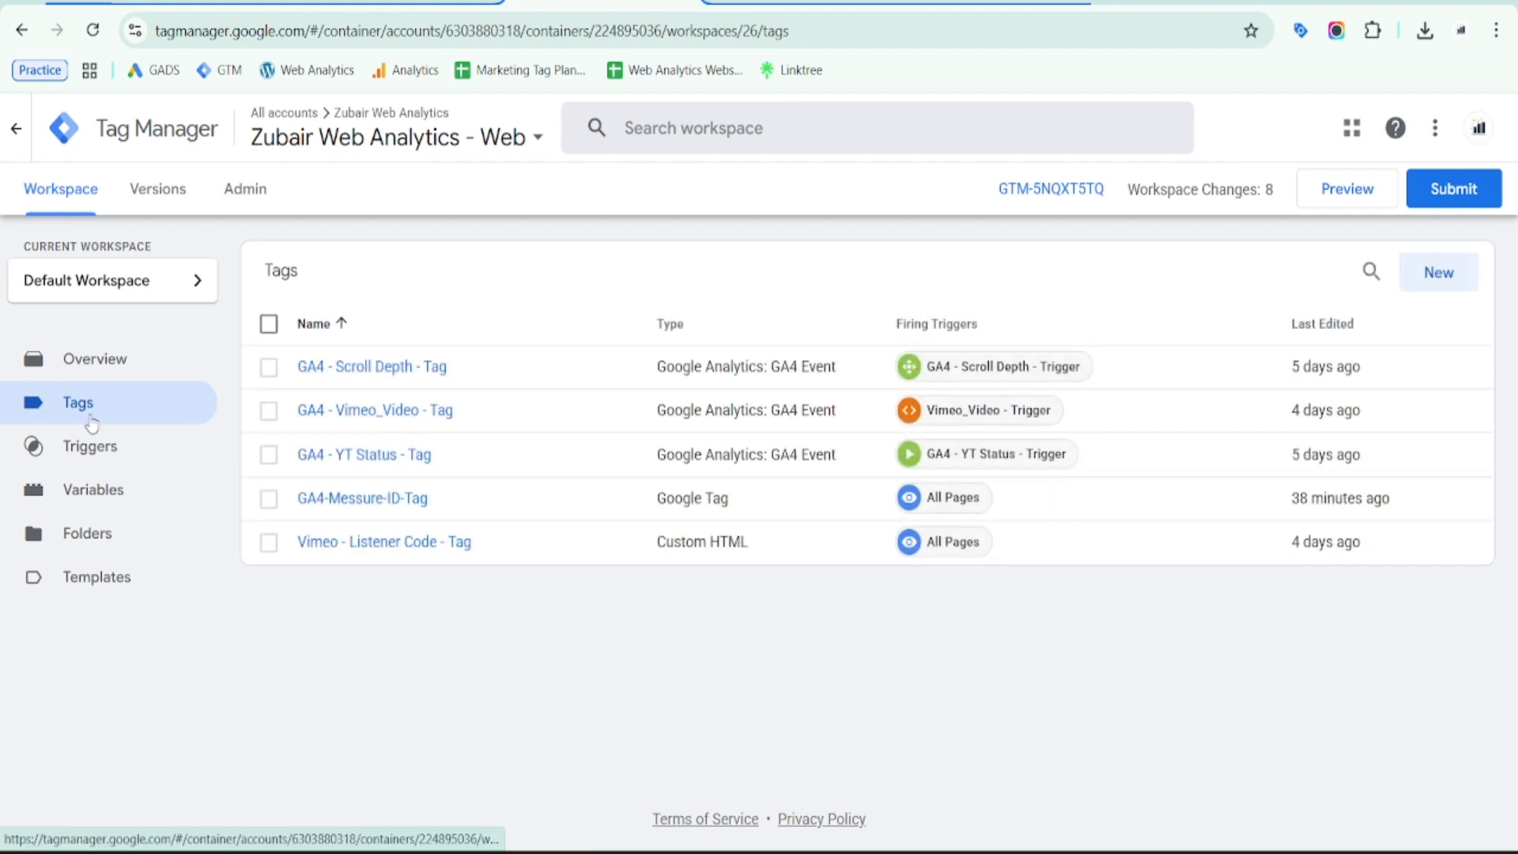
click(1445, 277)
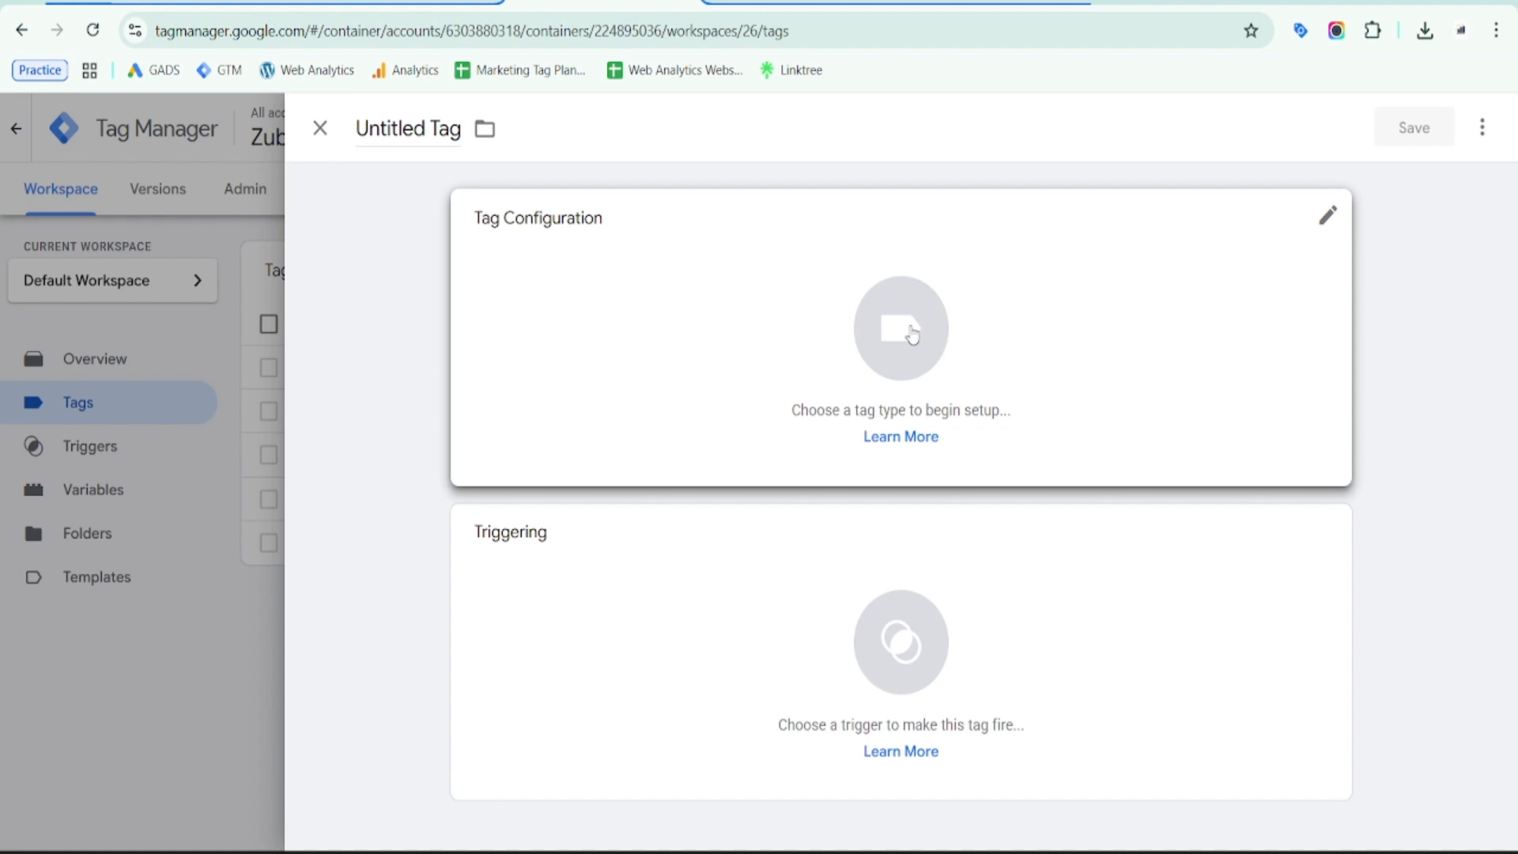
click(911, 335)
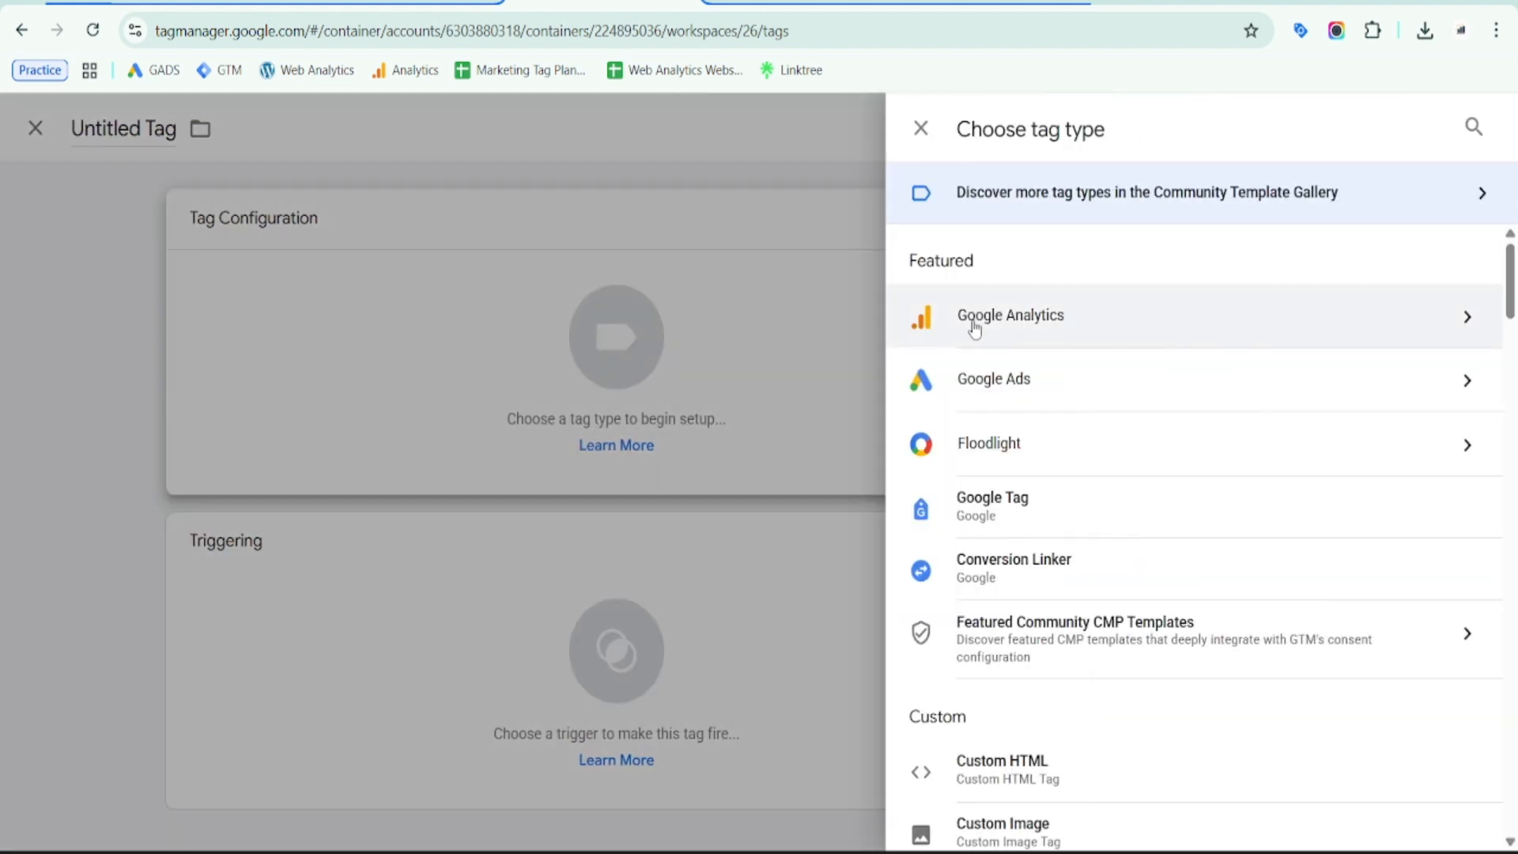
click(1011, 321)
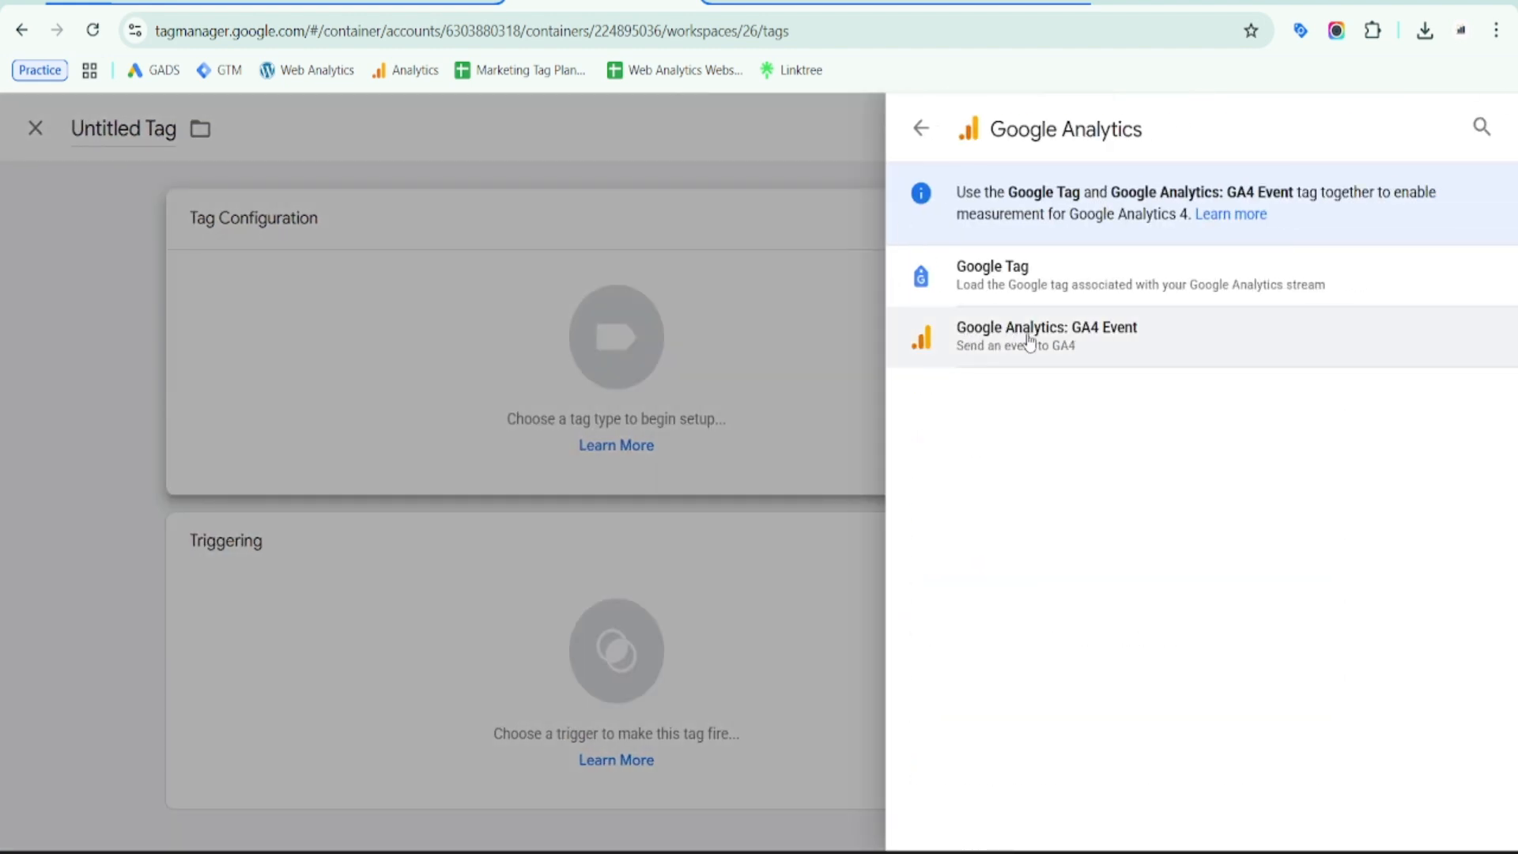
click(1029, 339)
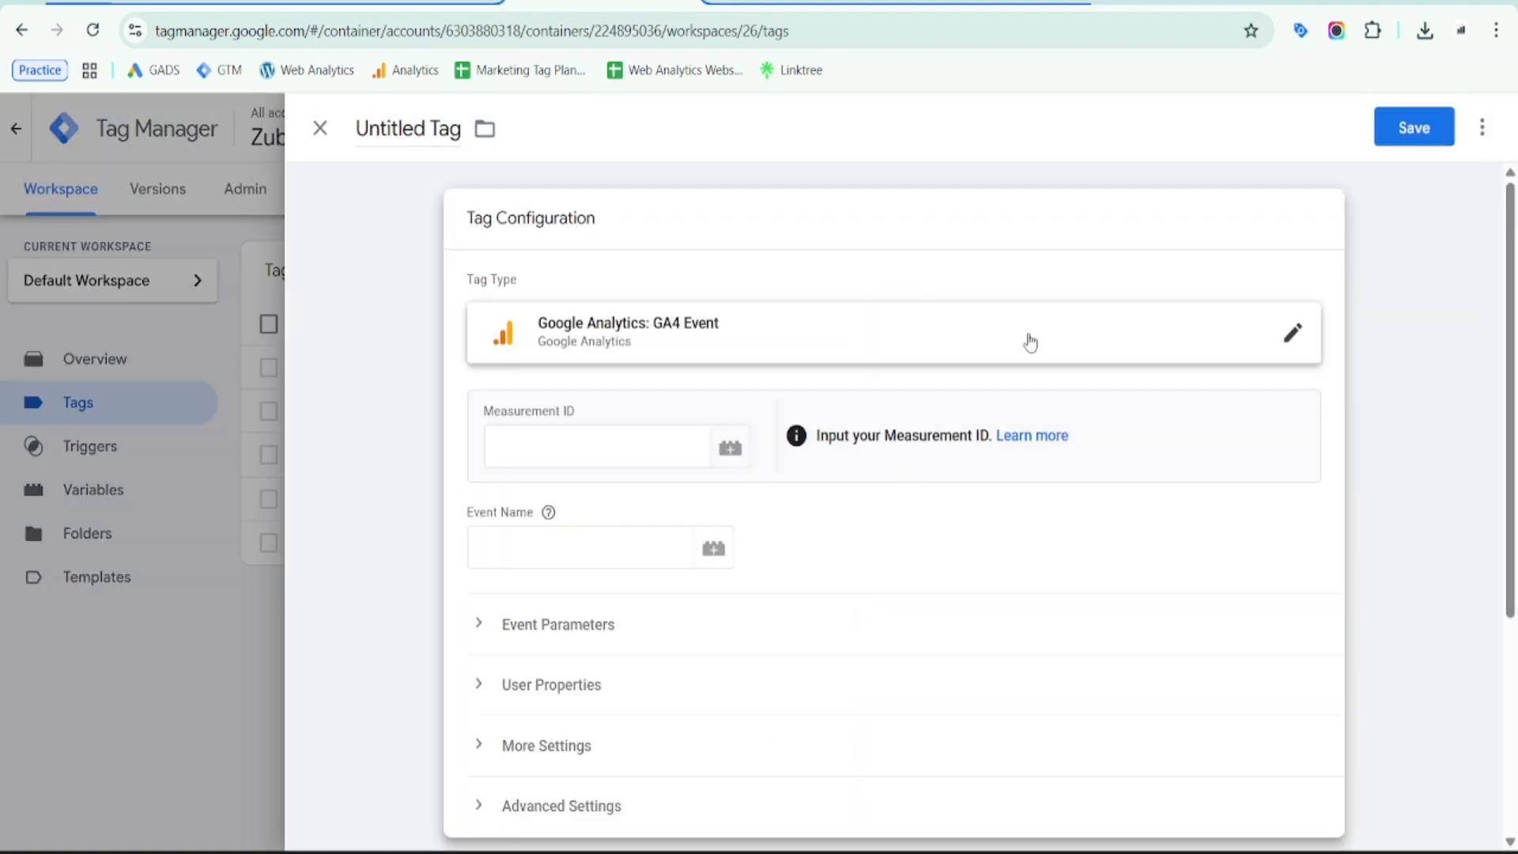
Set the tag's Measurement ID to the {{GA4-Messurement-ID}} variable
click(598, 456)
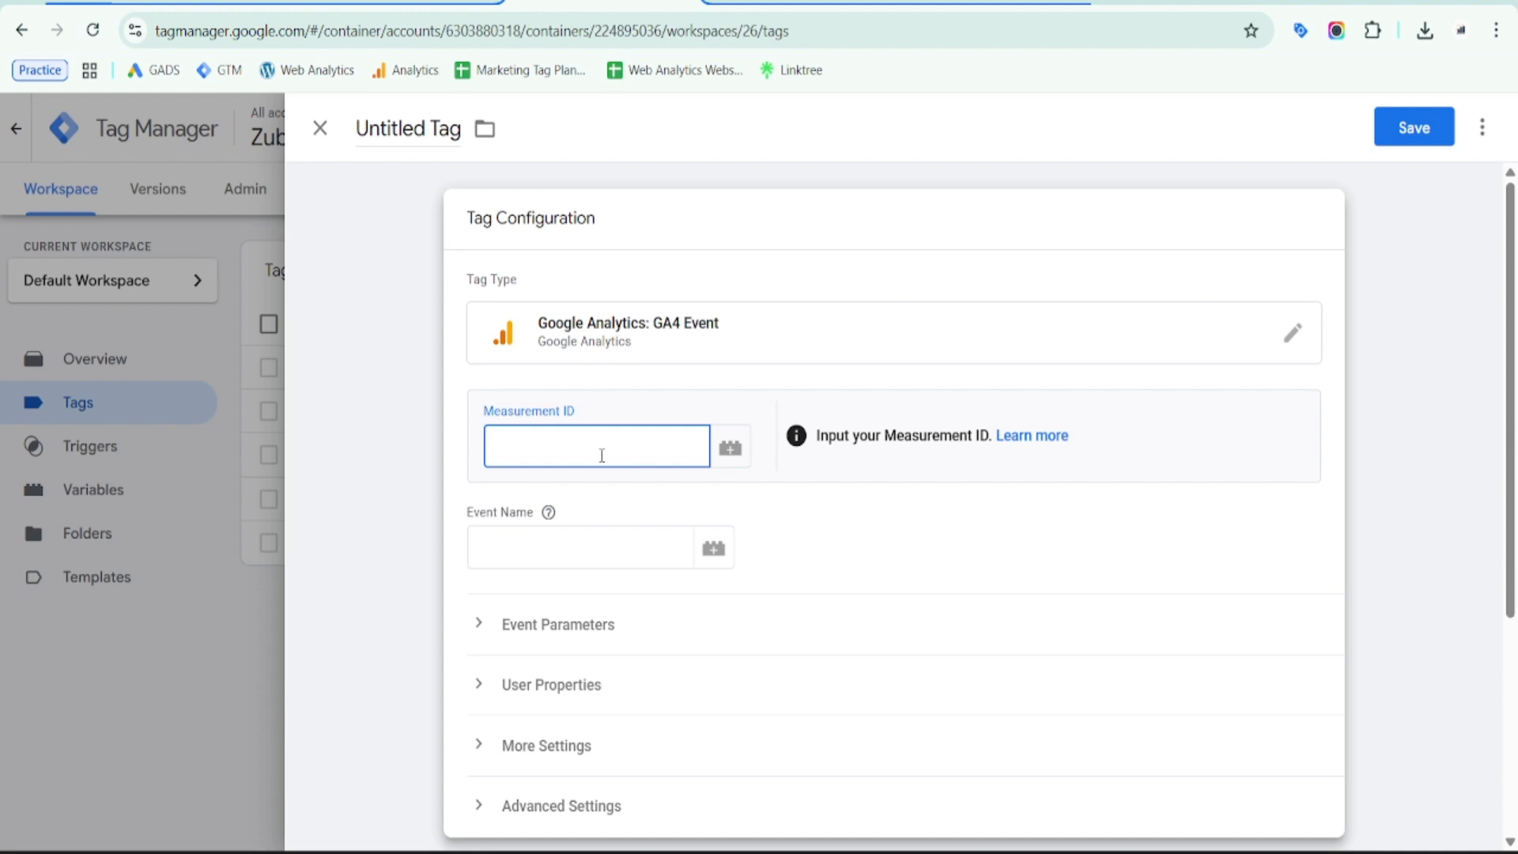
text({{)
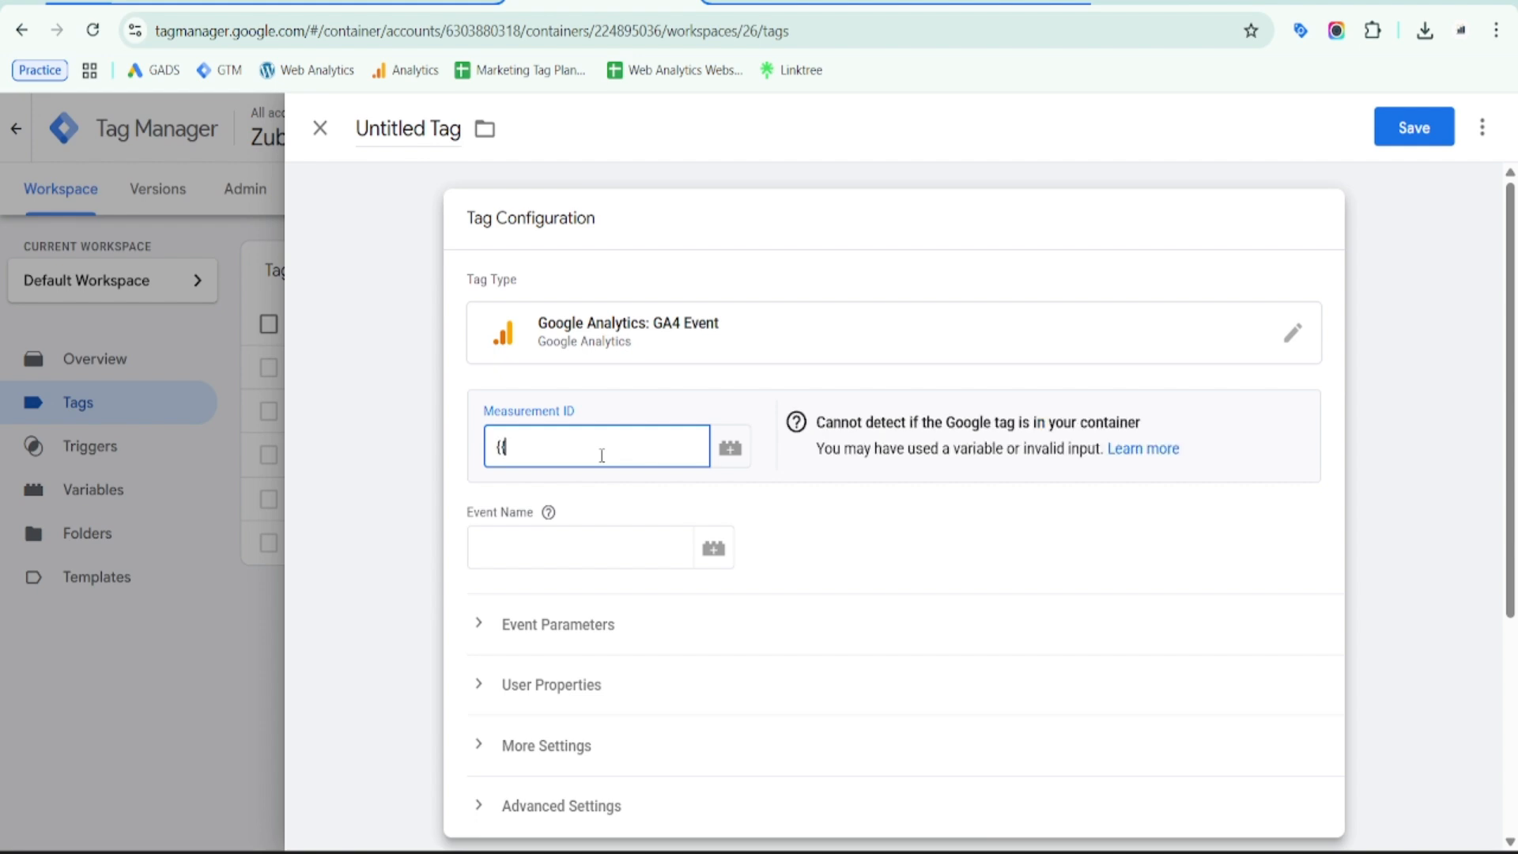
text(GA4)
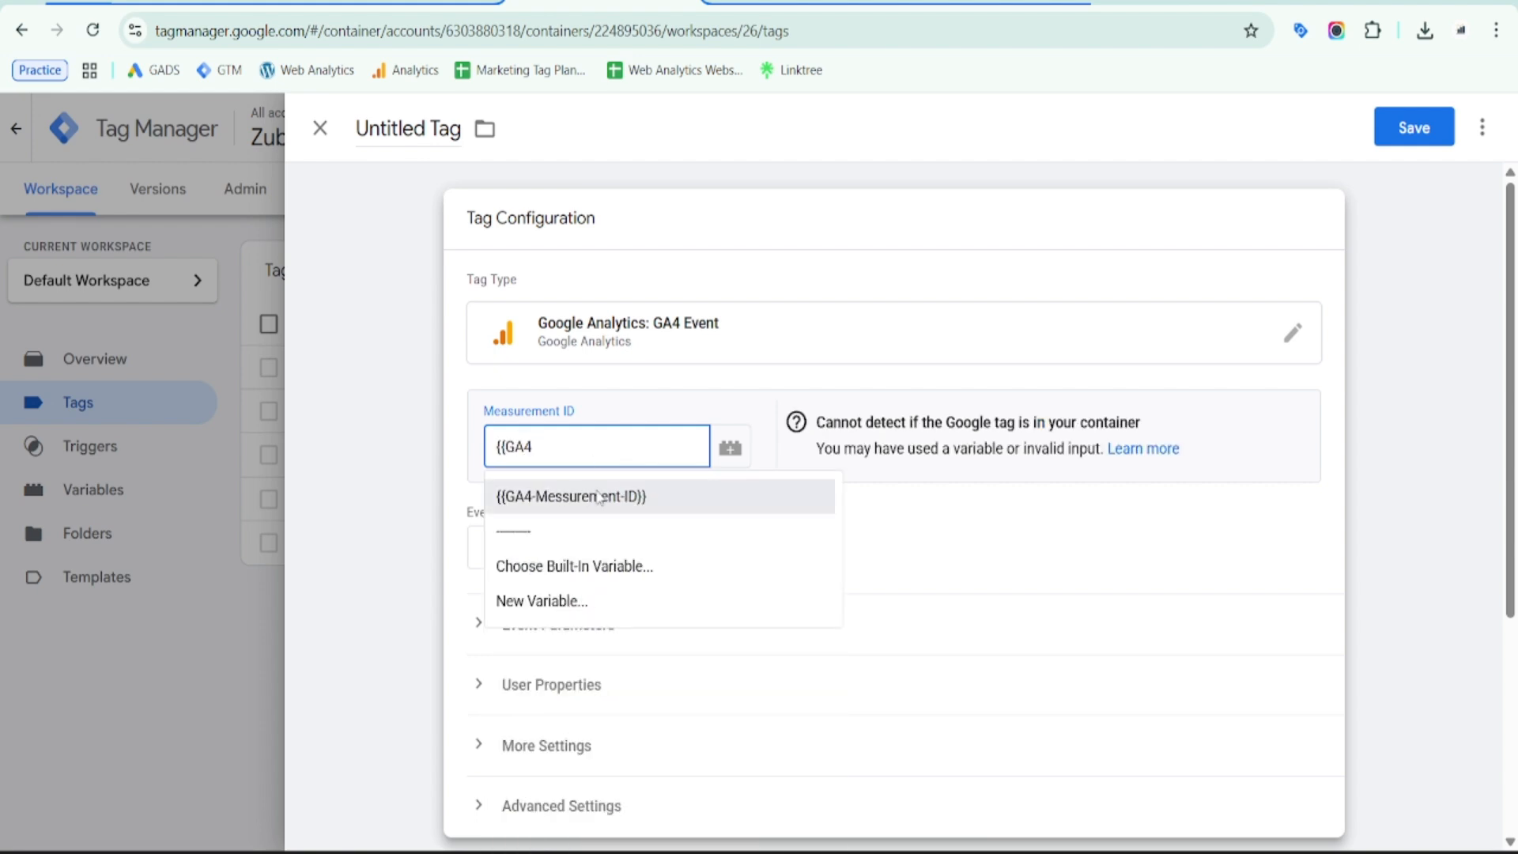
click(557, 496)
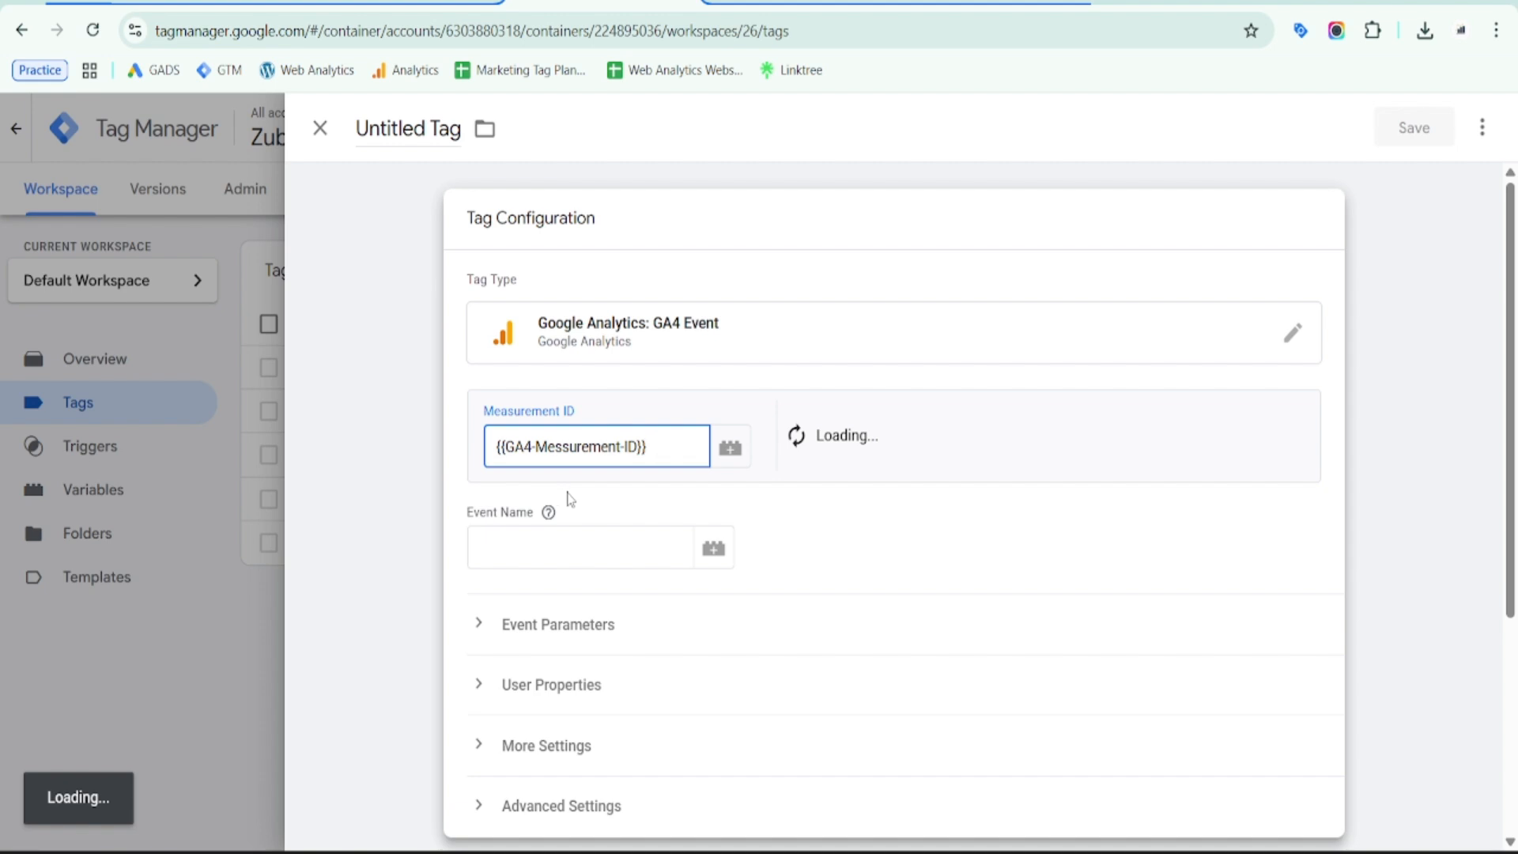
Enter phone_no_click as the event name of the GA4 event tag
click(522, 554)
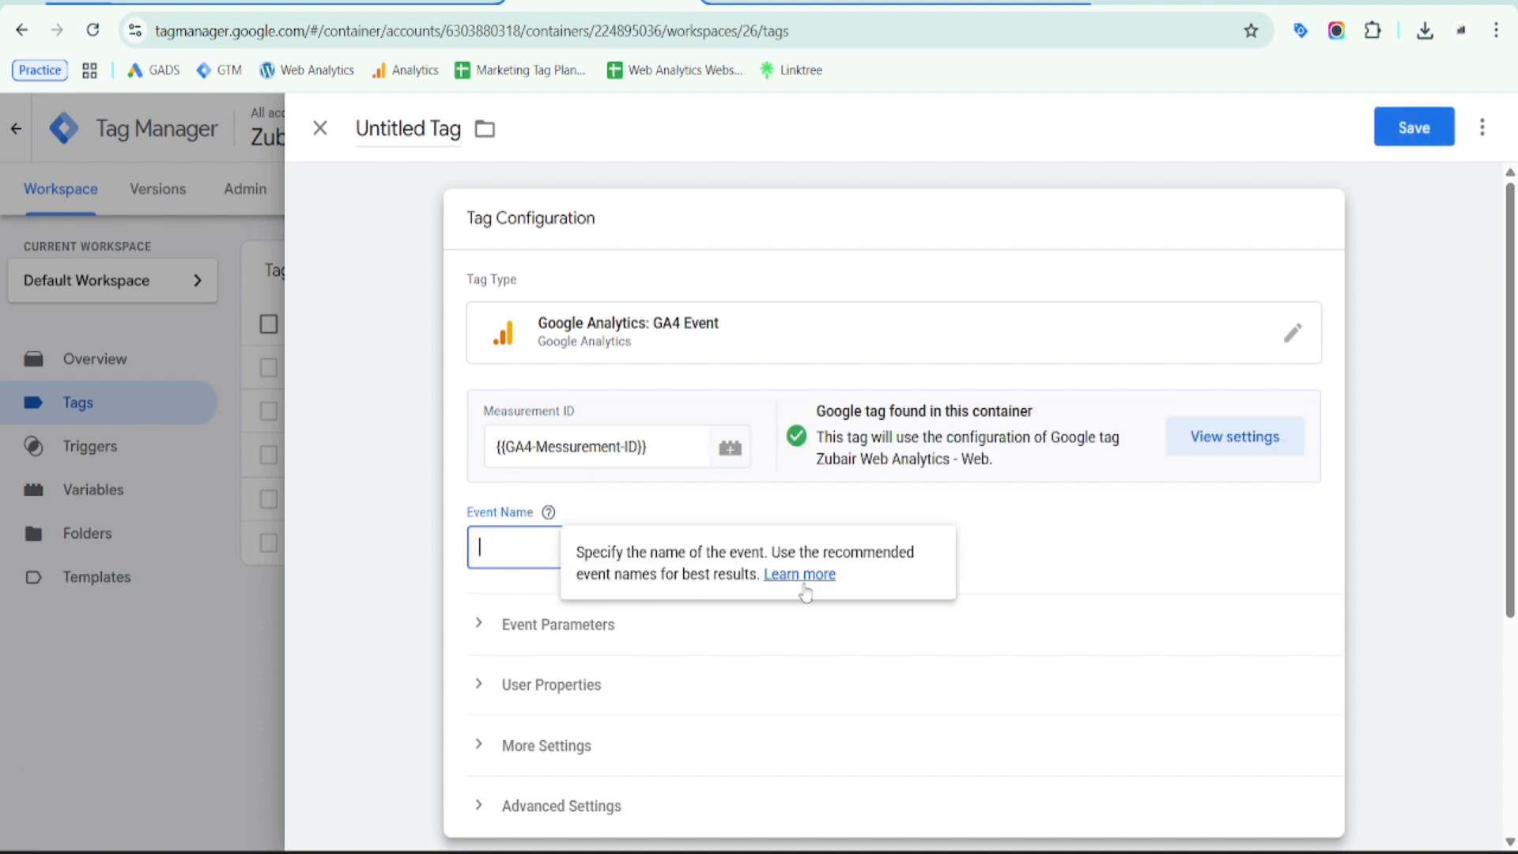
click(553, 522)
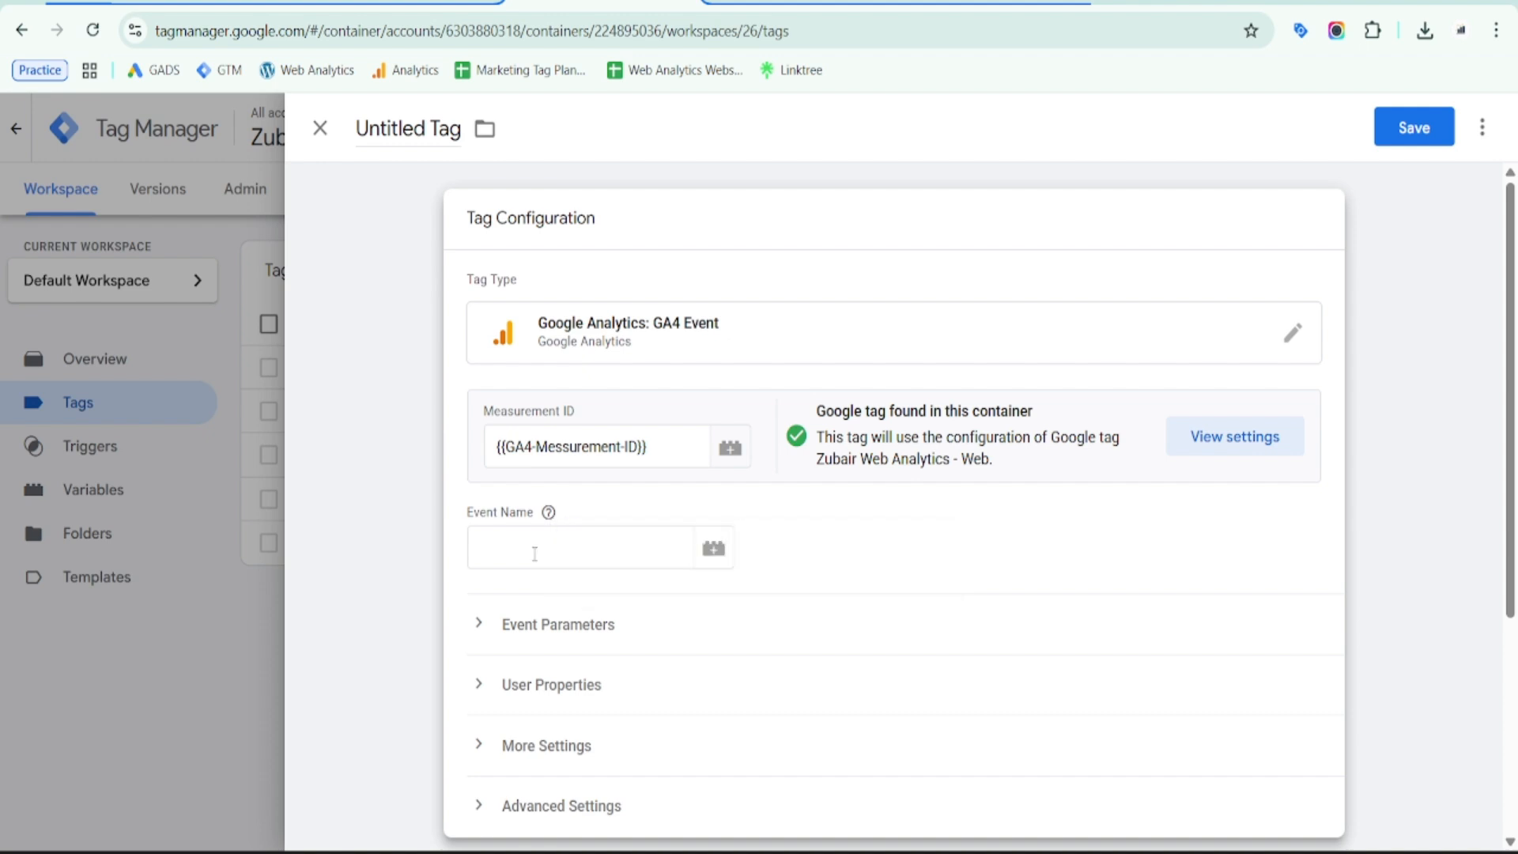
click(535, 553)
text(phone_)
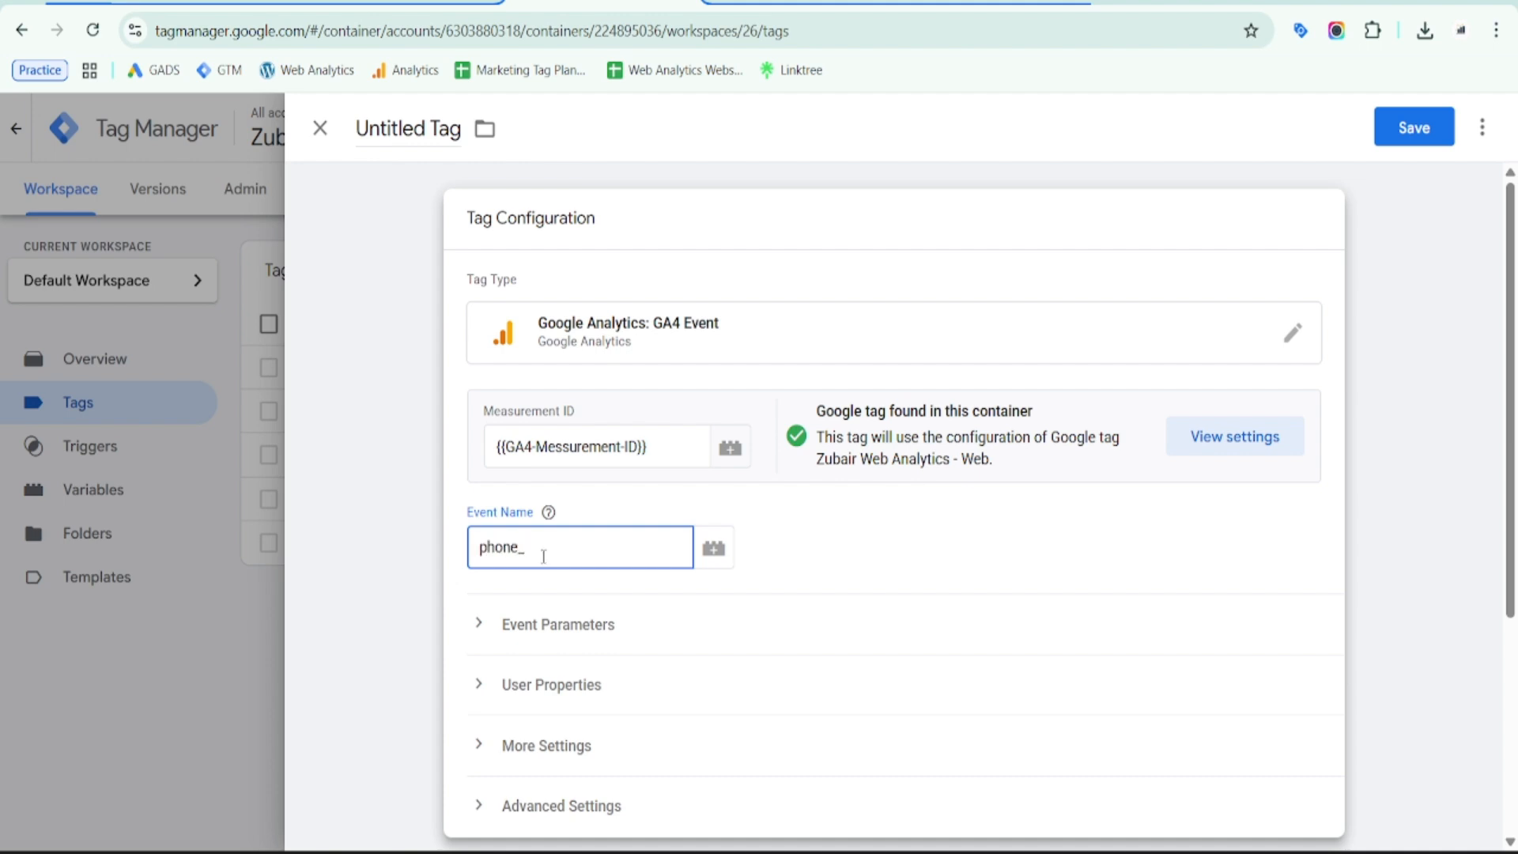
text(no_click)
Check the click variables in Tag Assistant and add the event parameter click_url with the value {{Click URL}} to the tag
click(521, 629)
scroll(521, 630, down, 3)
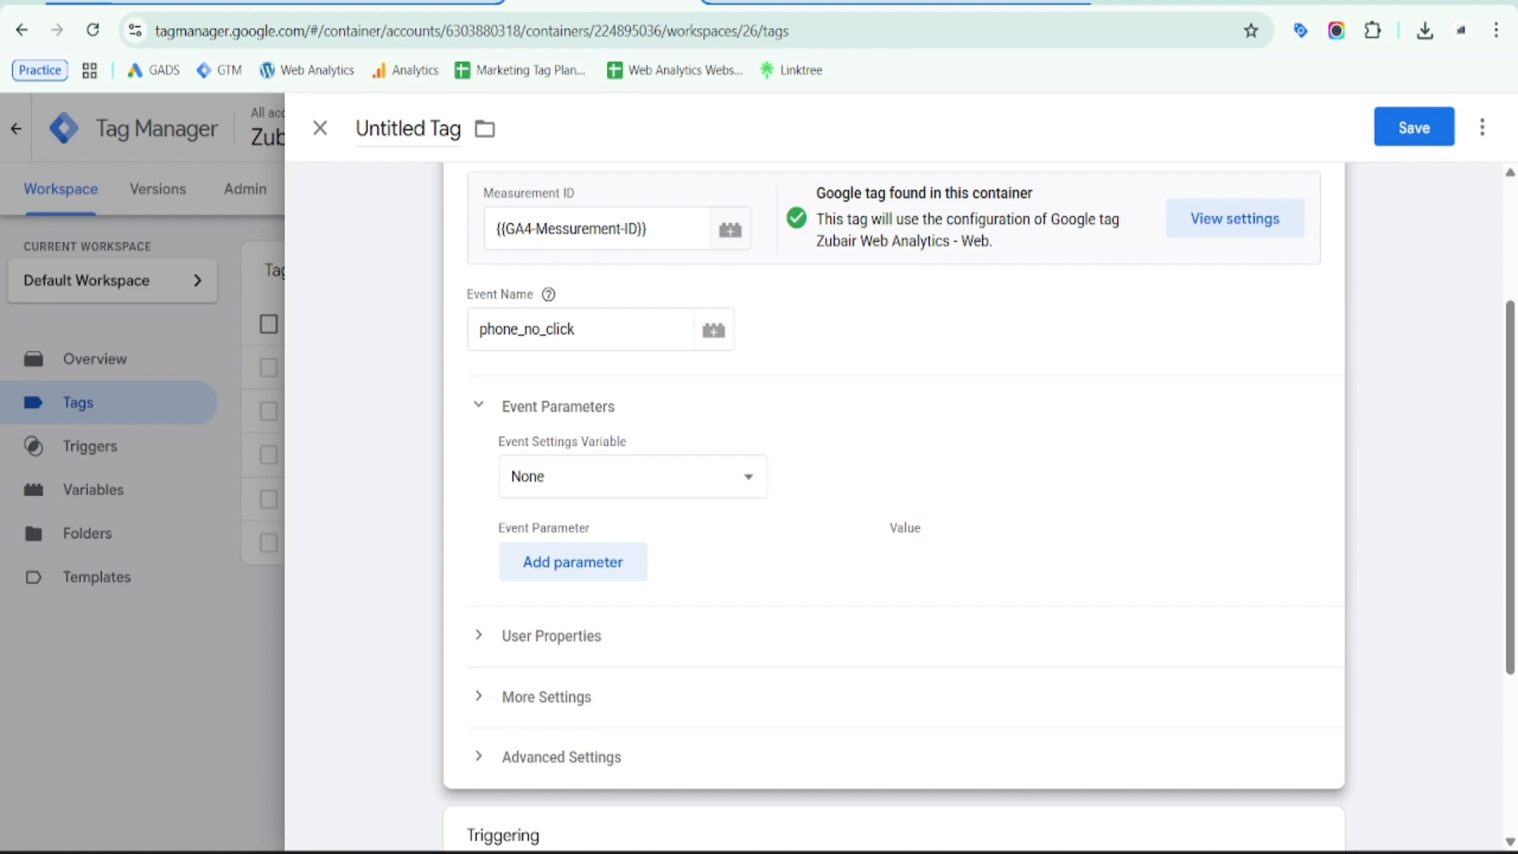
click(801, 2)
scroll(609, 427, down, 1)
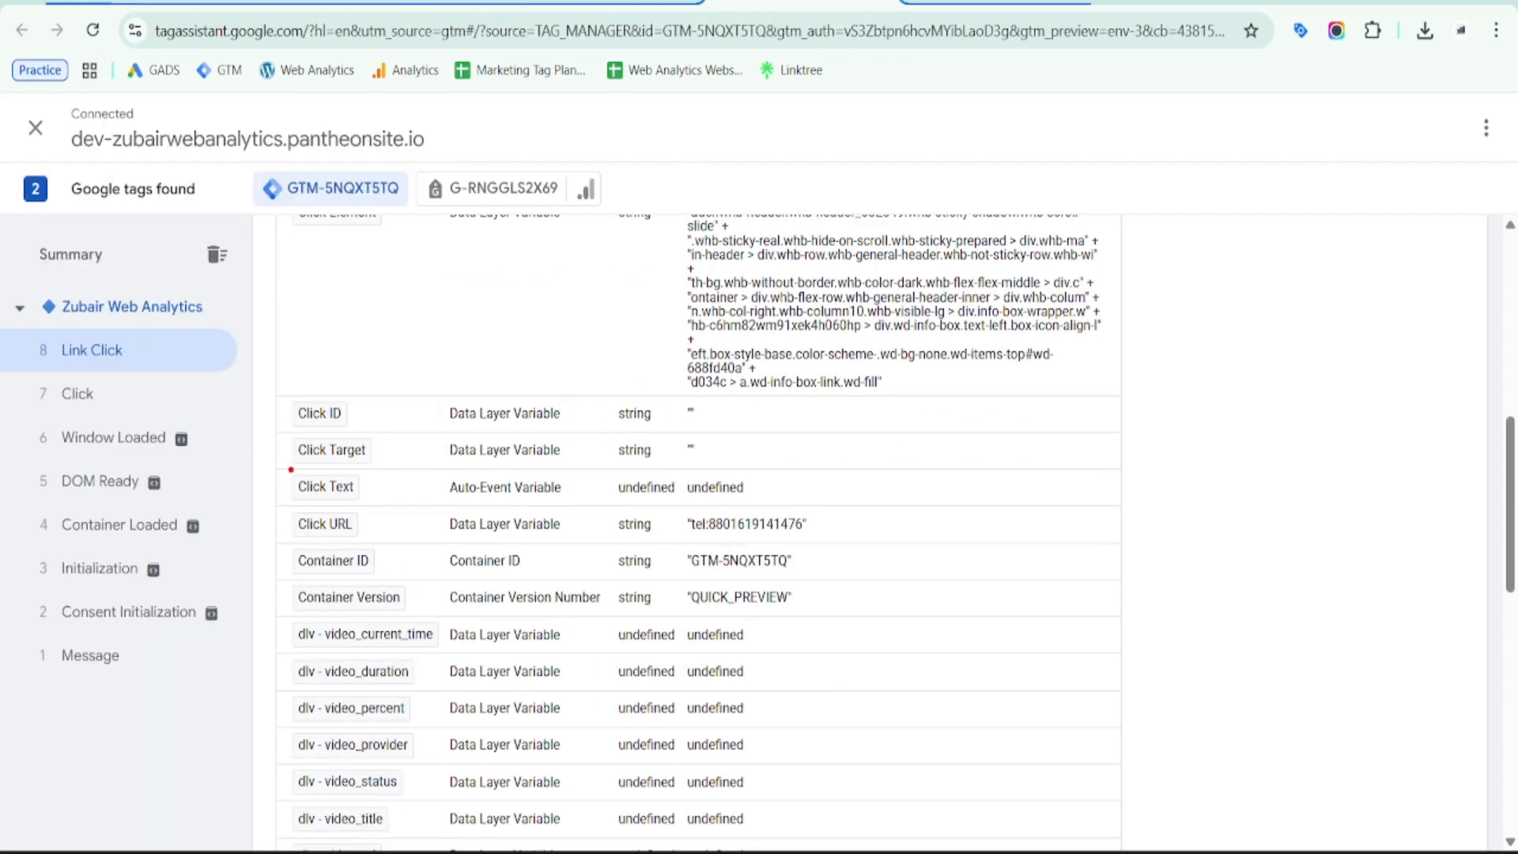
drag(291, 469, 370, 537)
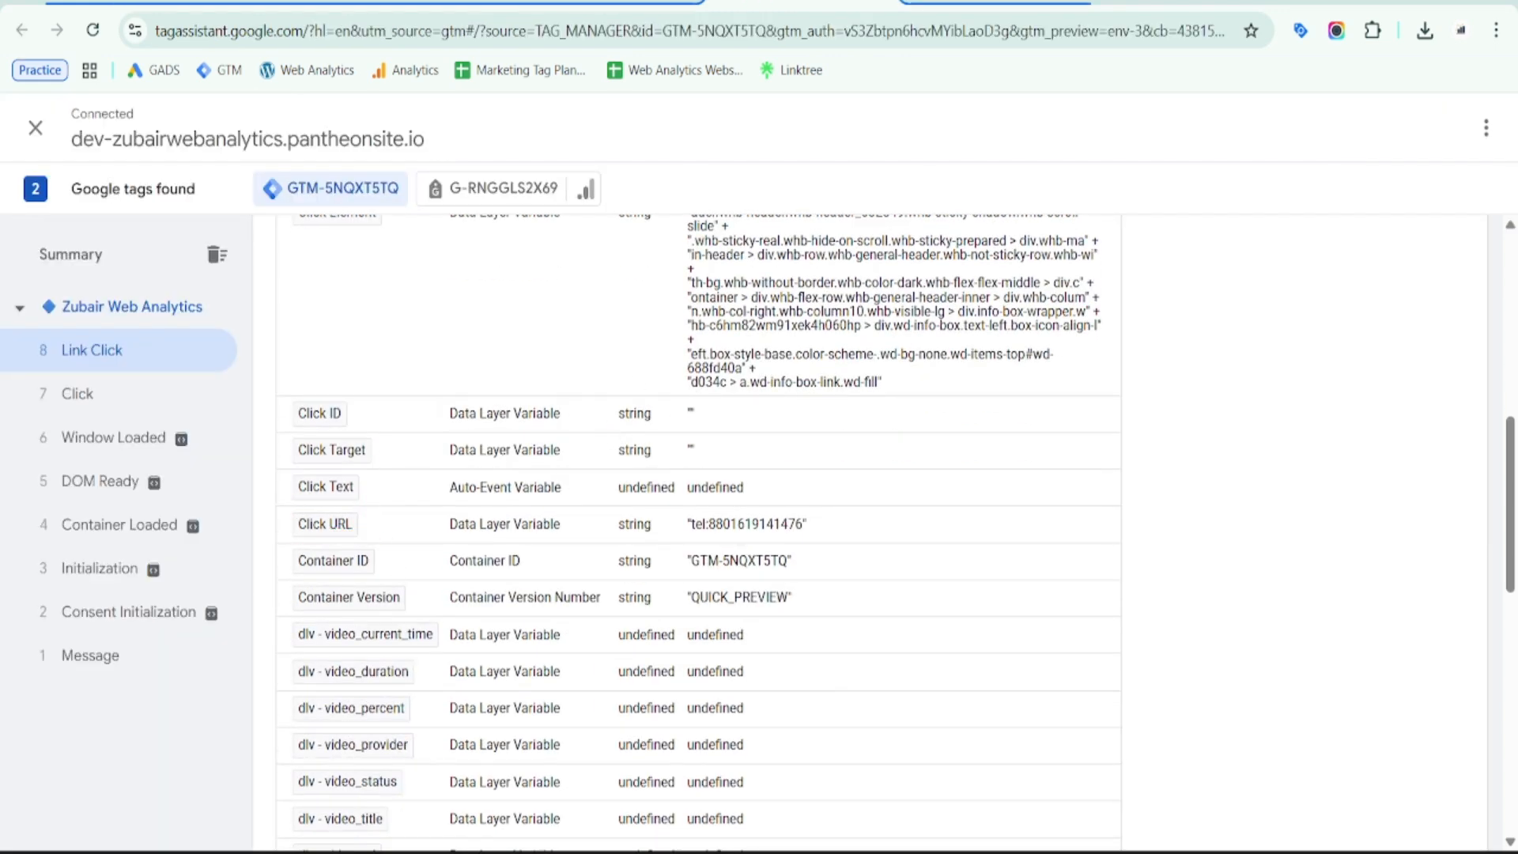
key(ctrl+shift+Tab)
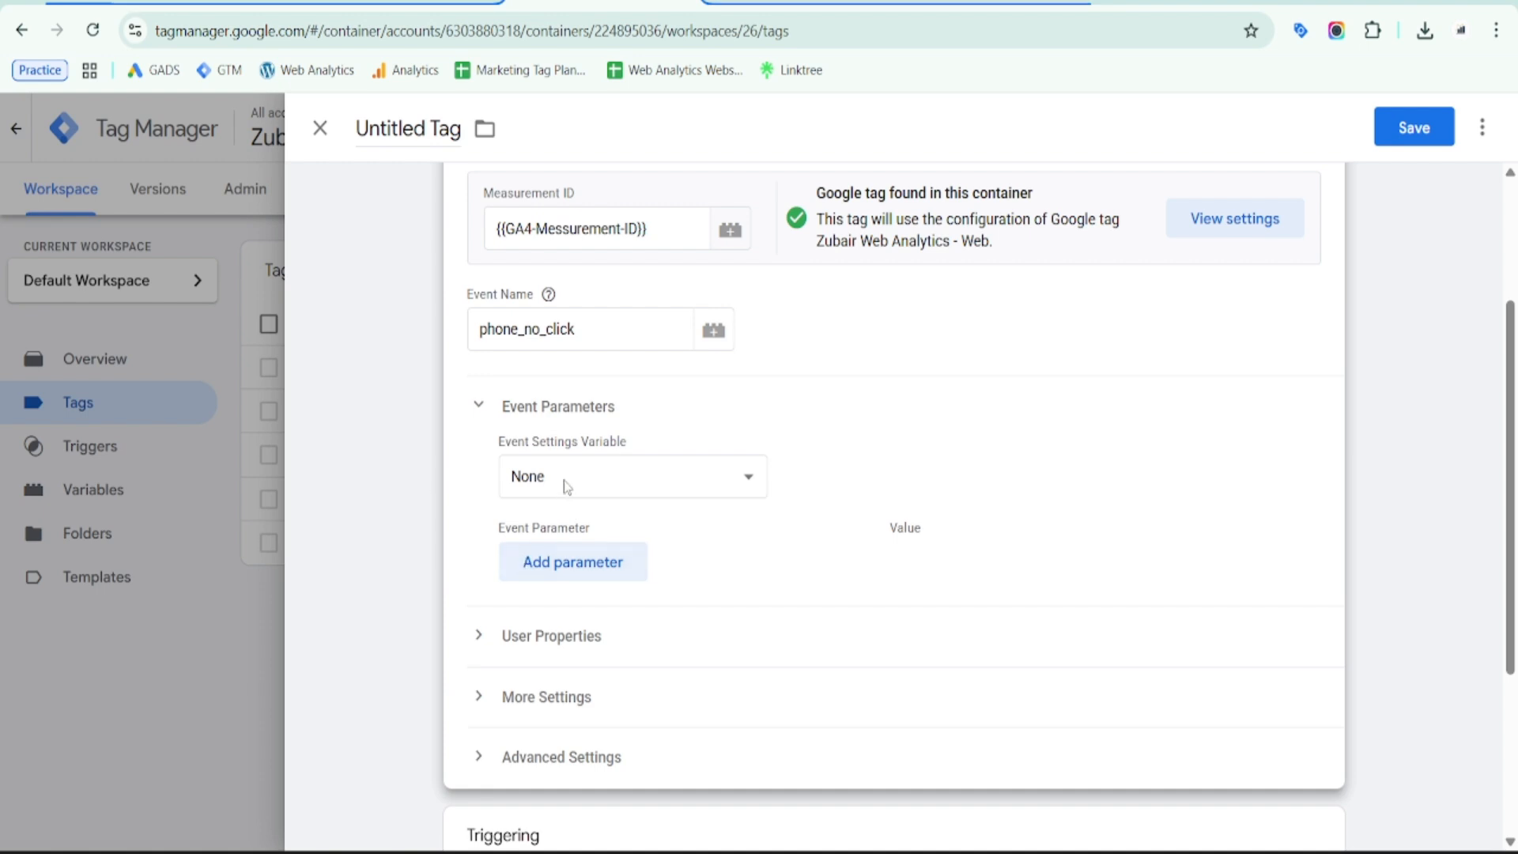
click(567, 576)
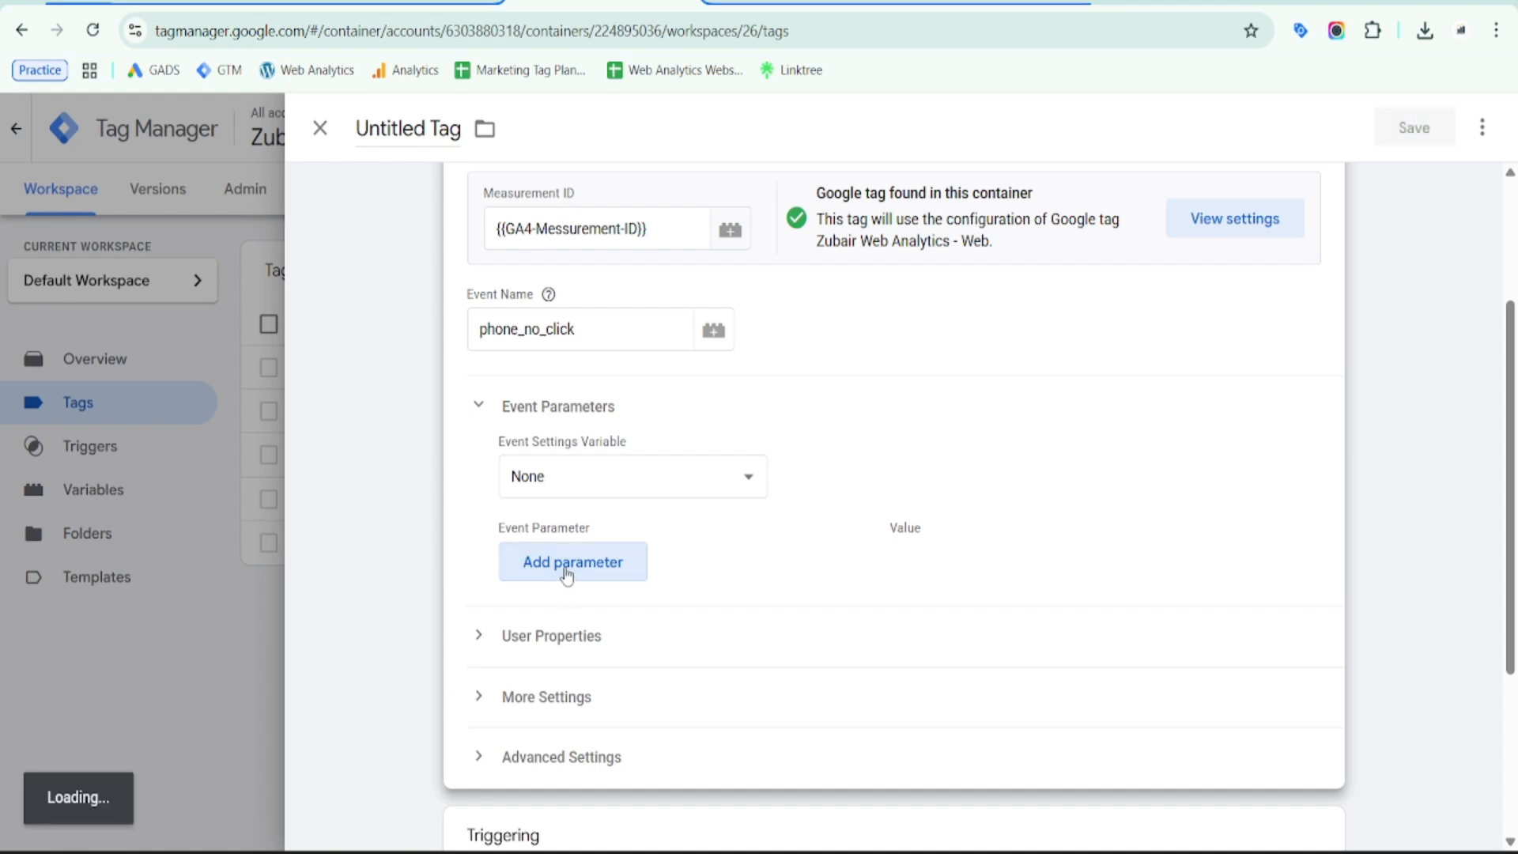
text(click_url)
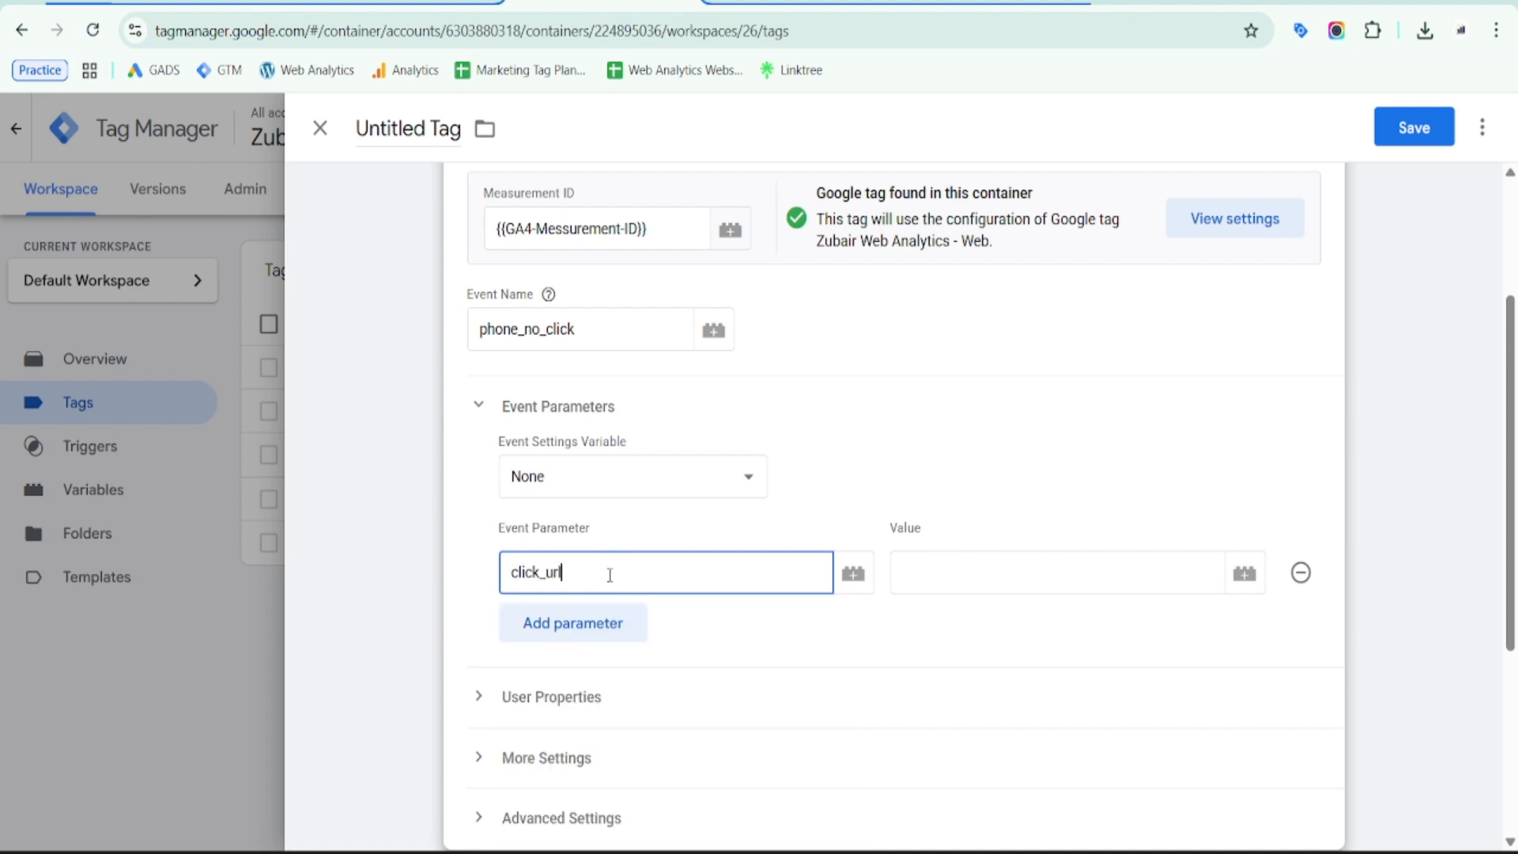
click(961, 570)
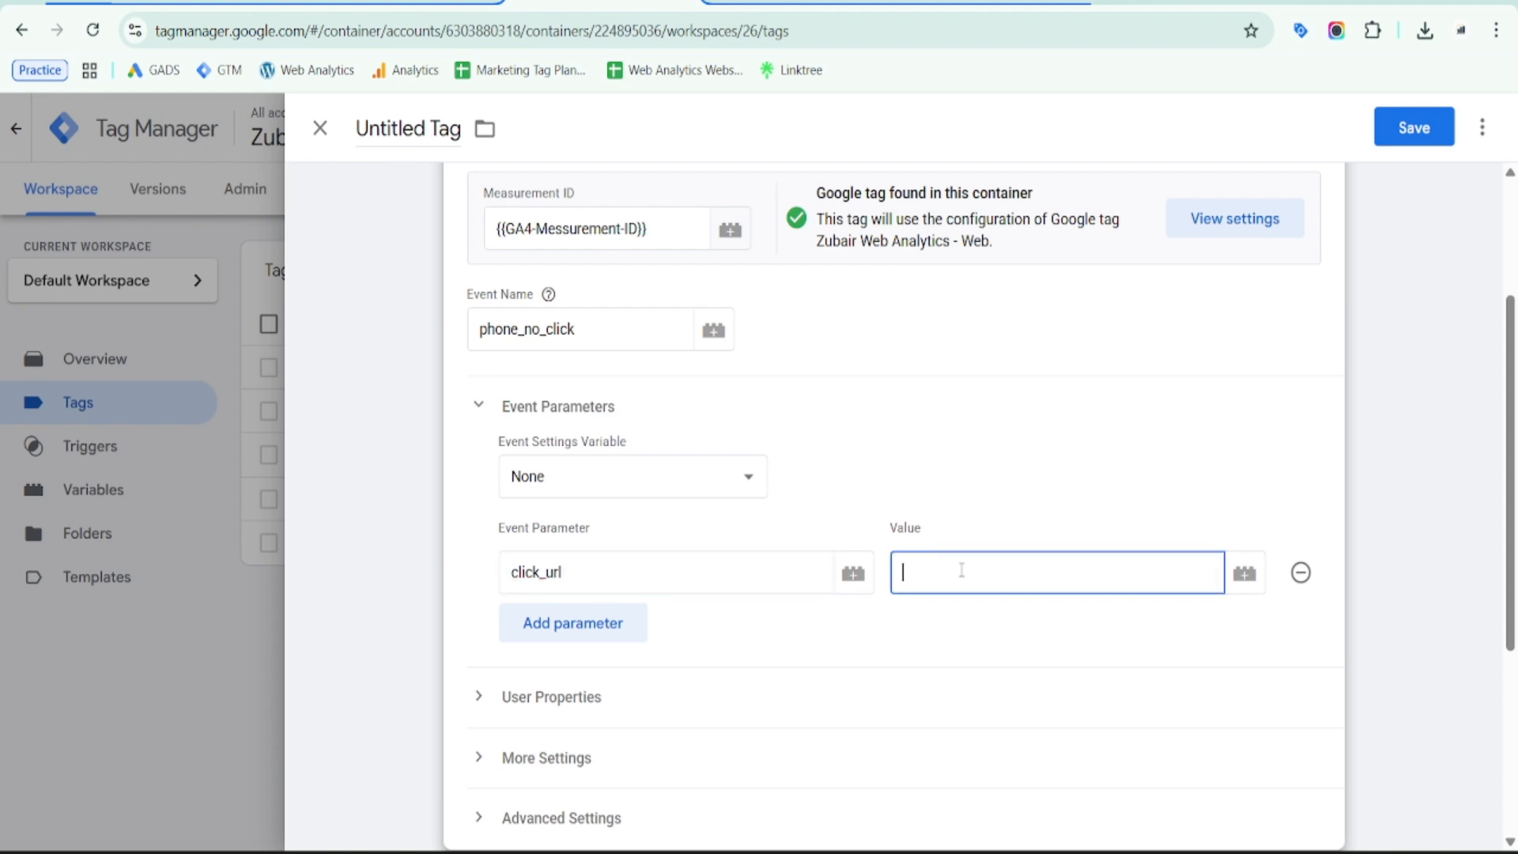
text({{cl)
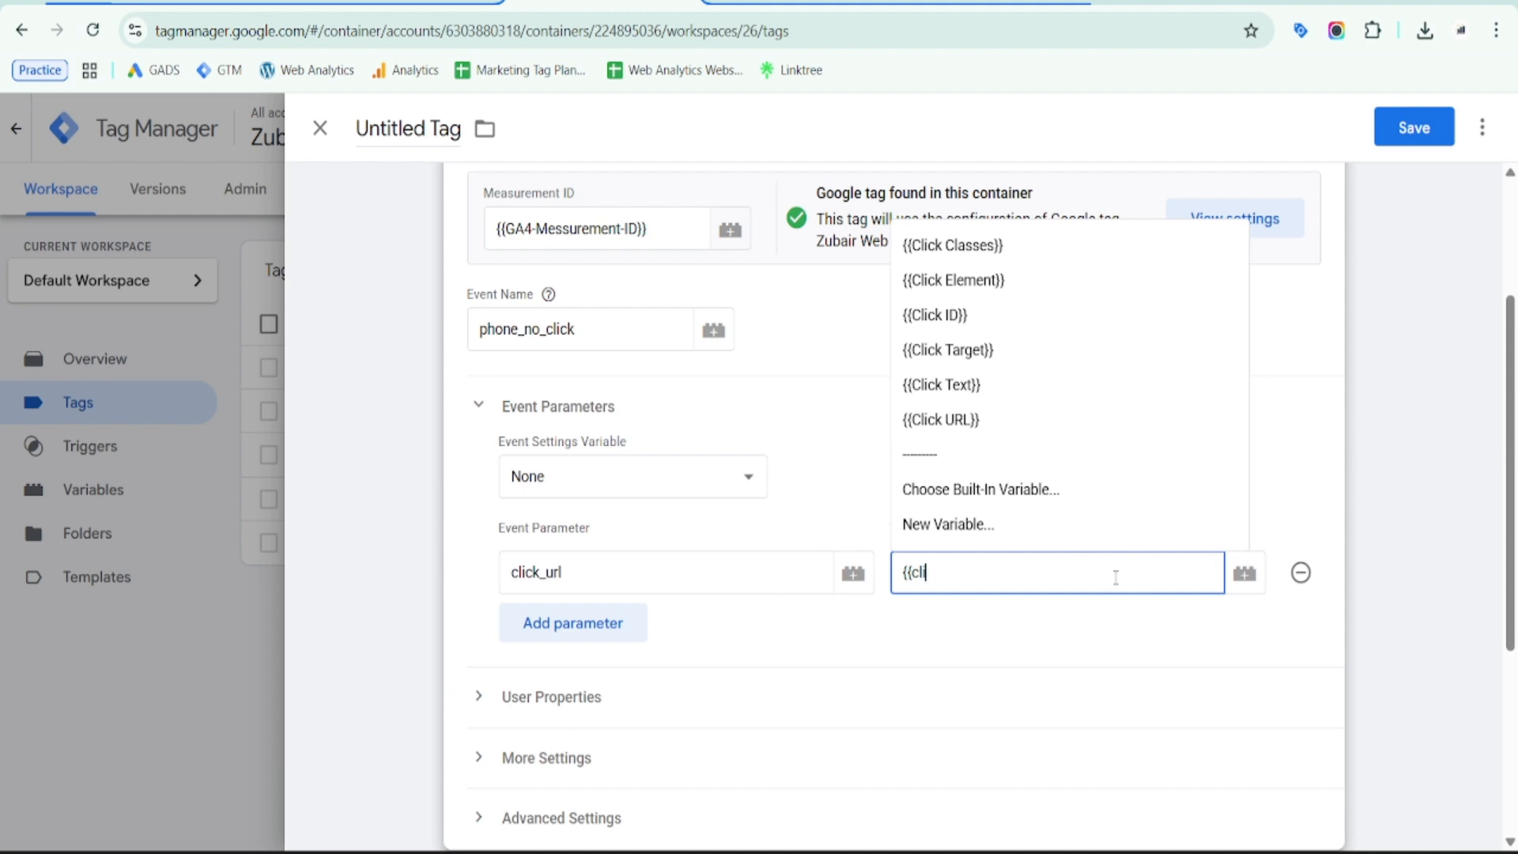
click(943, 420)
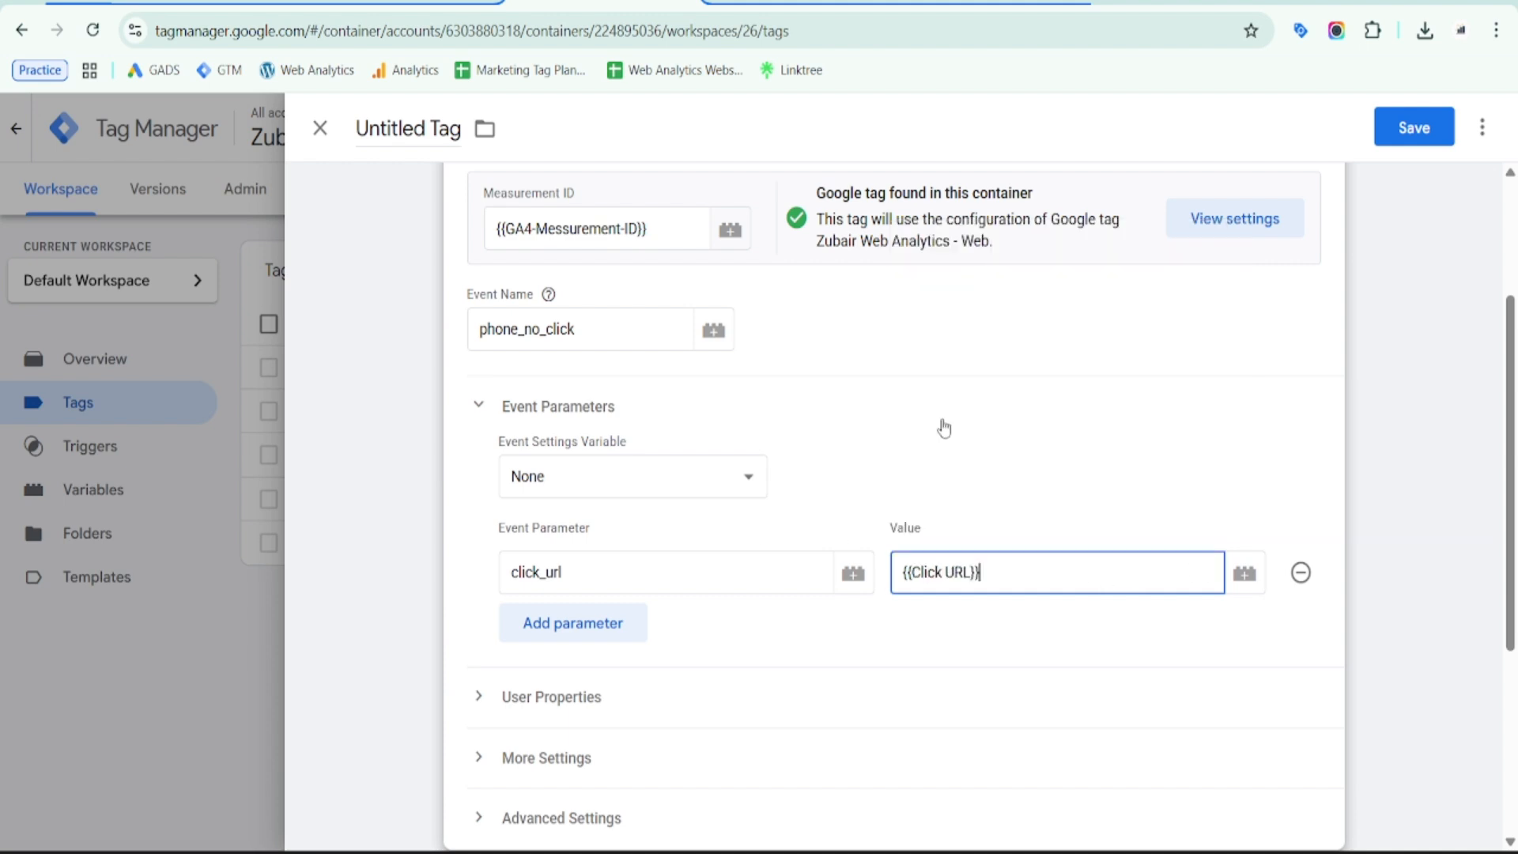
Add a second event parameter named click_text with the value {{Click Text}}
click(574, 641)
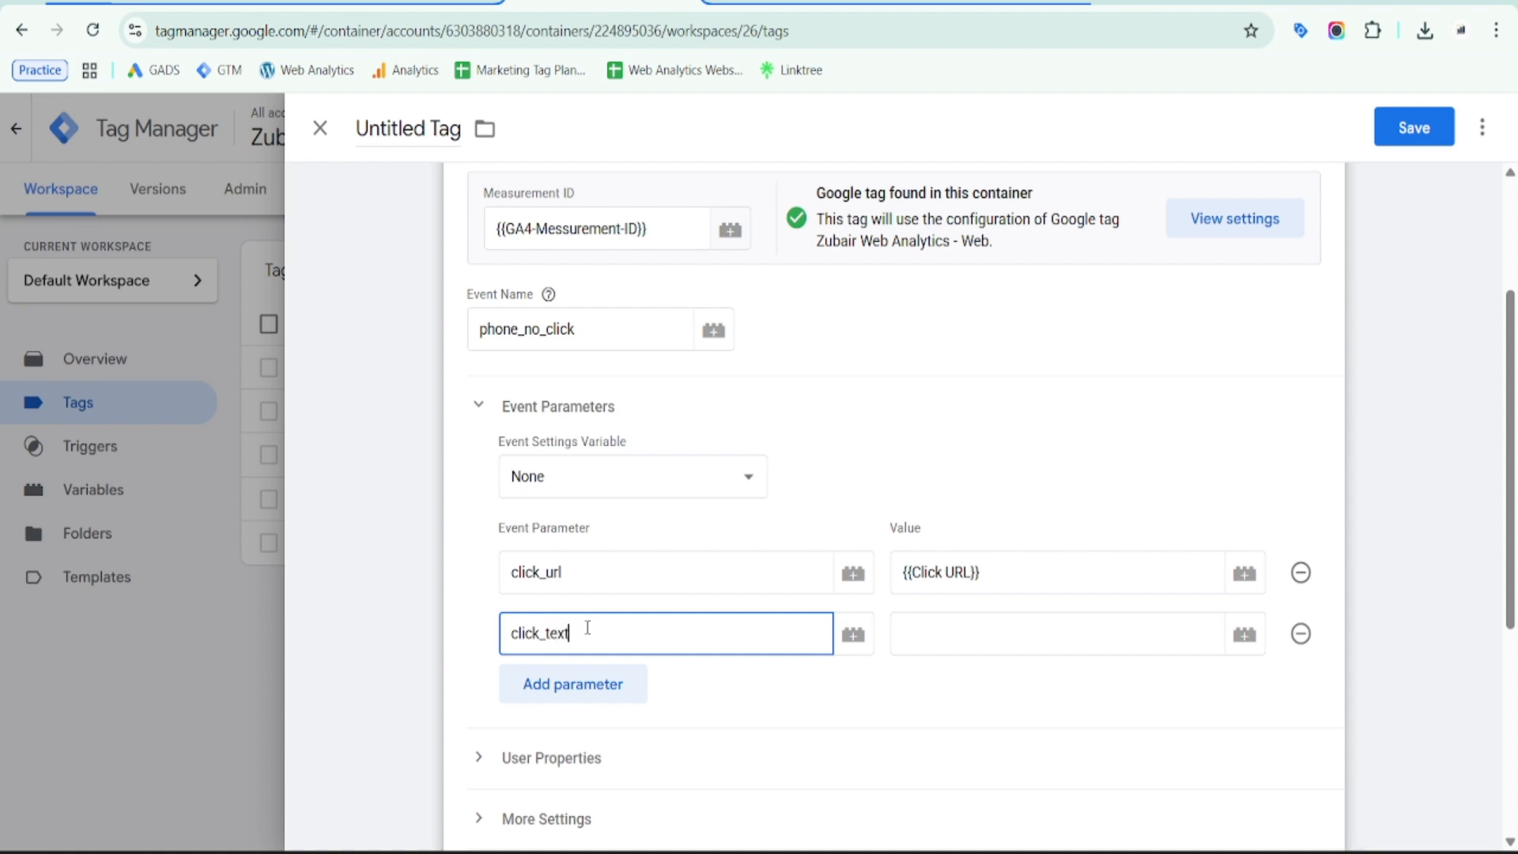
text(click_text)
click(1045, 646)
text({{)
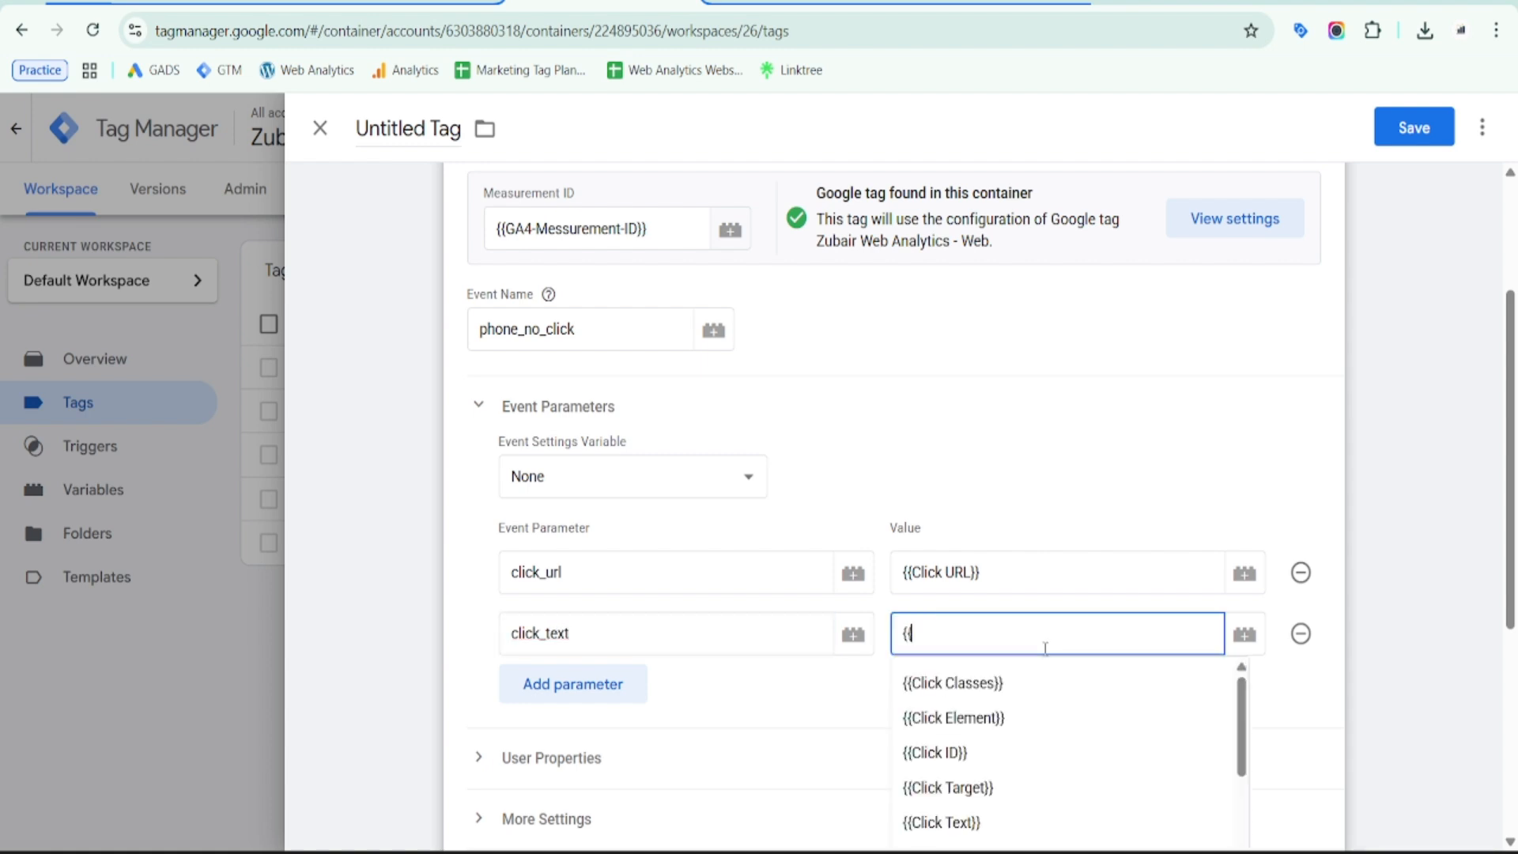
text(click)
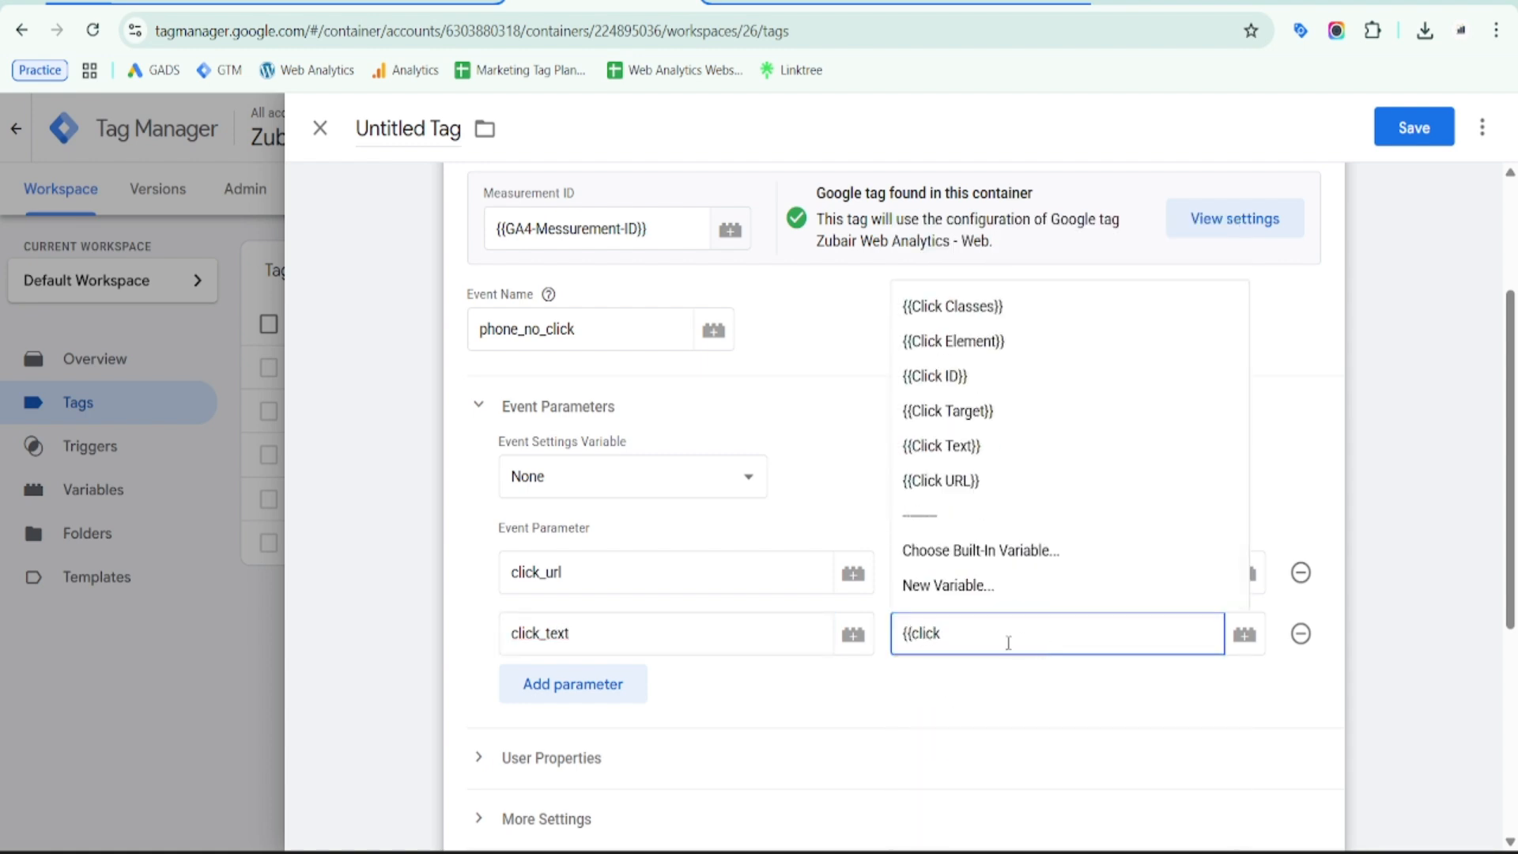
click(983, 465)
scroll(984, 465, down, 4)
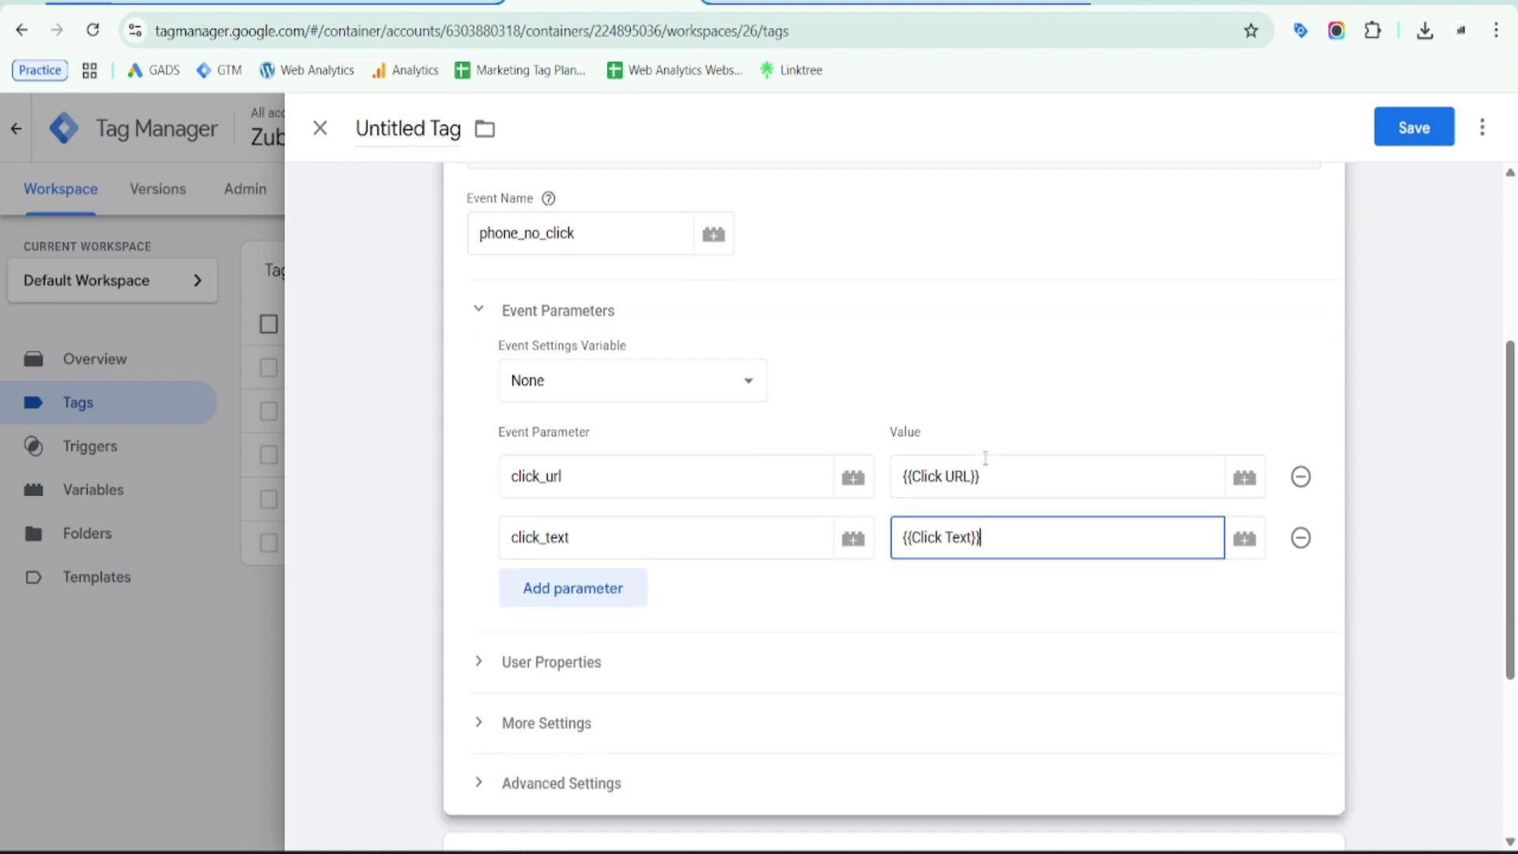
scroll(423, 369, up, 5)
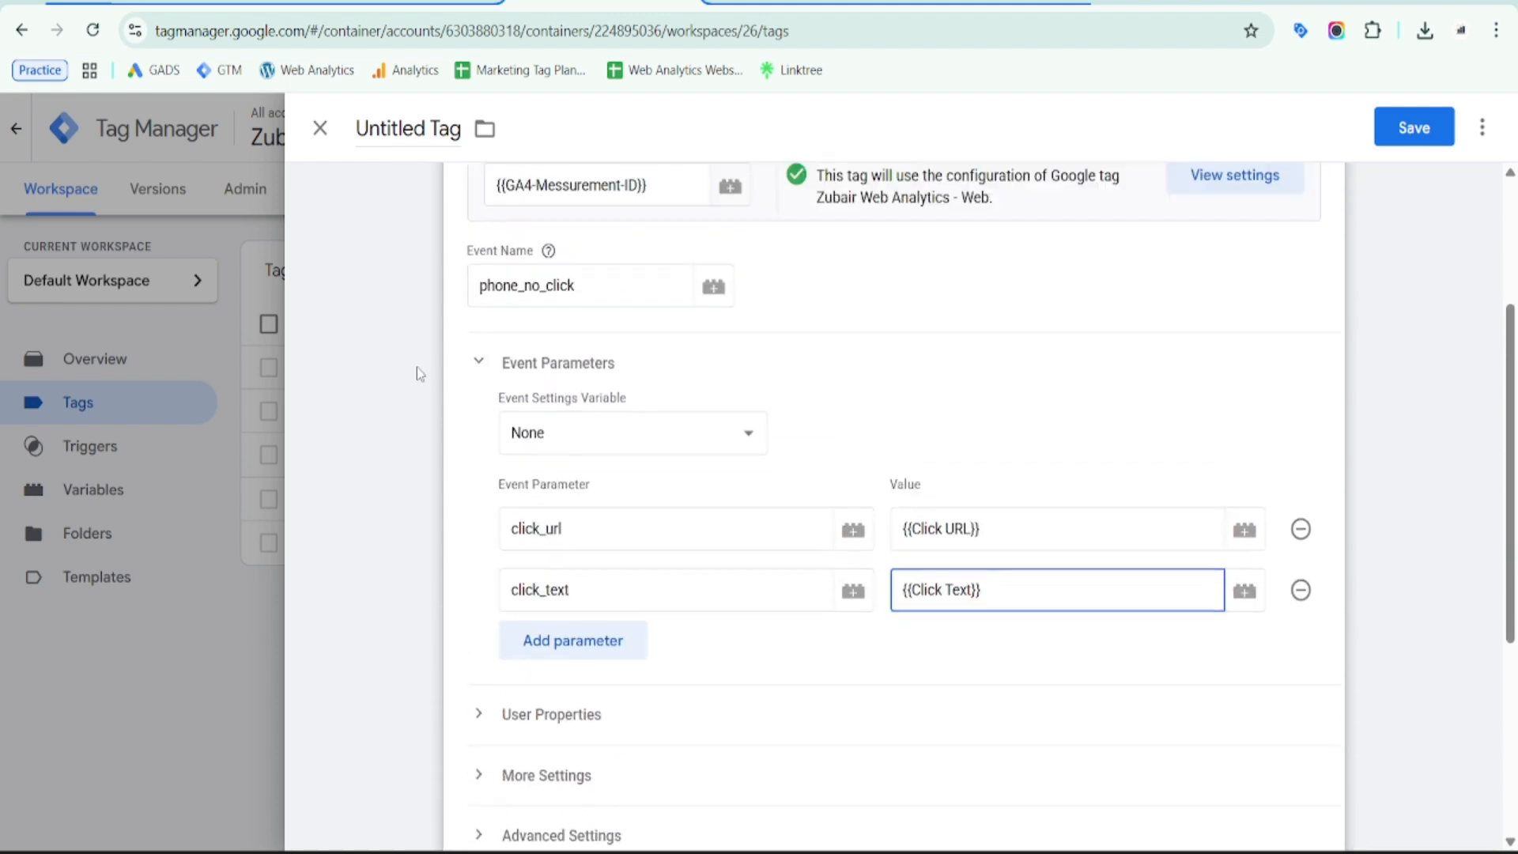
Finish editing the tag configuration and assign GA4 - Phone No - Click - Trigger as the firing trigger
click(420, 401)
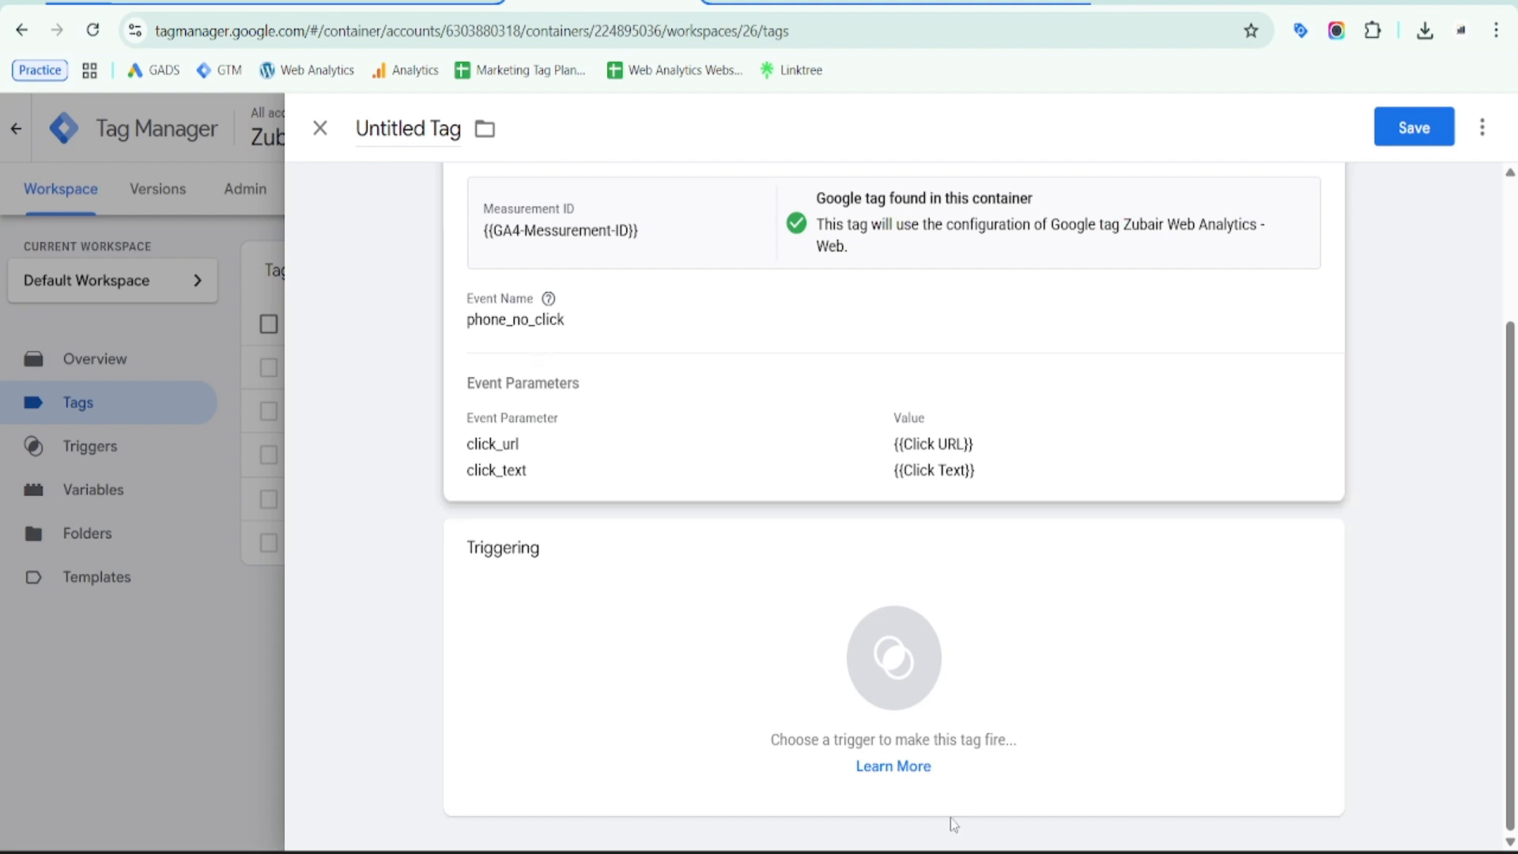
click(887, 668)
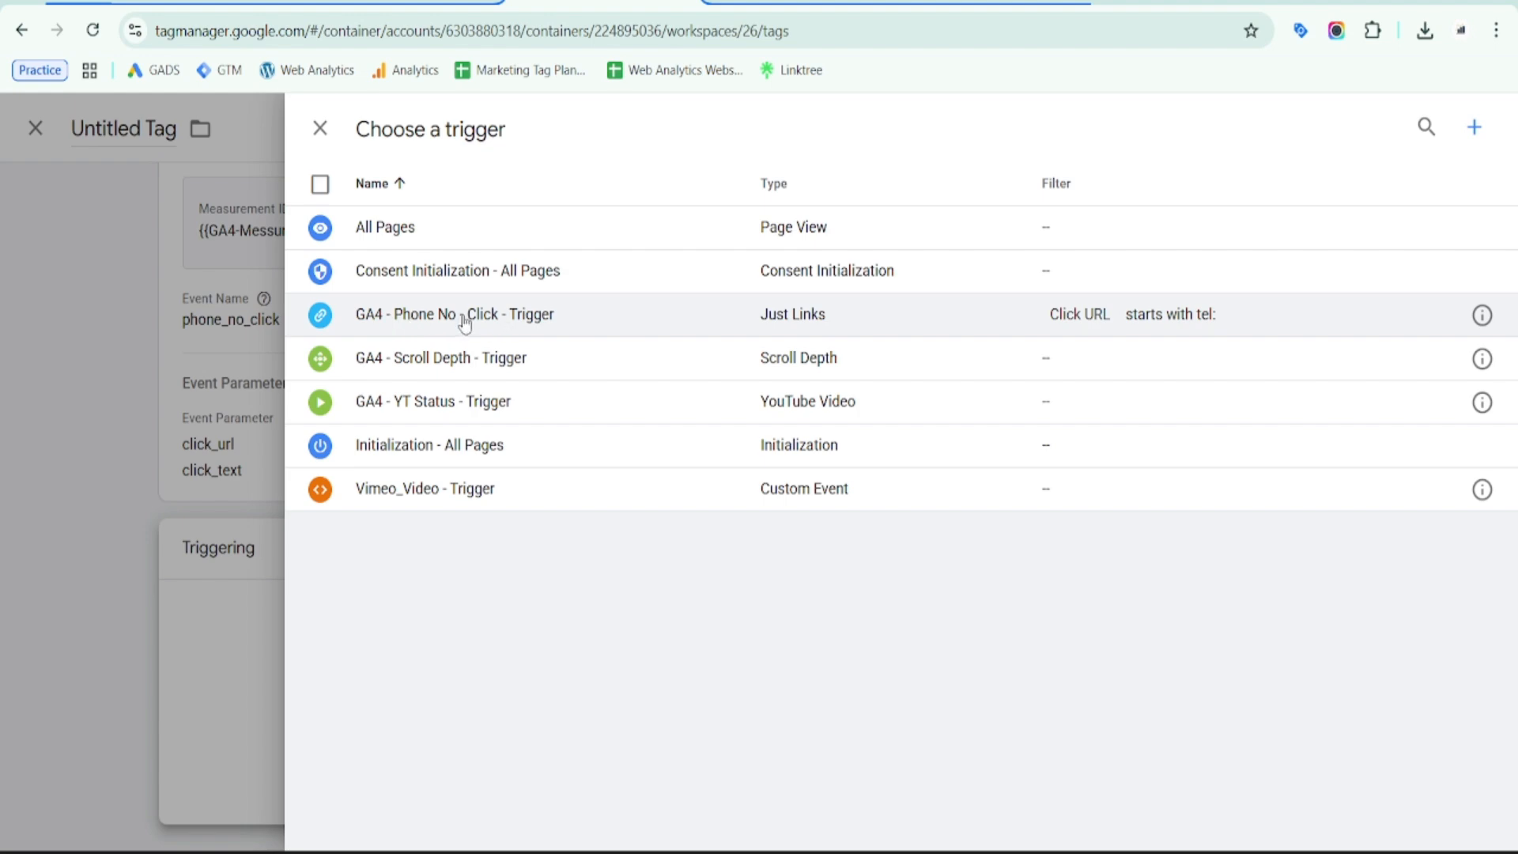
click(464, 324)
Name the tag "GA4 - Phone No - Click - Tag" and save it
drag(425, 130, 357, 139)
text(GA4)
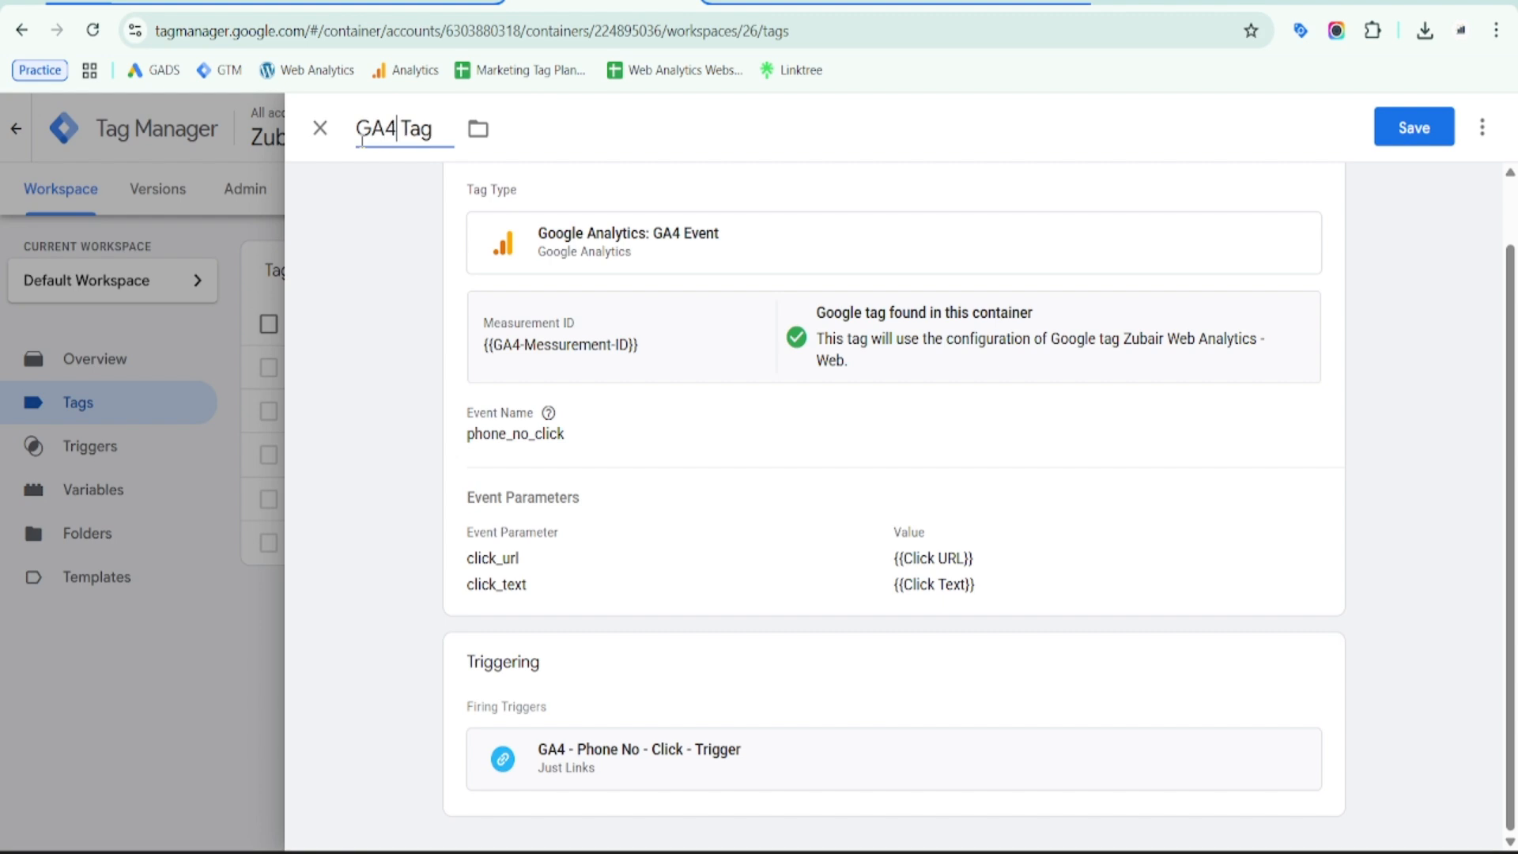
text( - P )
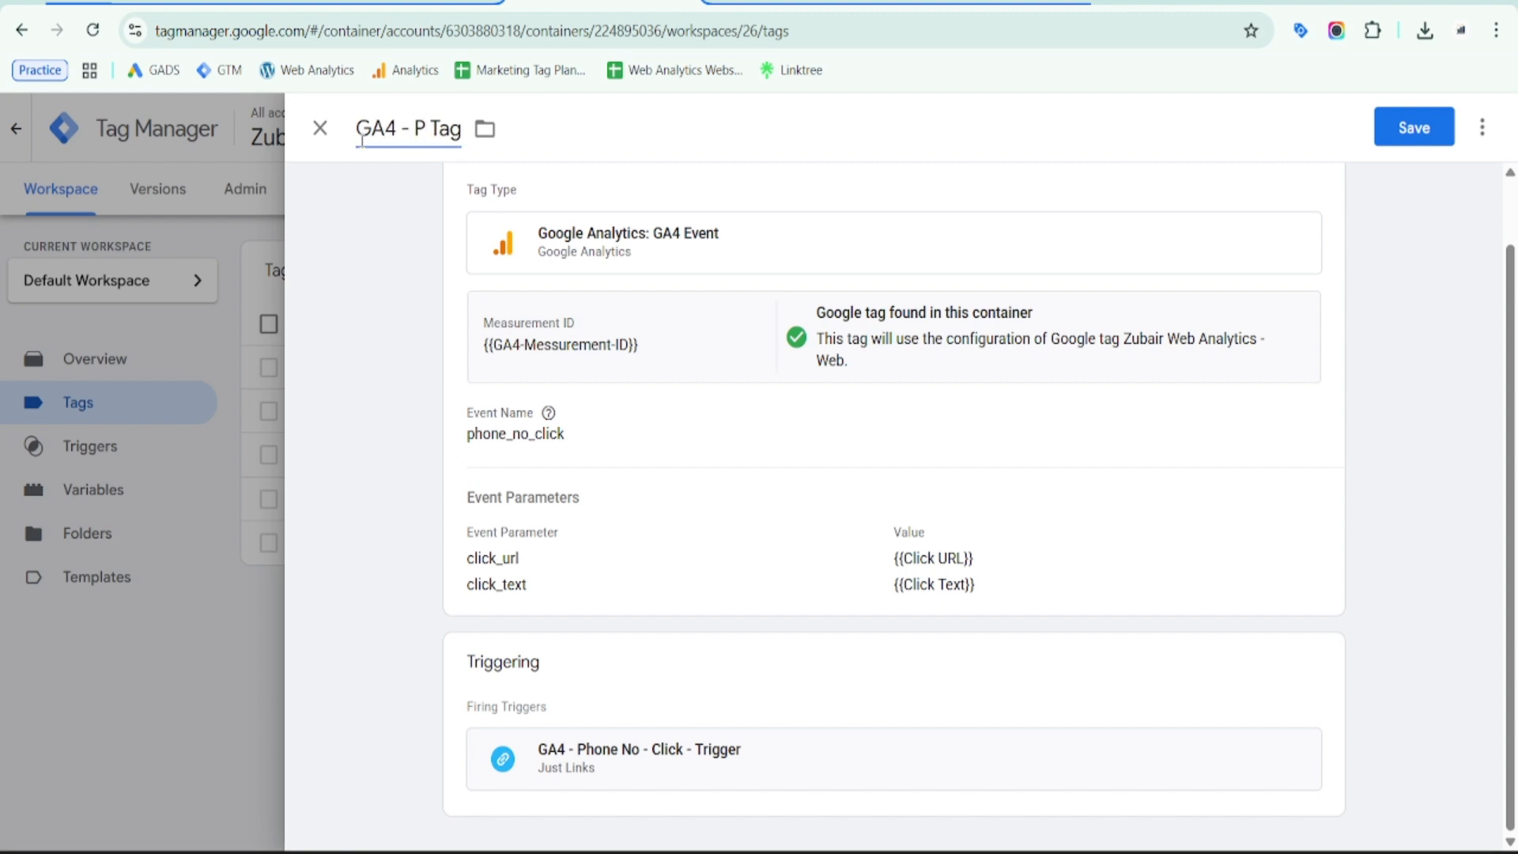
text(hone No -)
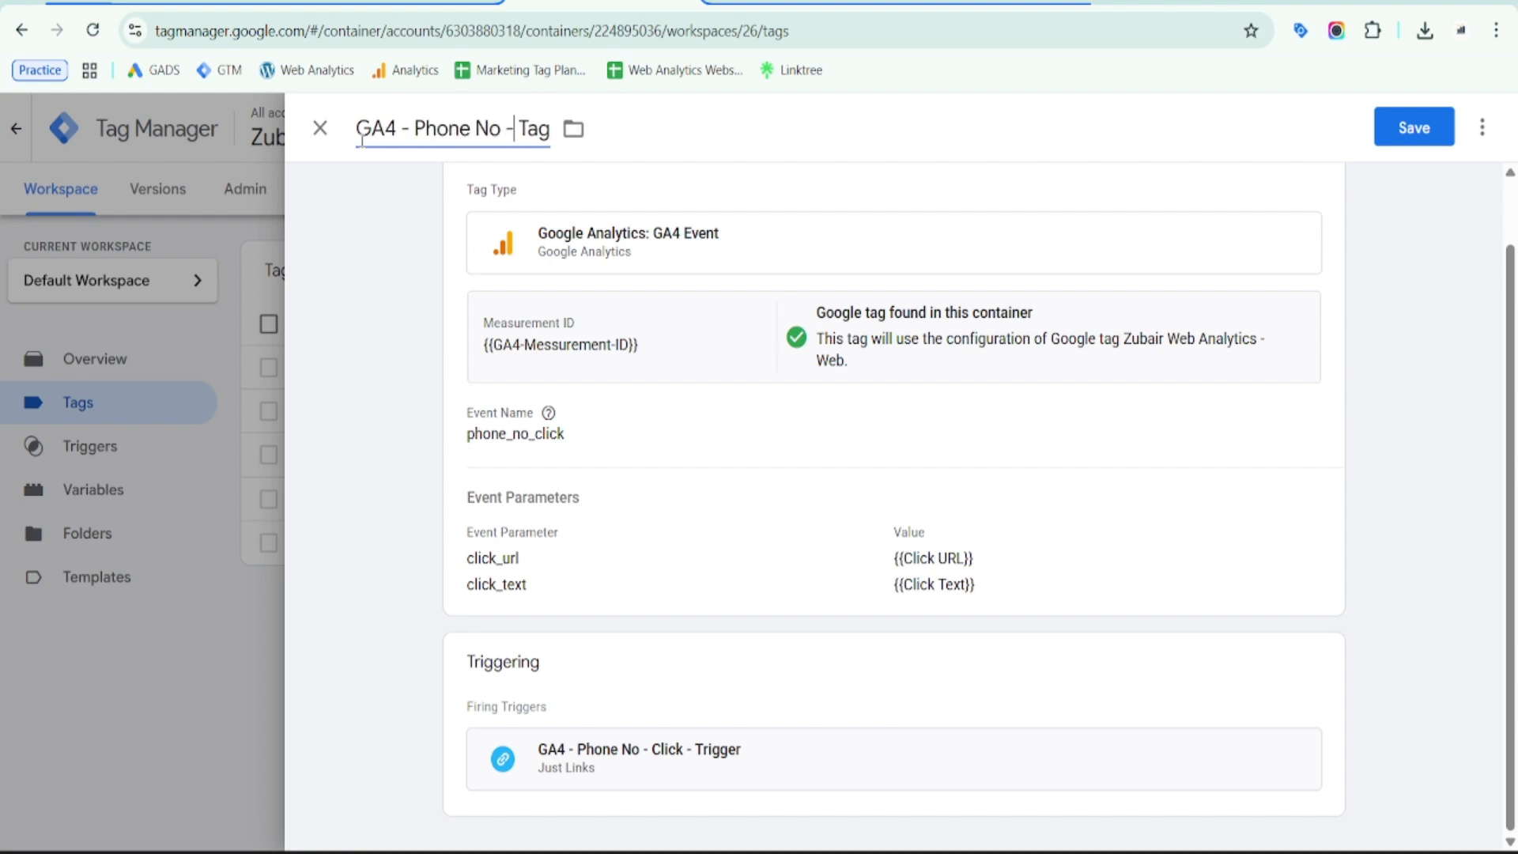
text( Click -)
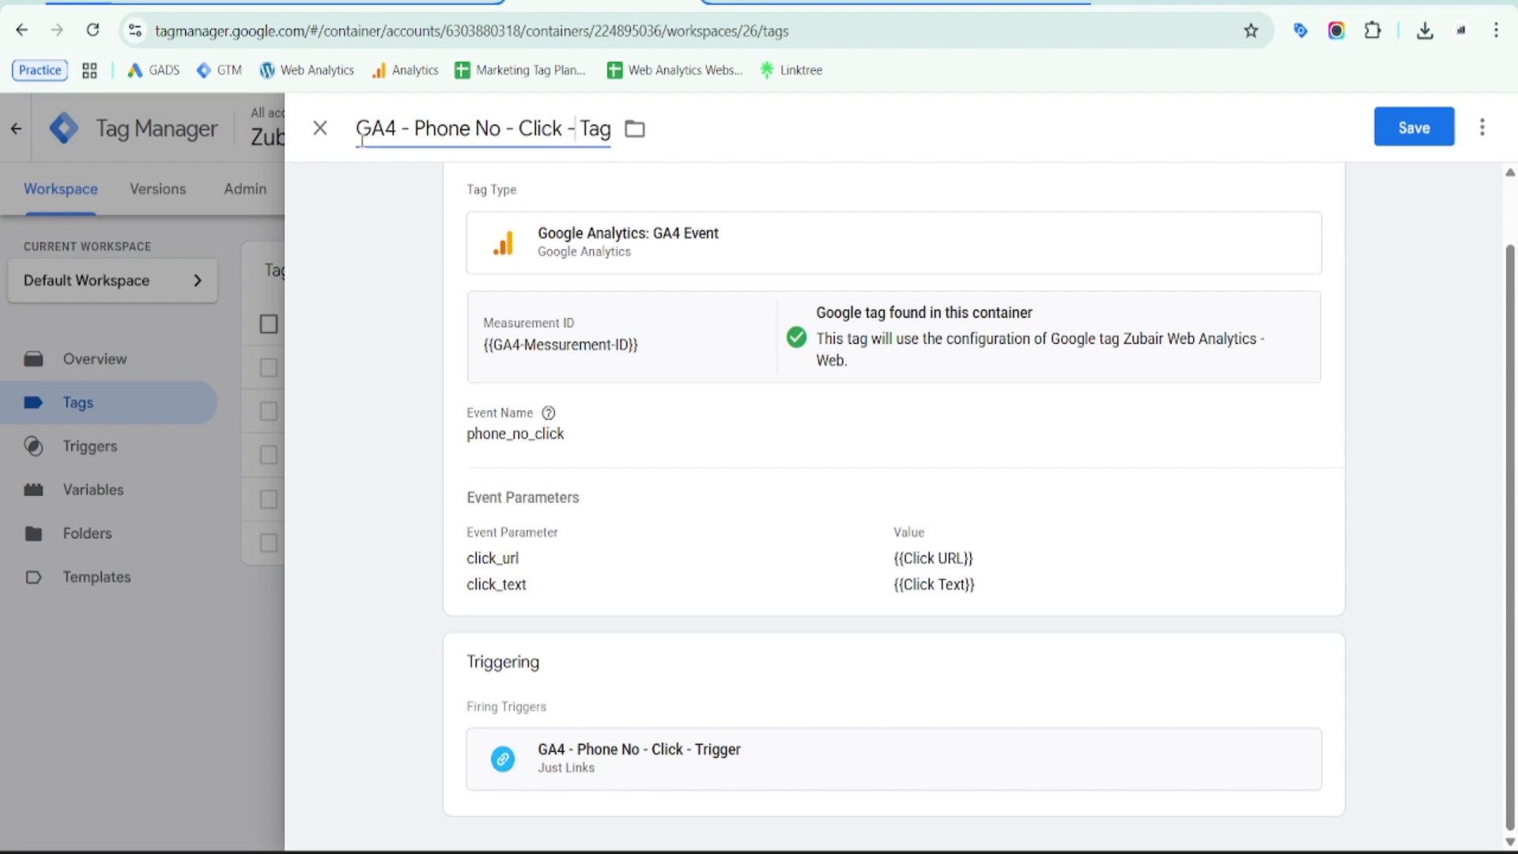
click(1437, 126)
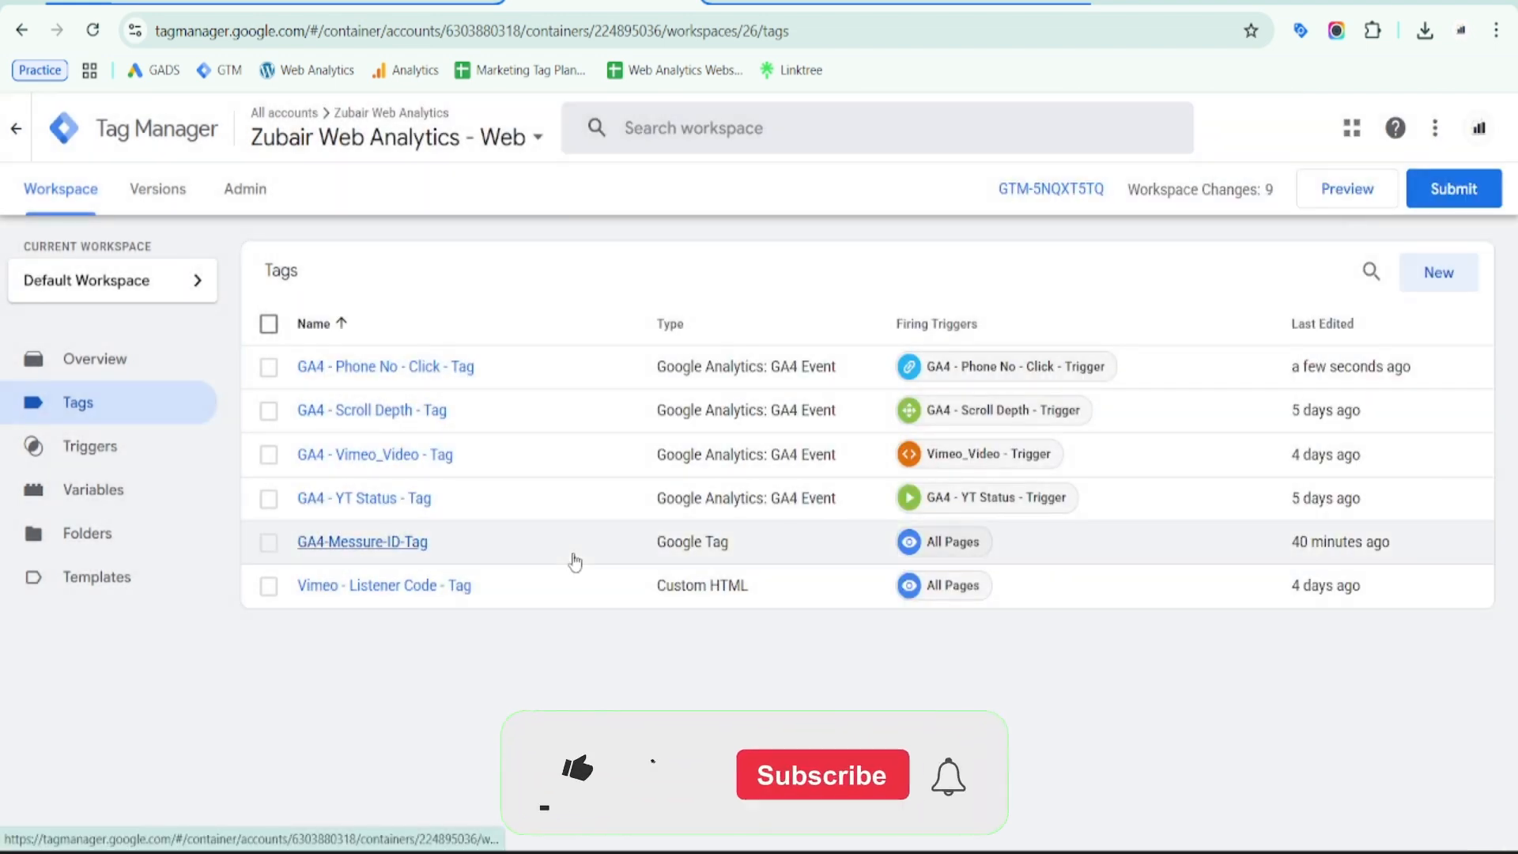
Review the saved GA4 - Phone No - Click - Tag configuration and the conditions of its firing trigger
click(82, 455)
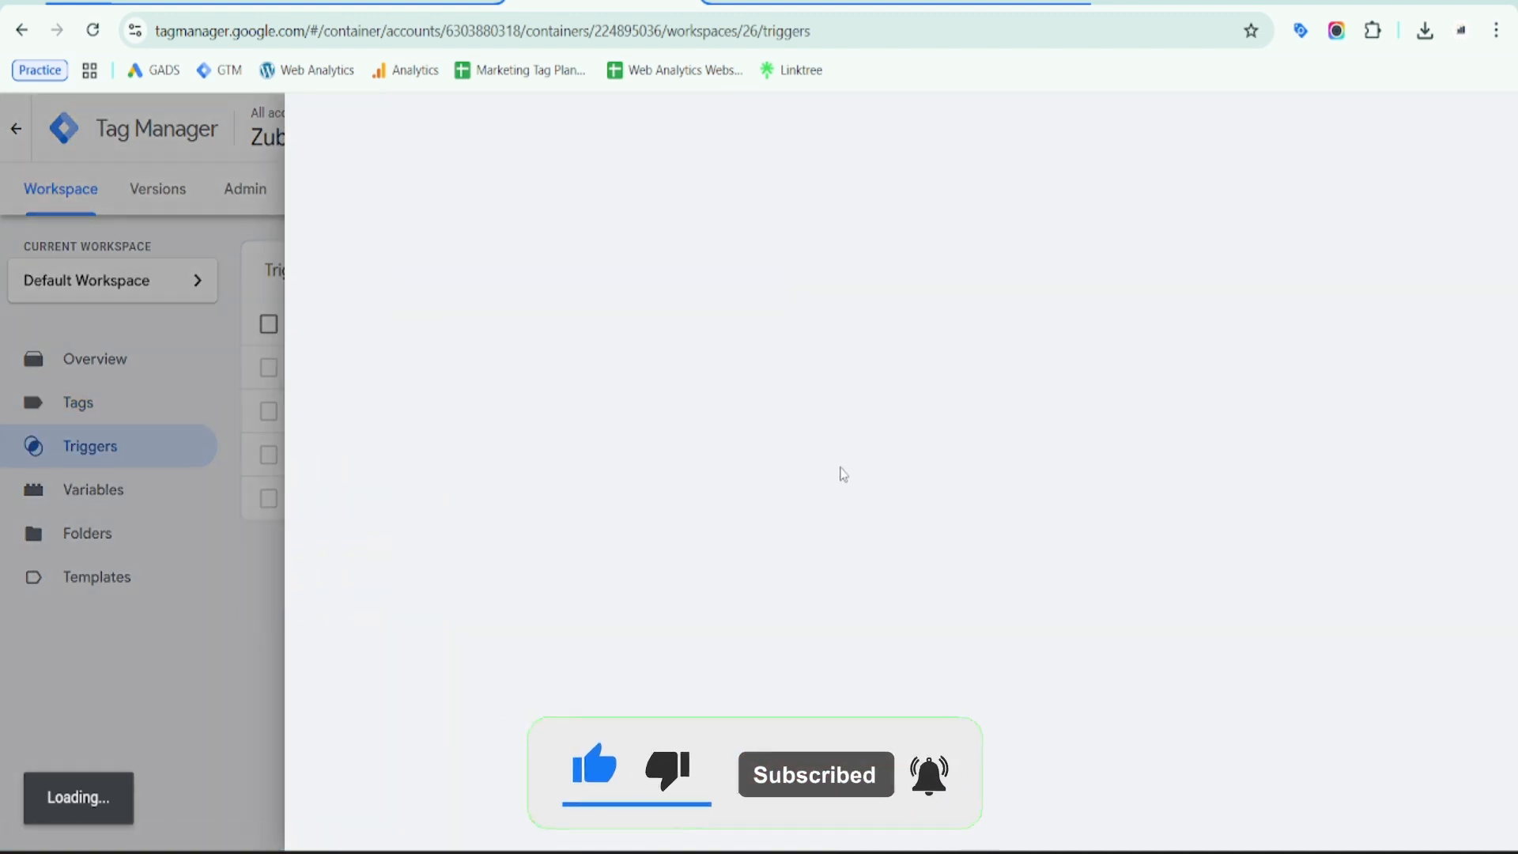
scroll(681, 561, down, 2)
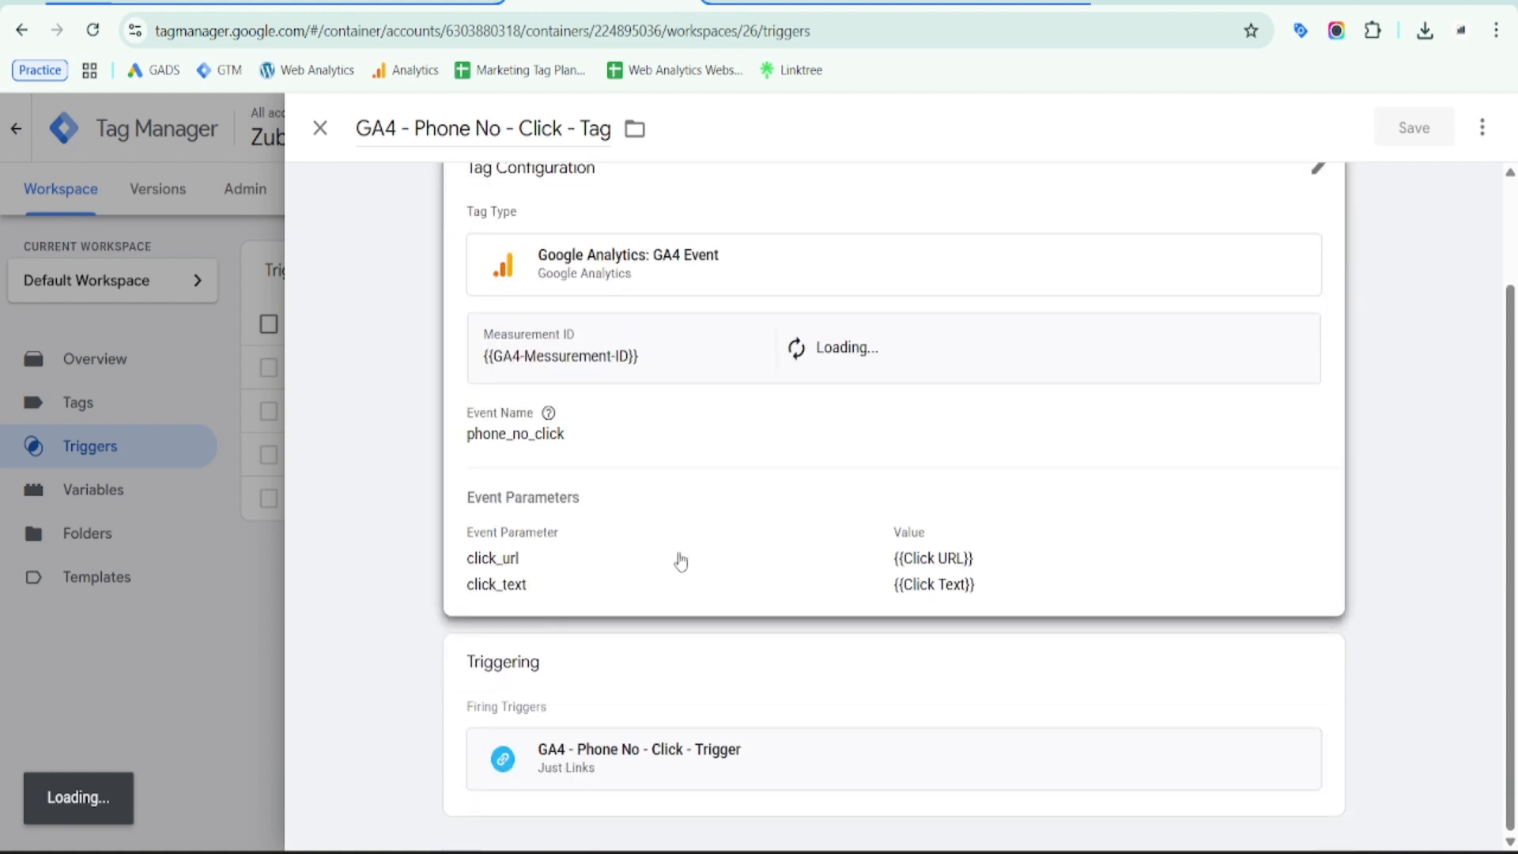
scroll(656, 720, down, 1)
click(806, 711)
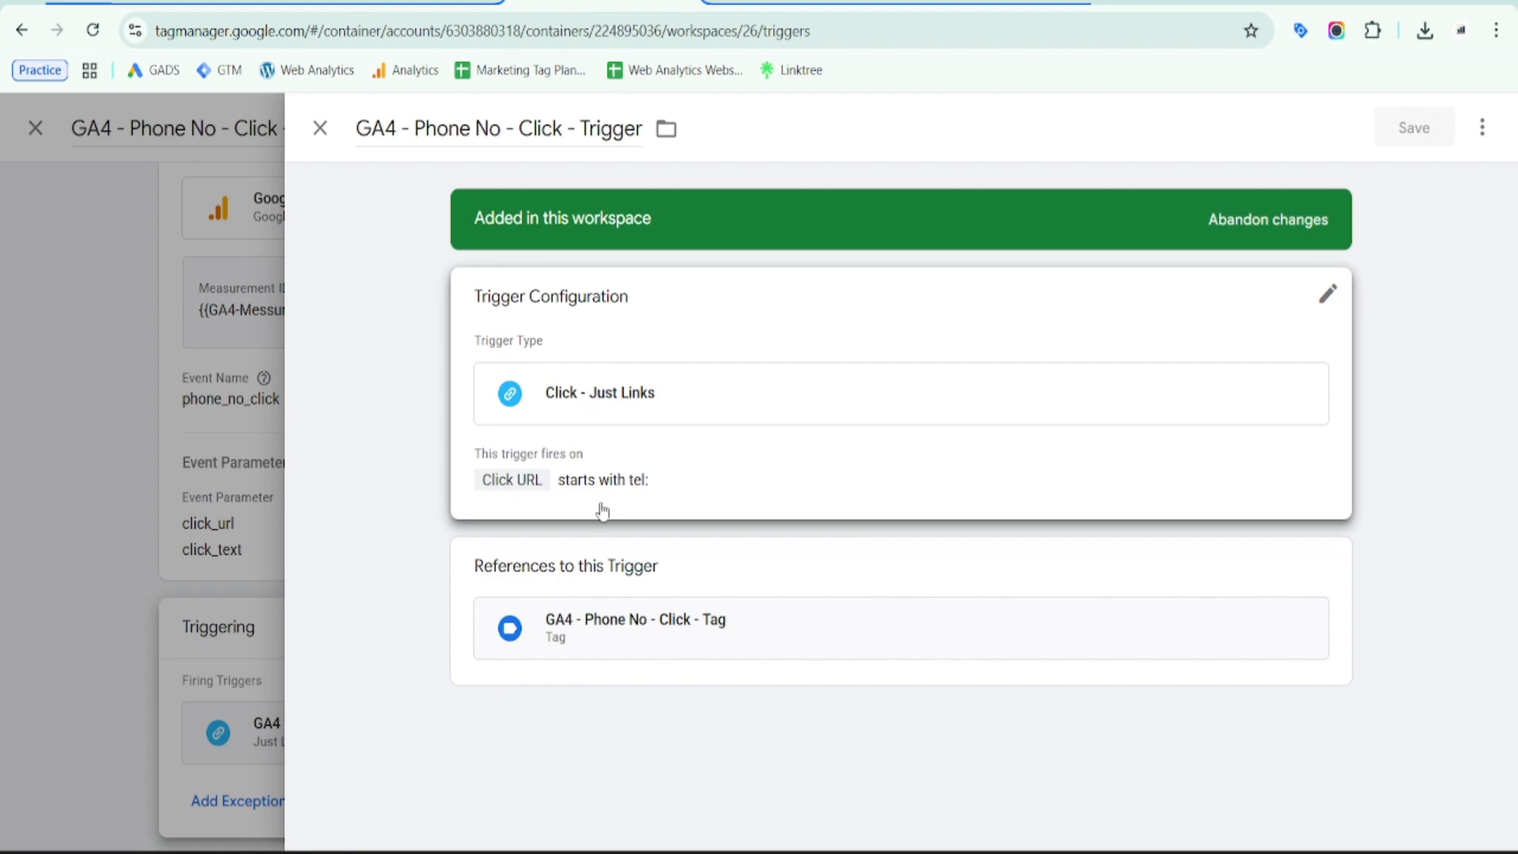
click(93, 415)
click(214, 664)
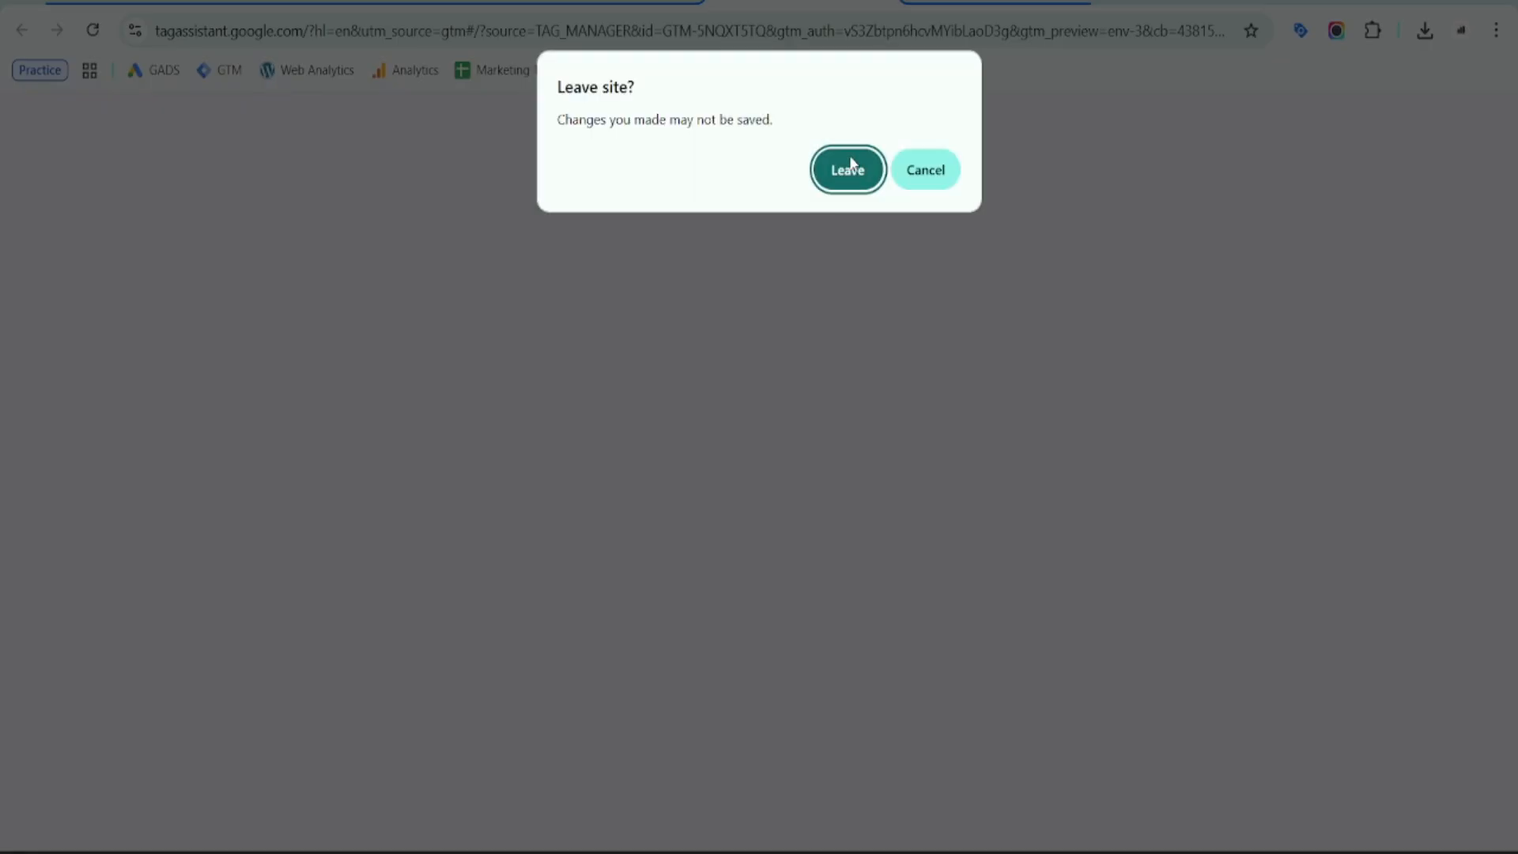
click(844, 166)
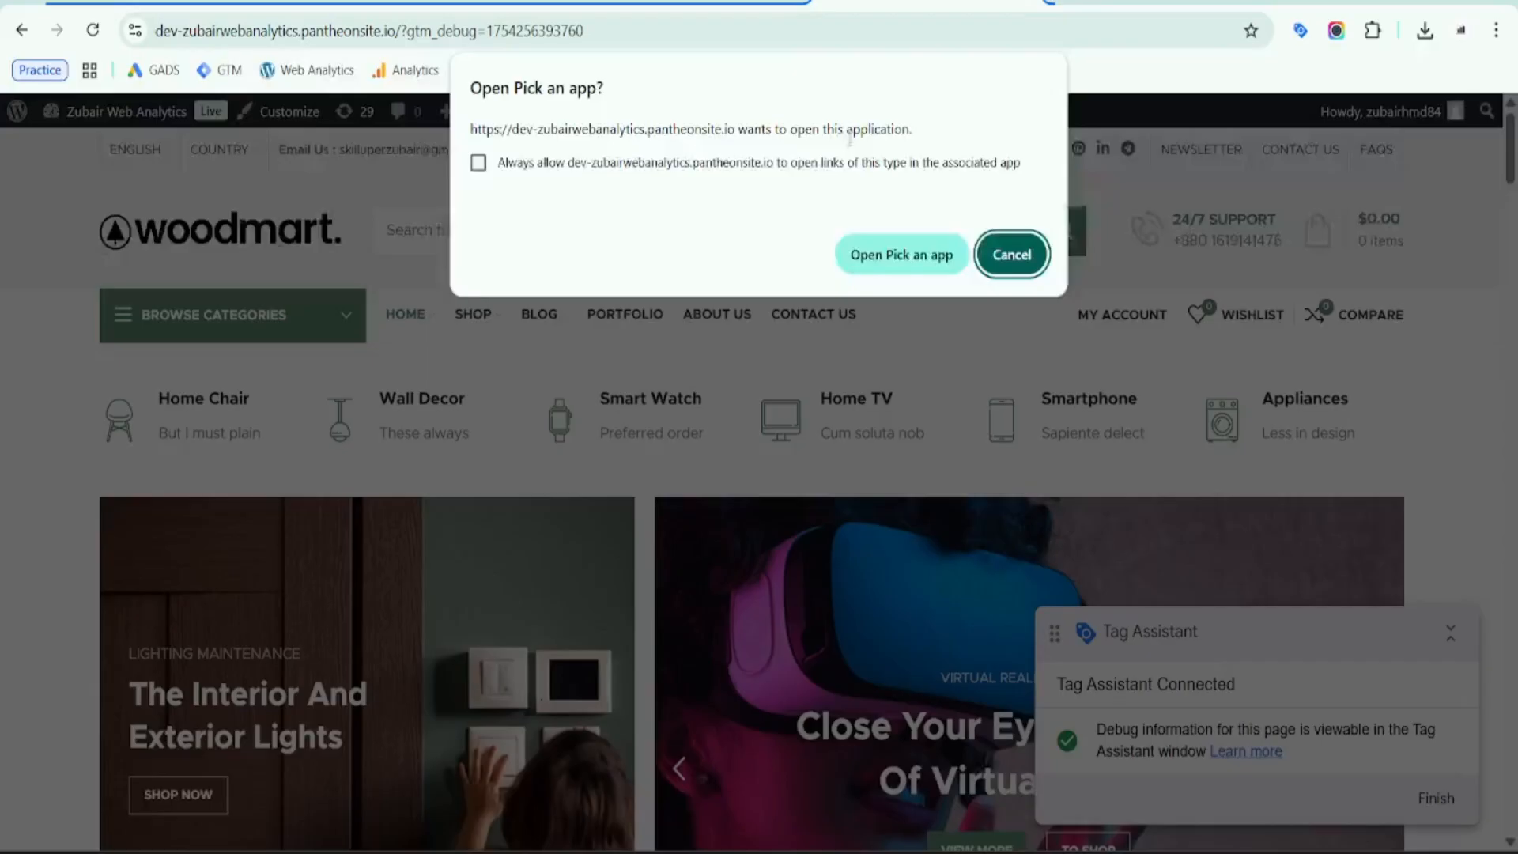
click(1023, 2)
click(823, 1)
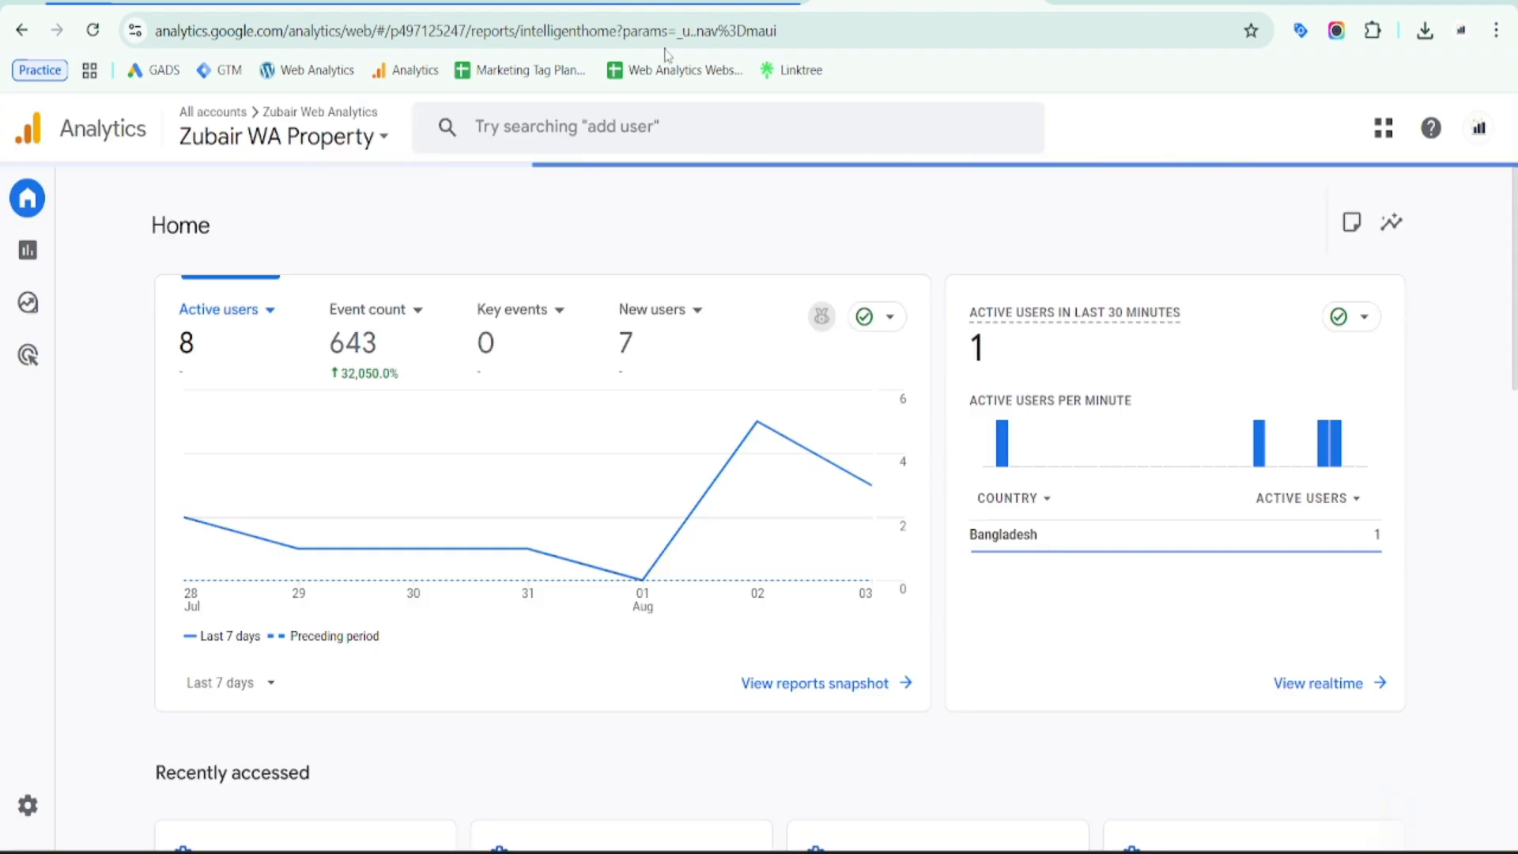
click(1023, 2)
click(1355, 192)
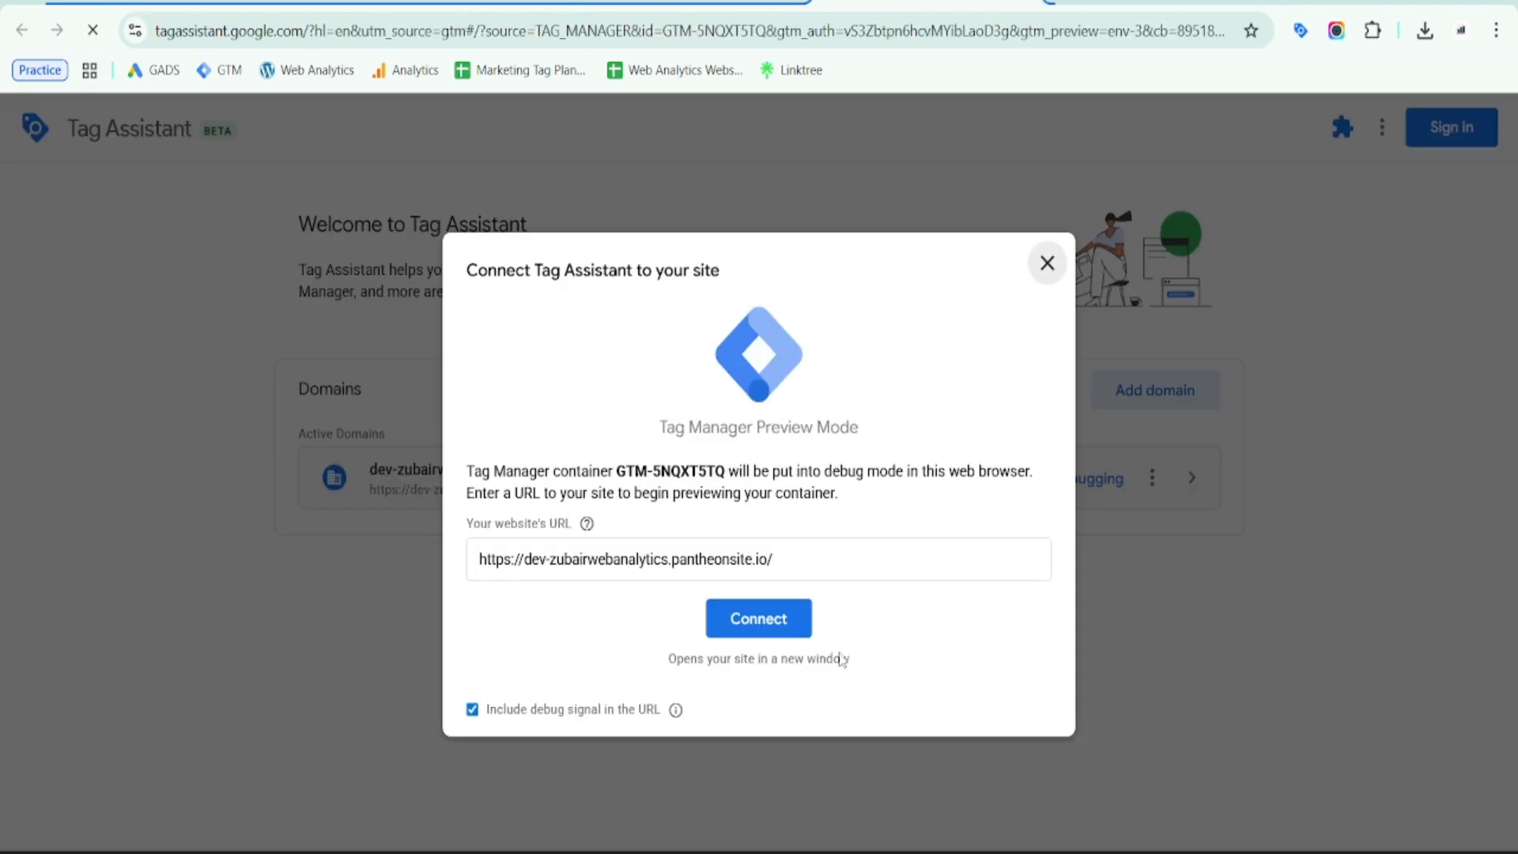
click(767, 618)
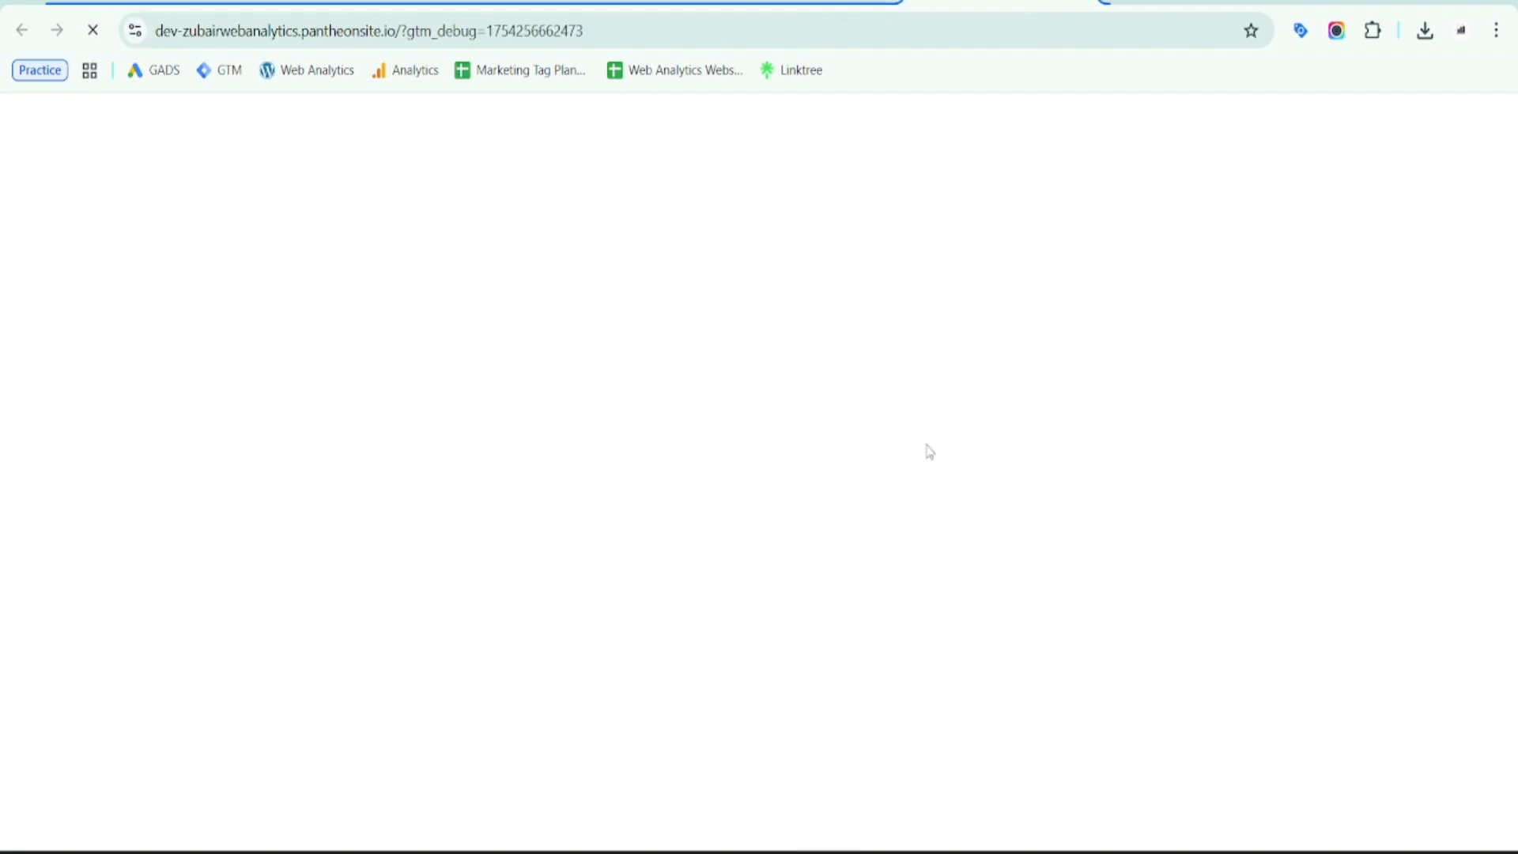
scroll(929, 450, down, 5)
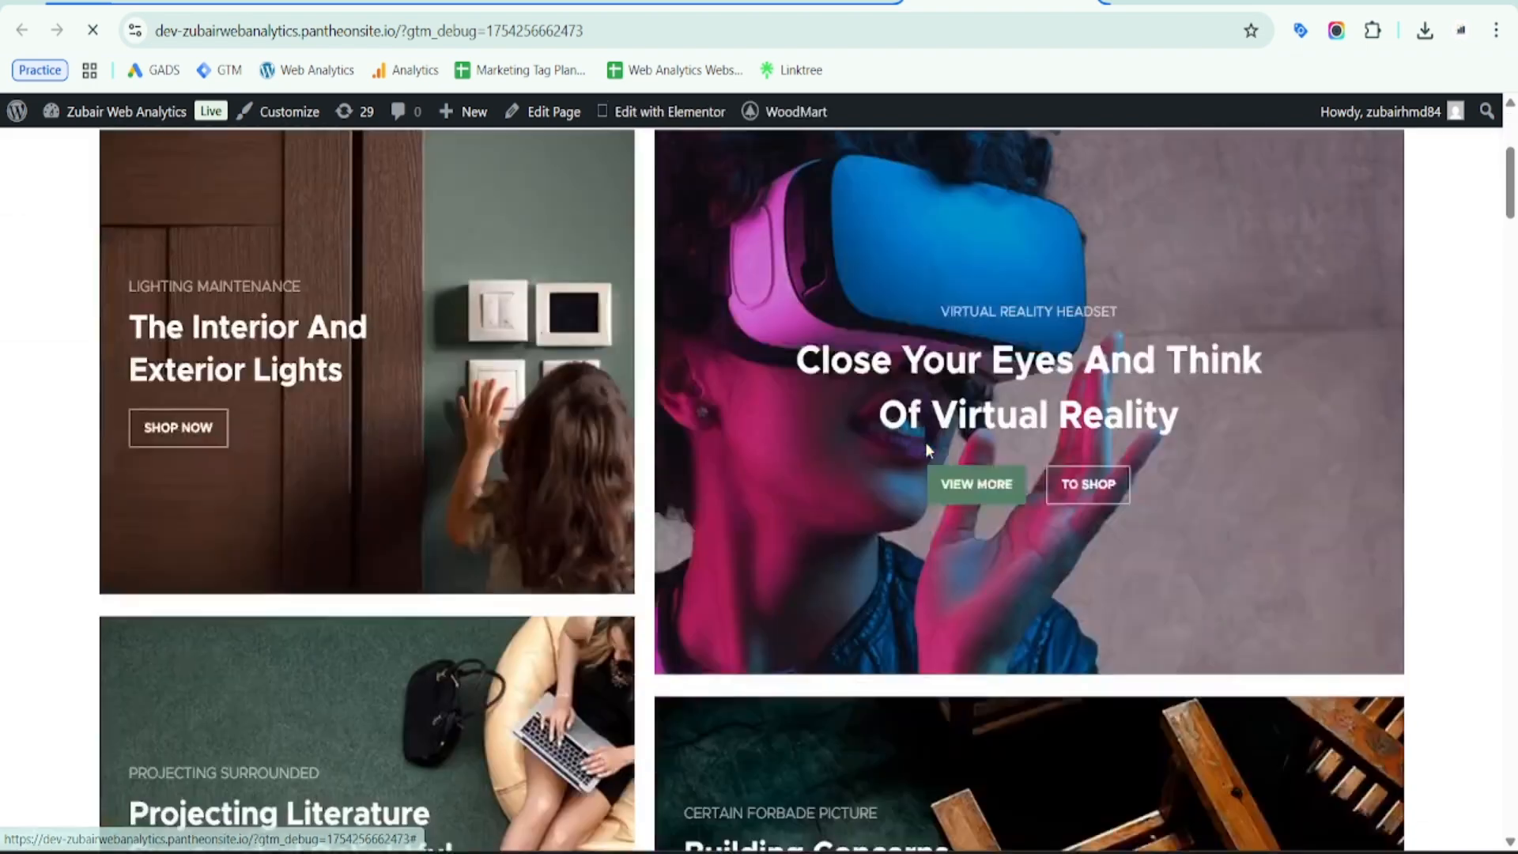
scroll(927, 450, down, 10)
scroll(928, 439, up, 12)
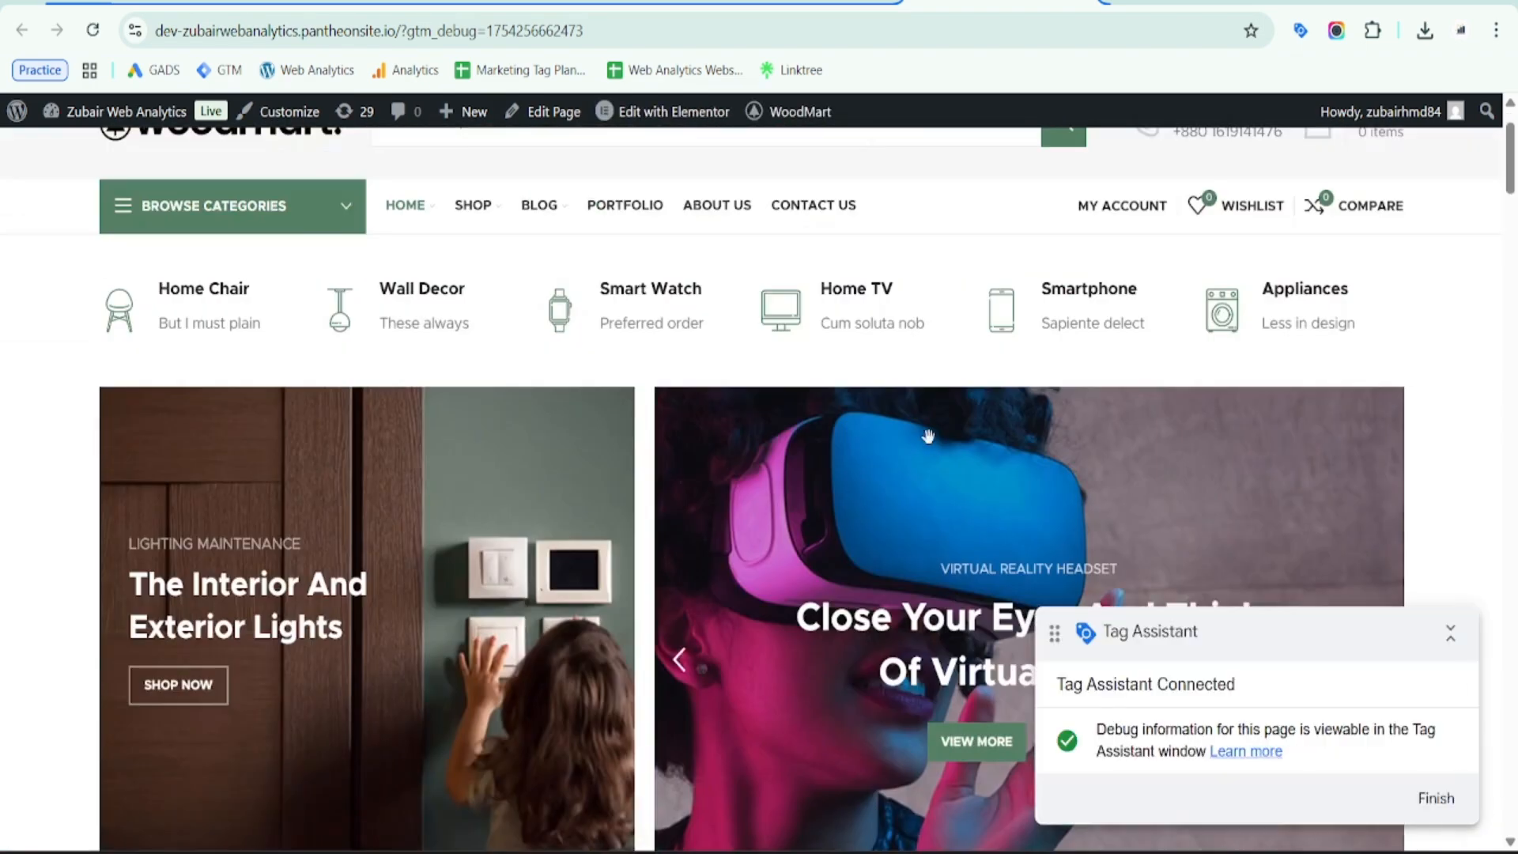
Switch to Google Analytics and open DebugView from the property's admin settings
click(1194, 2)
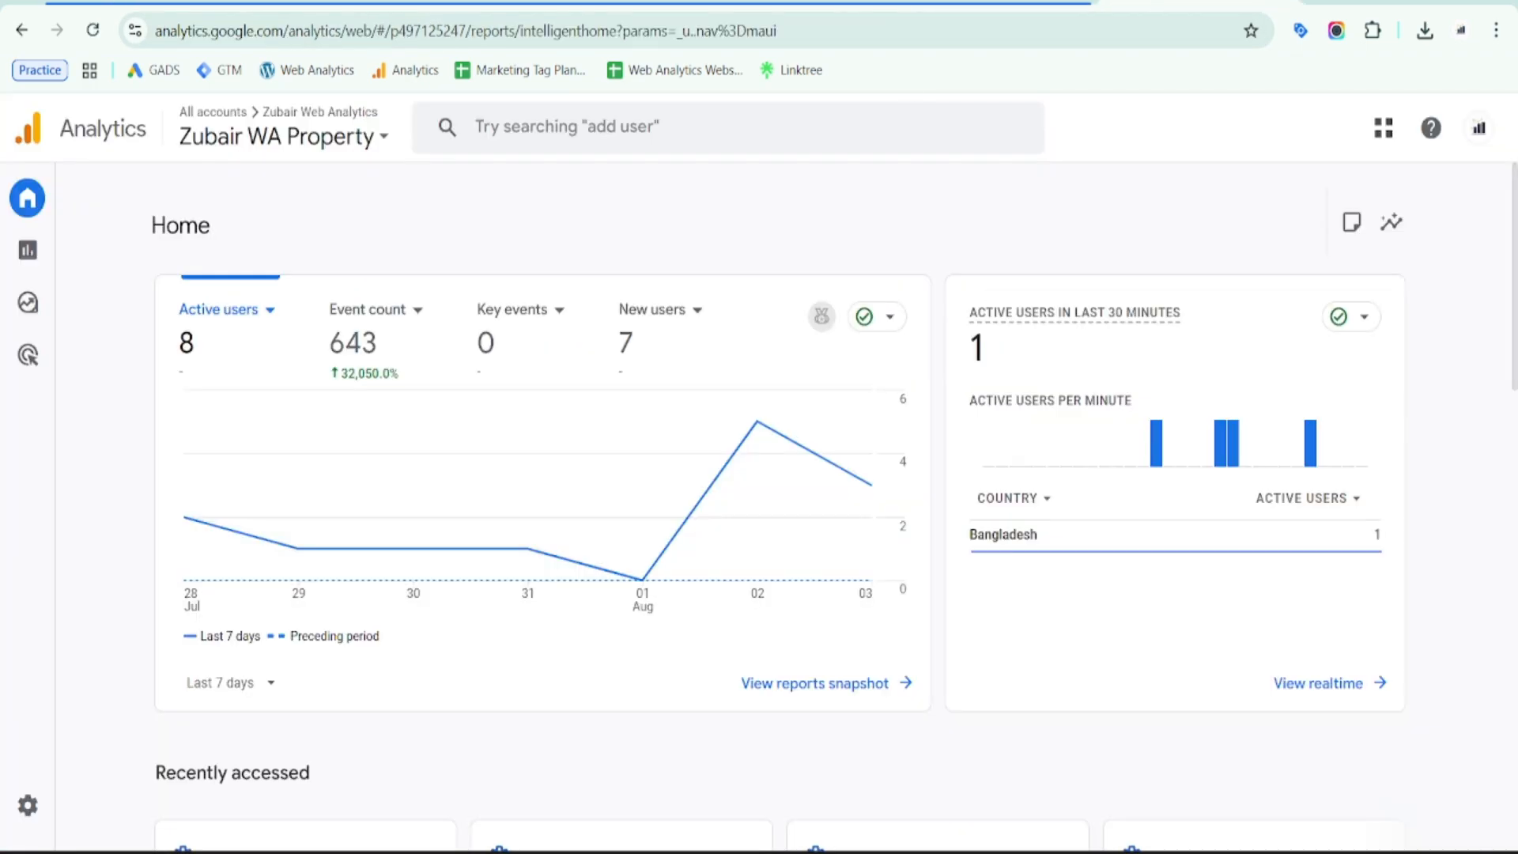
click(49, 819)
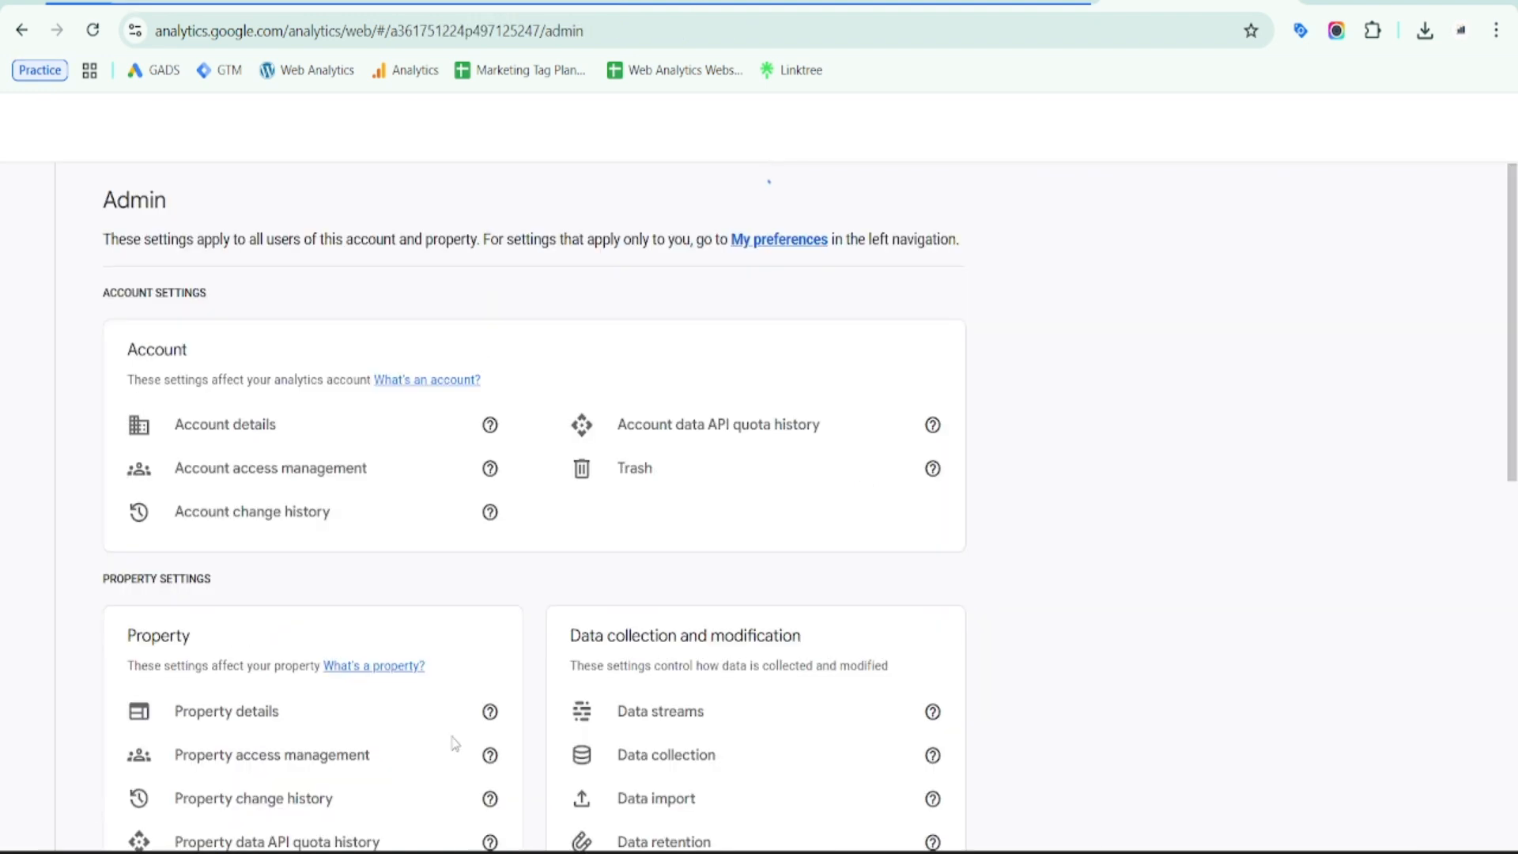
scroll(484, 649, down, 7)
scroll(355, 656, down, 3)
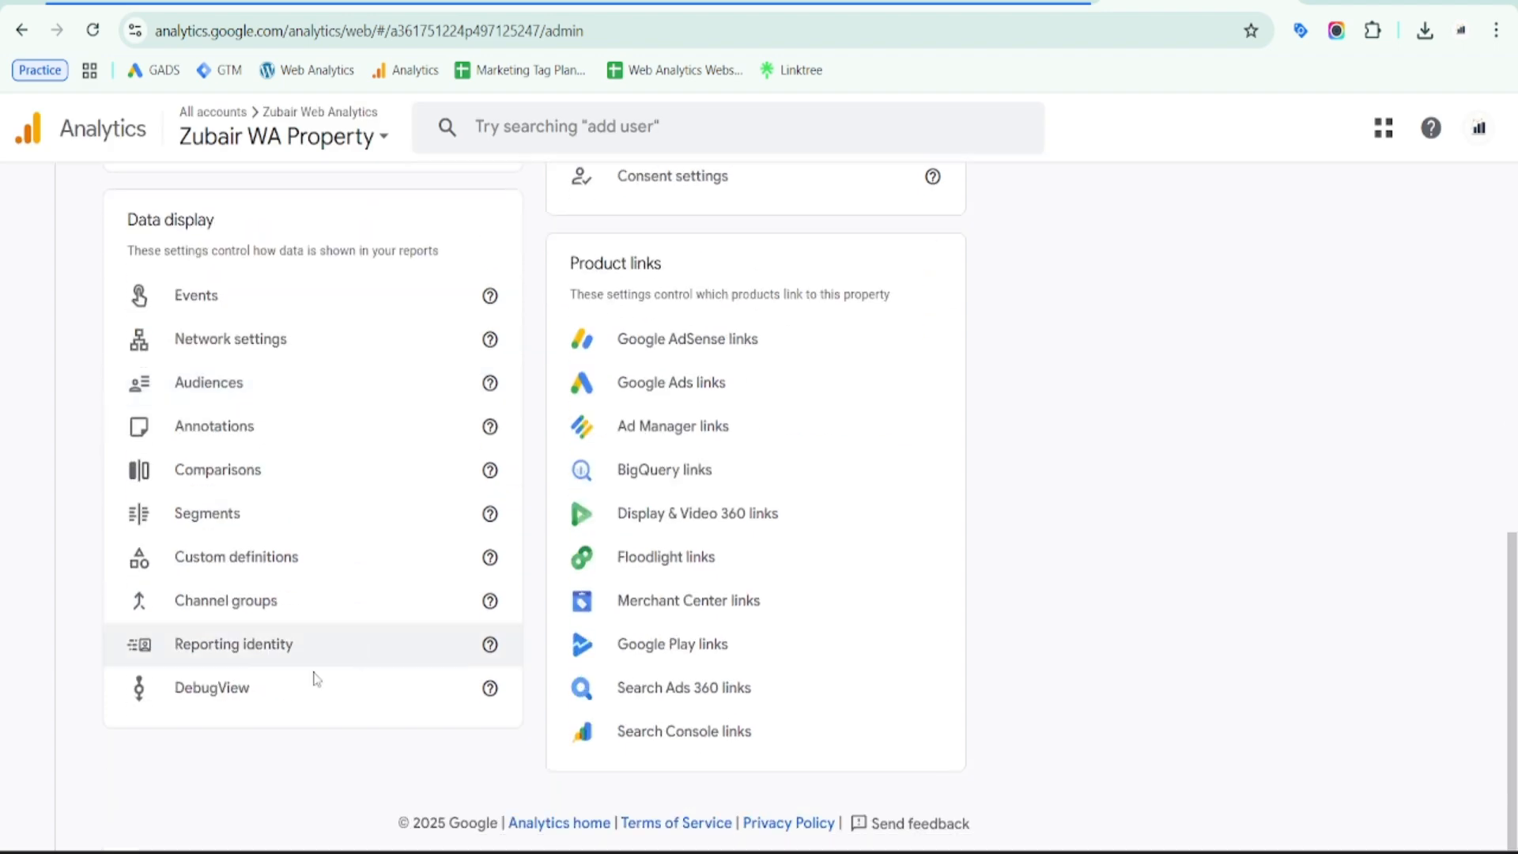
click(242, 689)
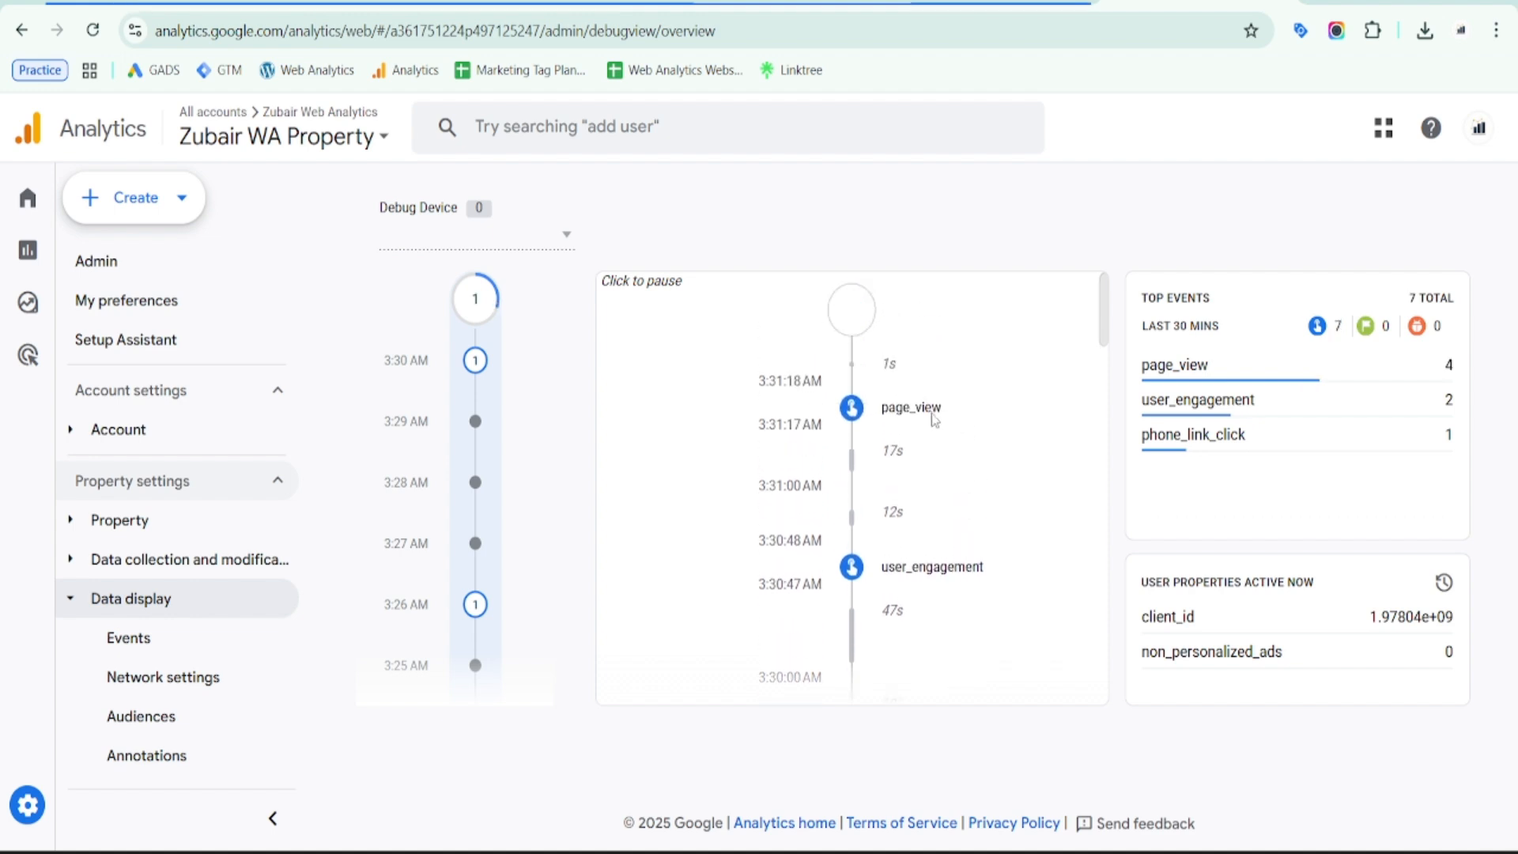
Inspect the page_title parameter of the latest page_view event in DebugView
click(919, 413)
scroll(822, 673, down, 2)
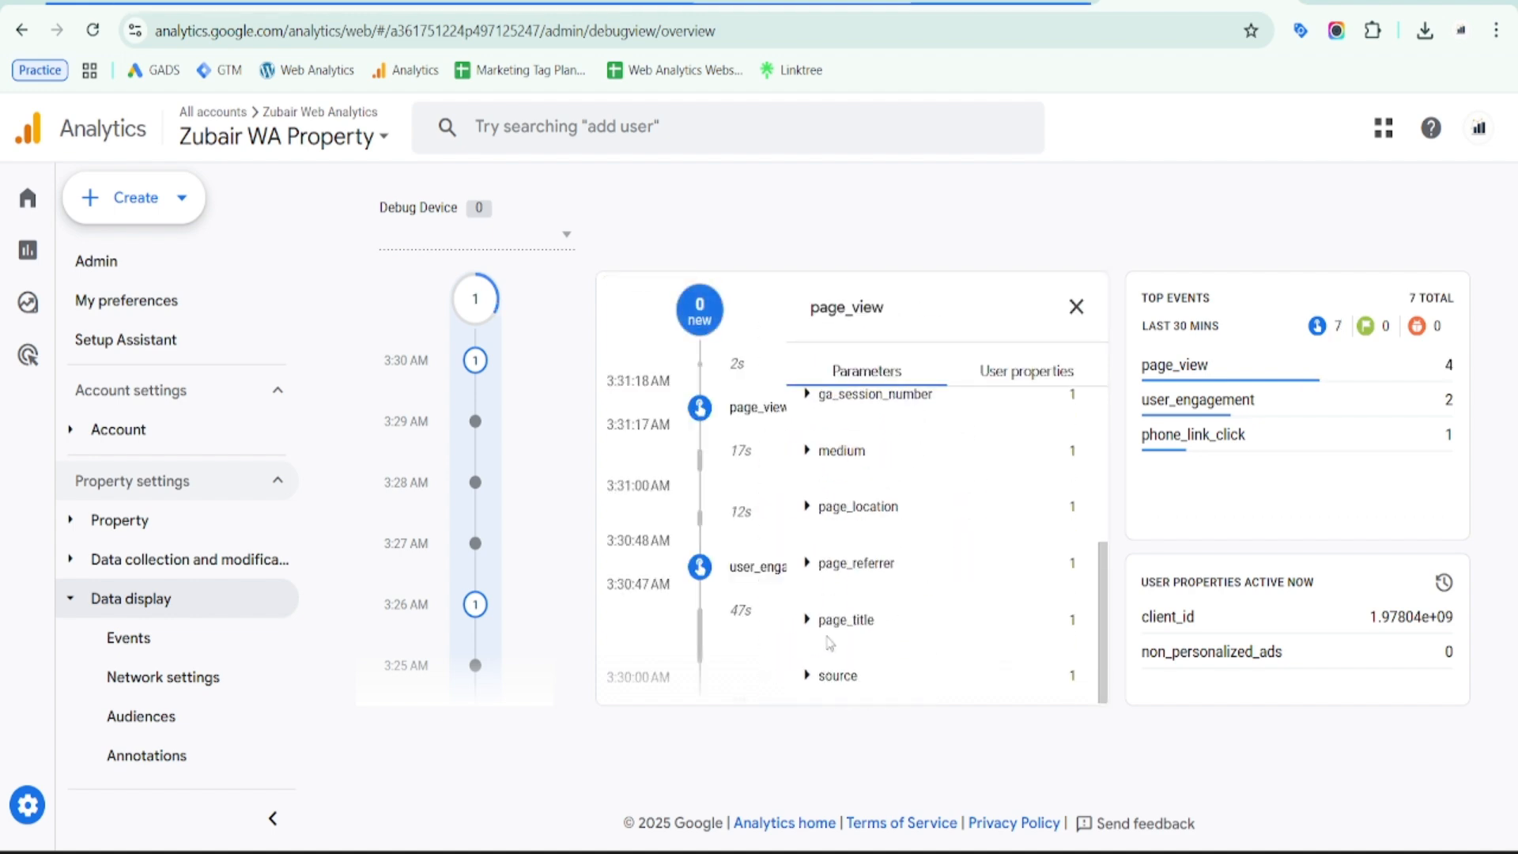
click(808, 620)
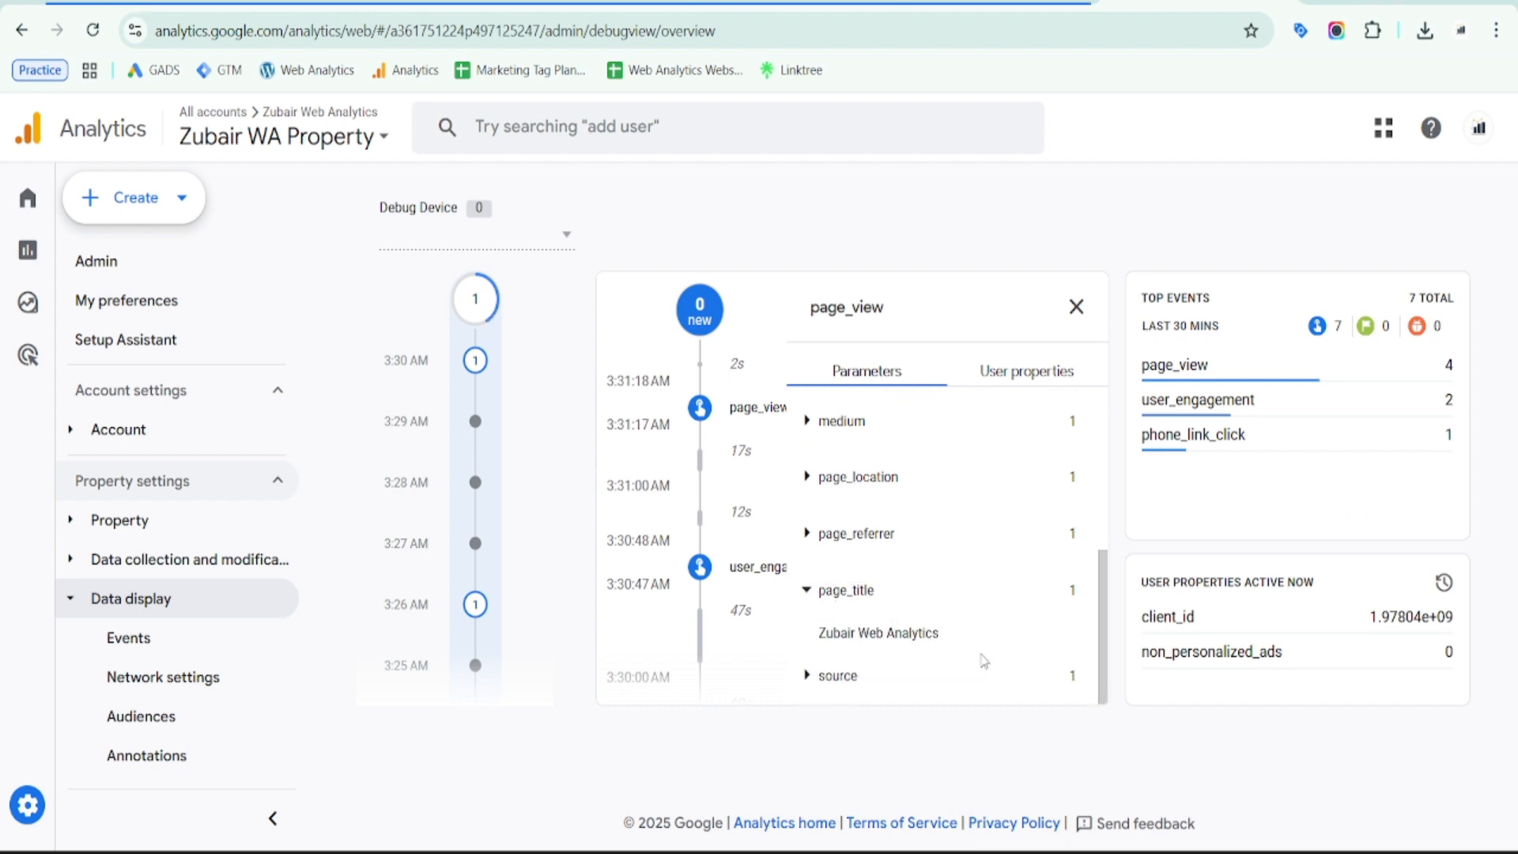
Open the website's Contact Us page and continue into the connected Tag Assistant session to view its tag summary
click(1010, 2)
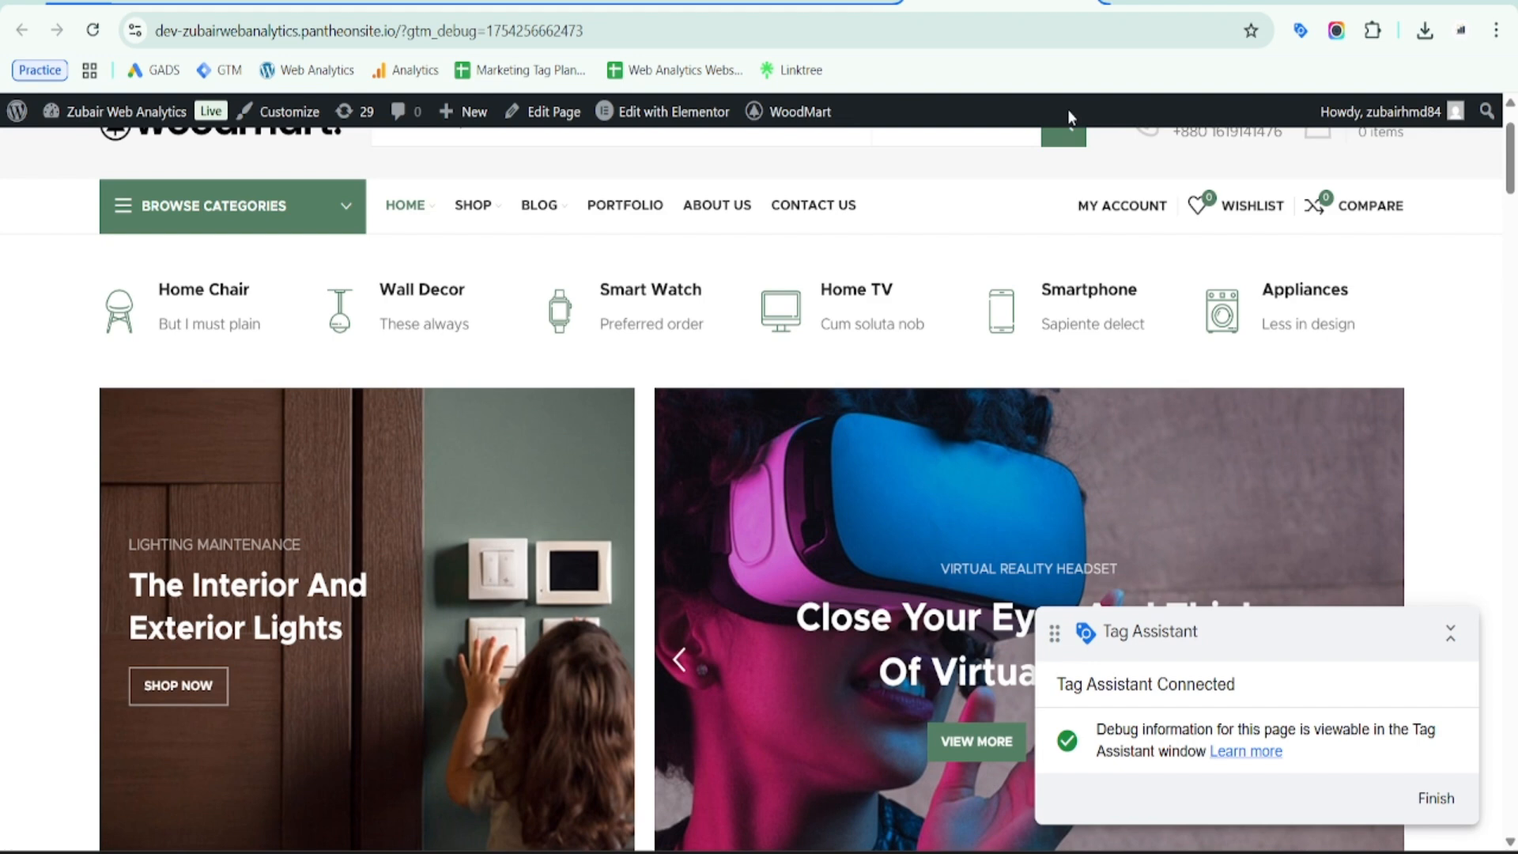
click(803, 212)
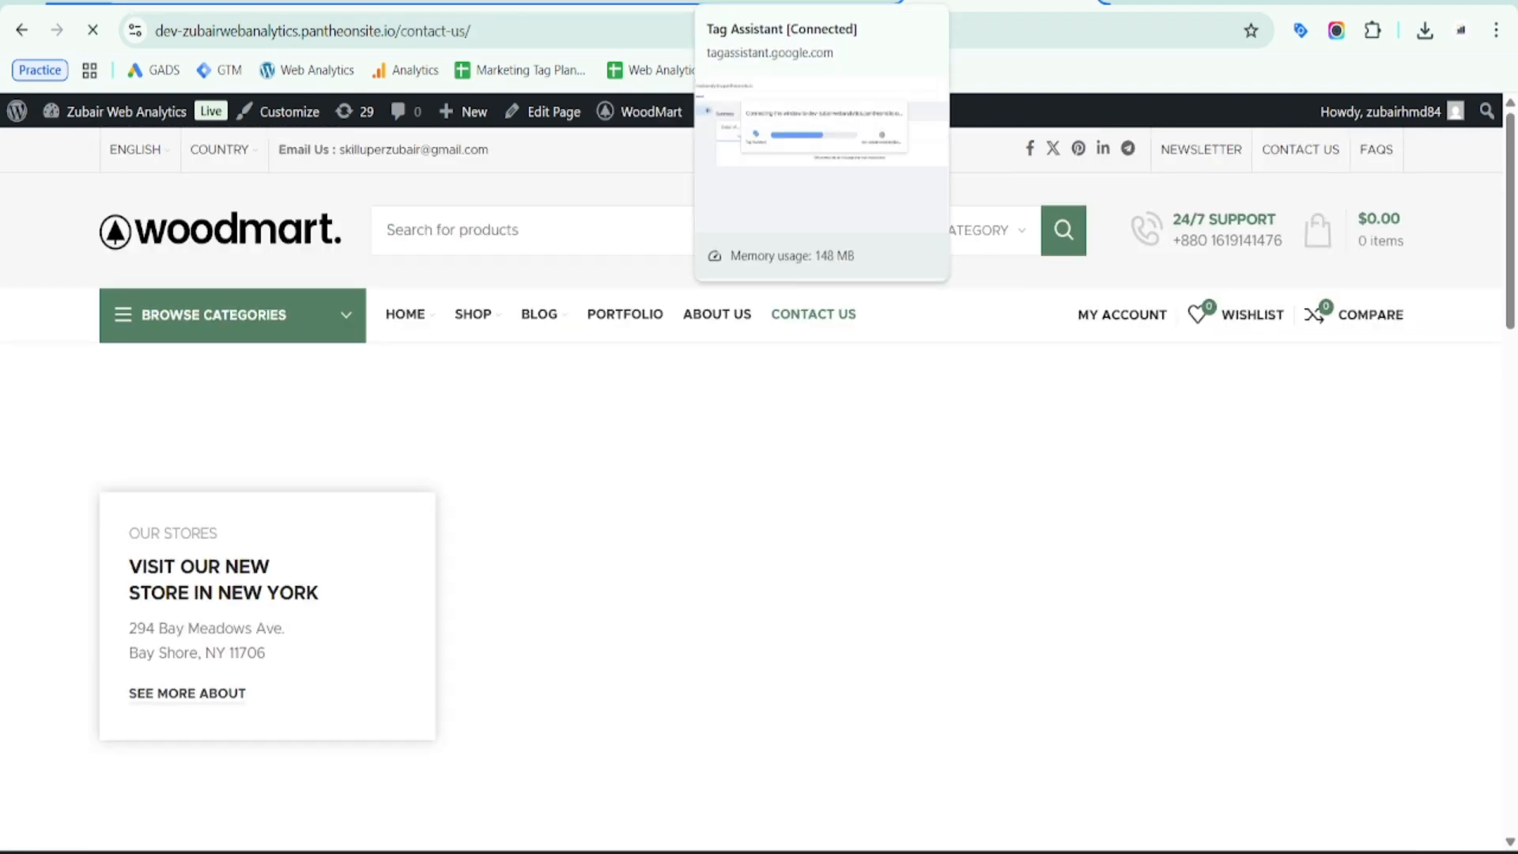
click(798, 2)
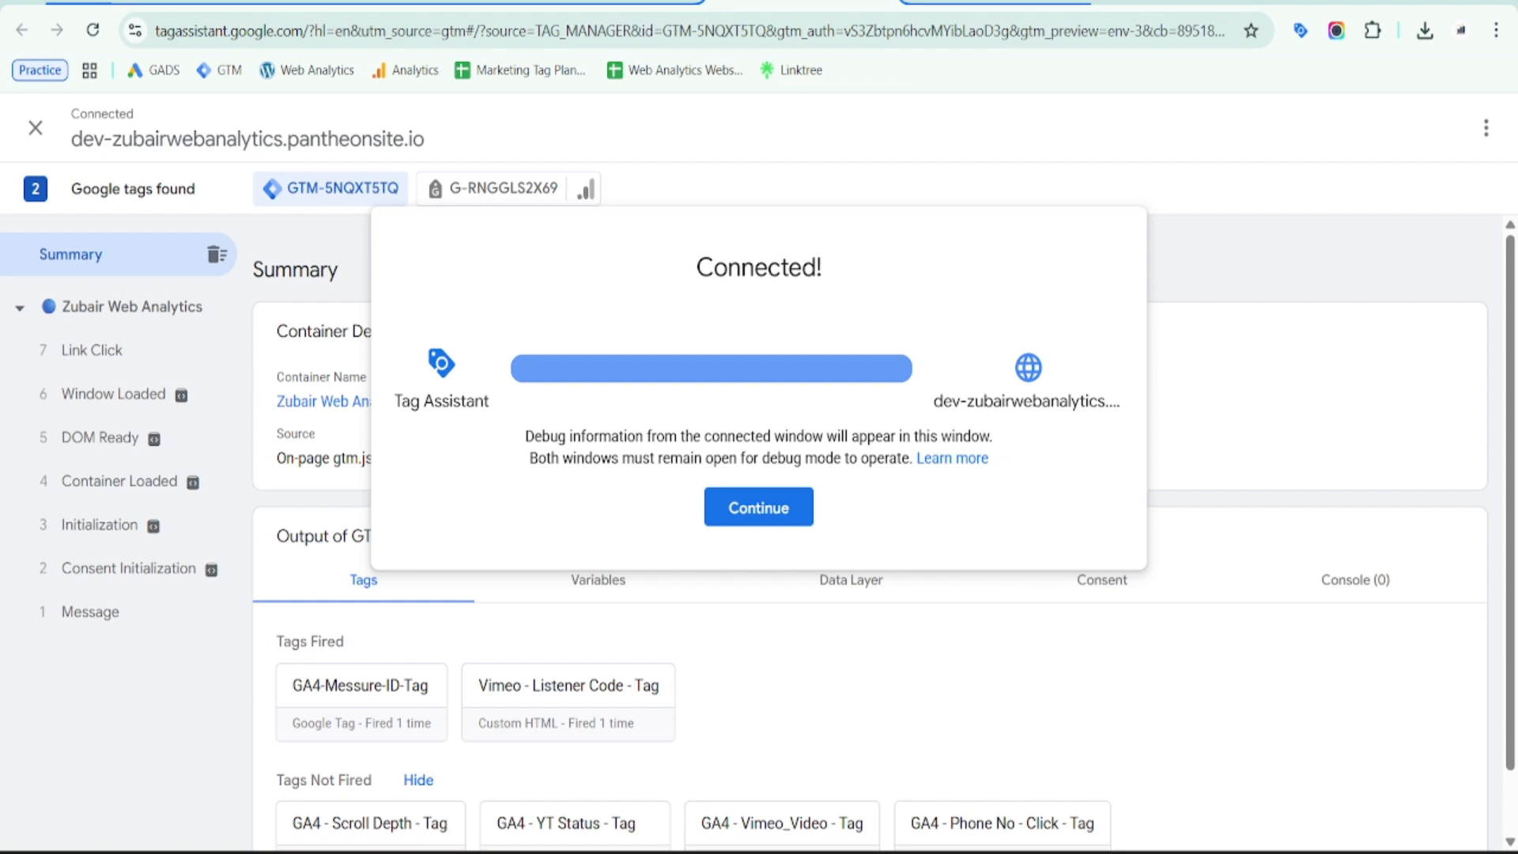
click(763, 512)
scroll(816, 518, down, 1)
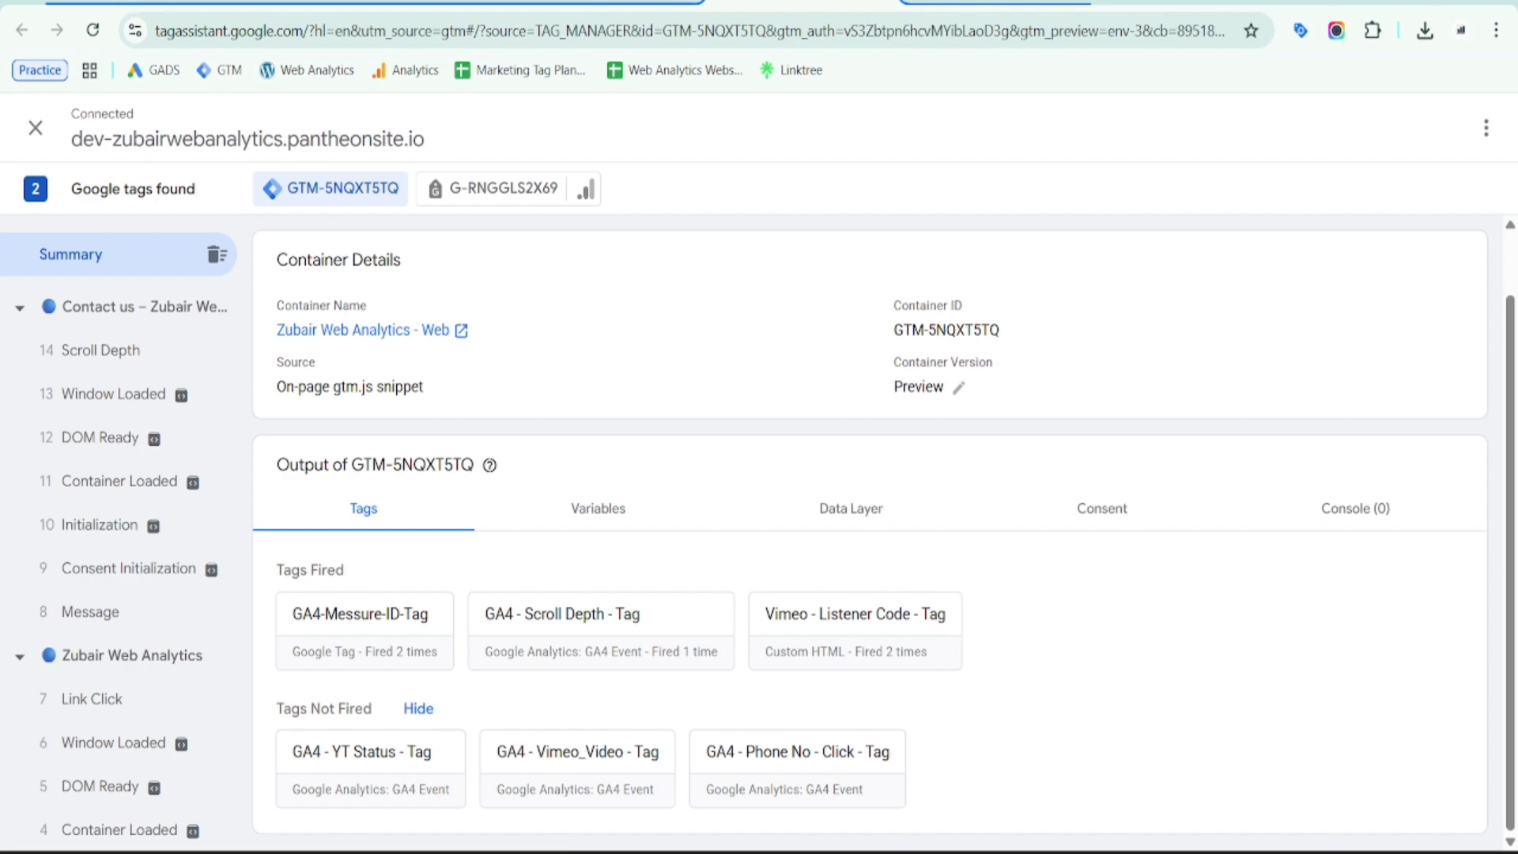
Return to DebugView in Google Analytics and inspect the page_title of the Contact Us page's page_view event
key(ctrl+Tab)
key(ctrl+Tab)
click(1076, 307)
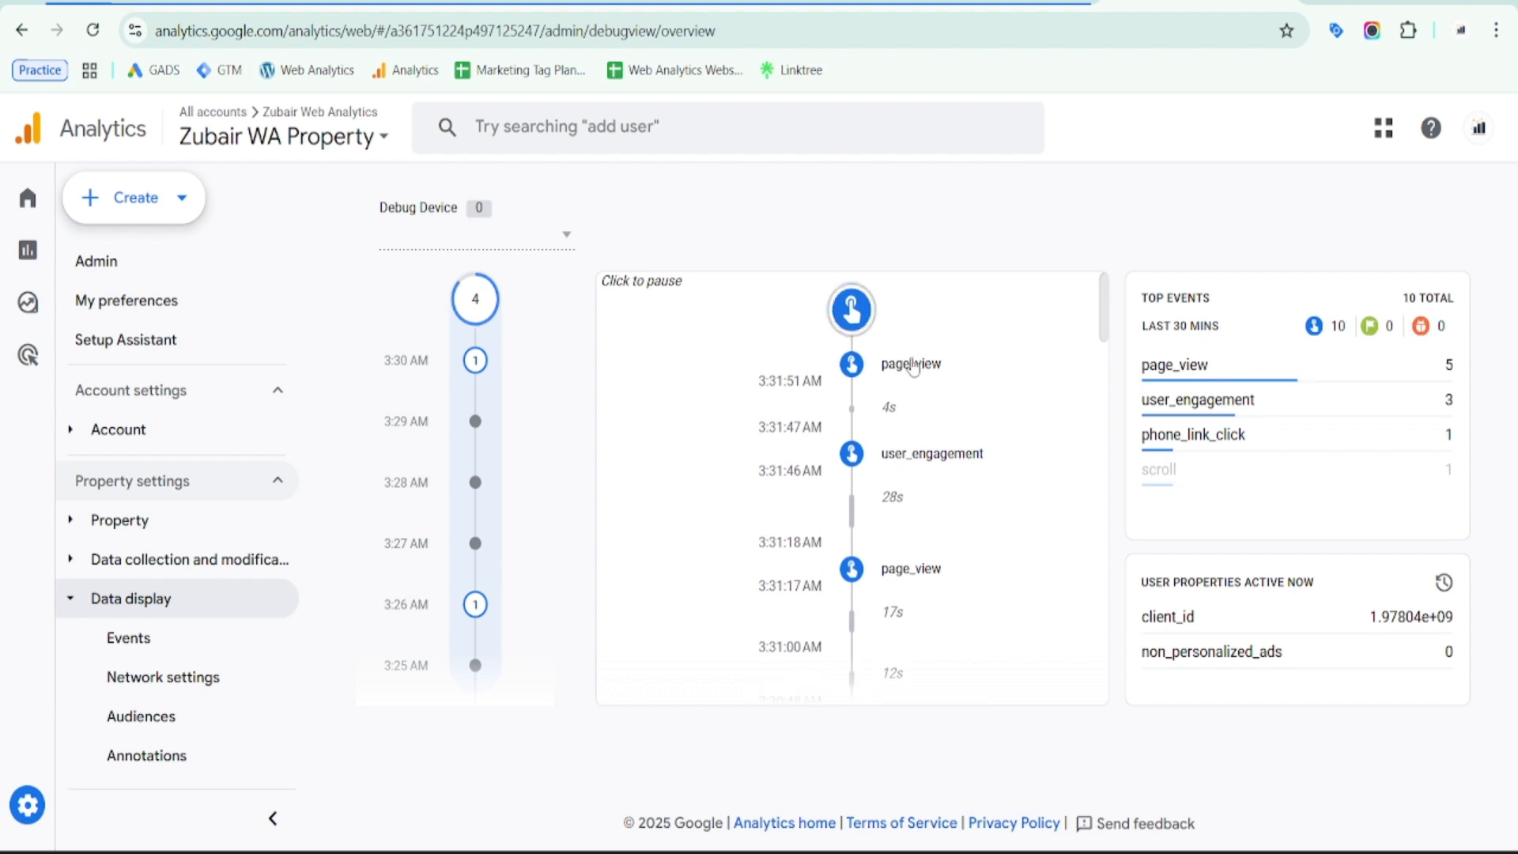
click(910, 463)
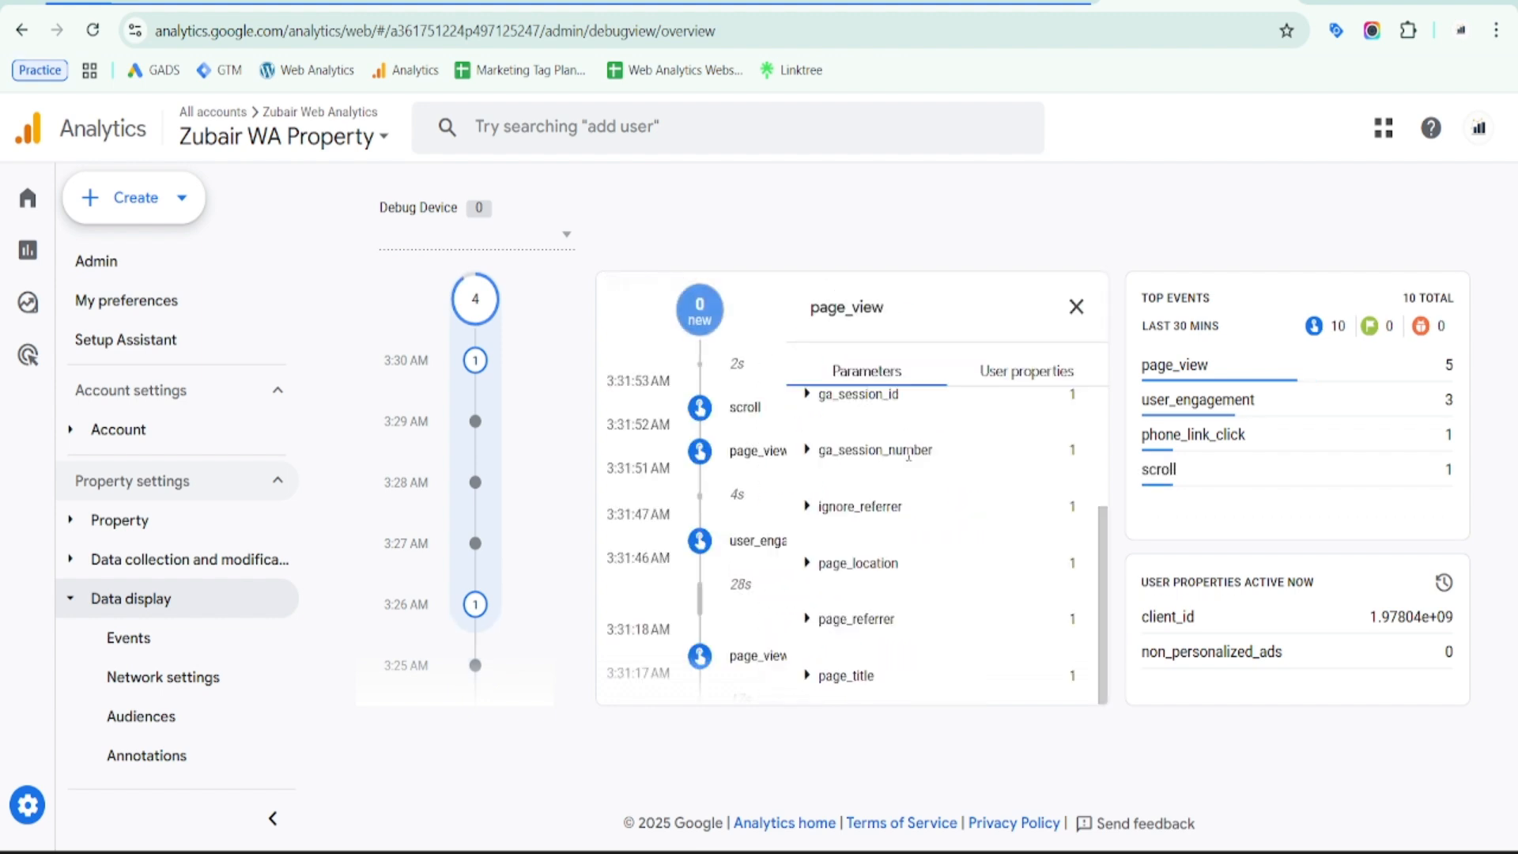
click(819, 680)
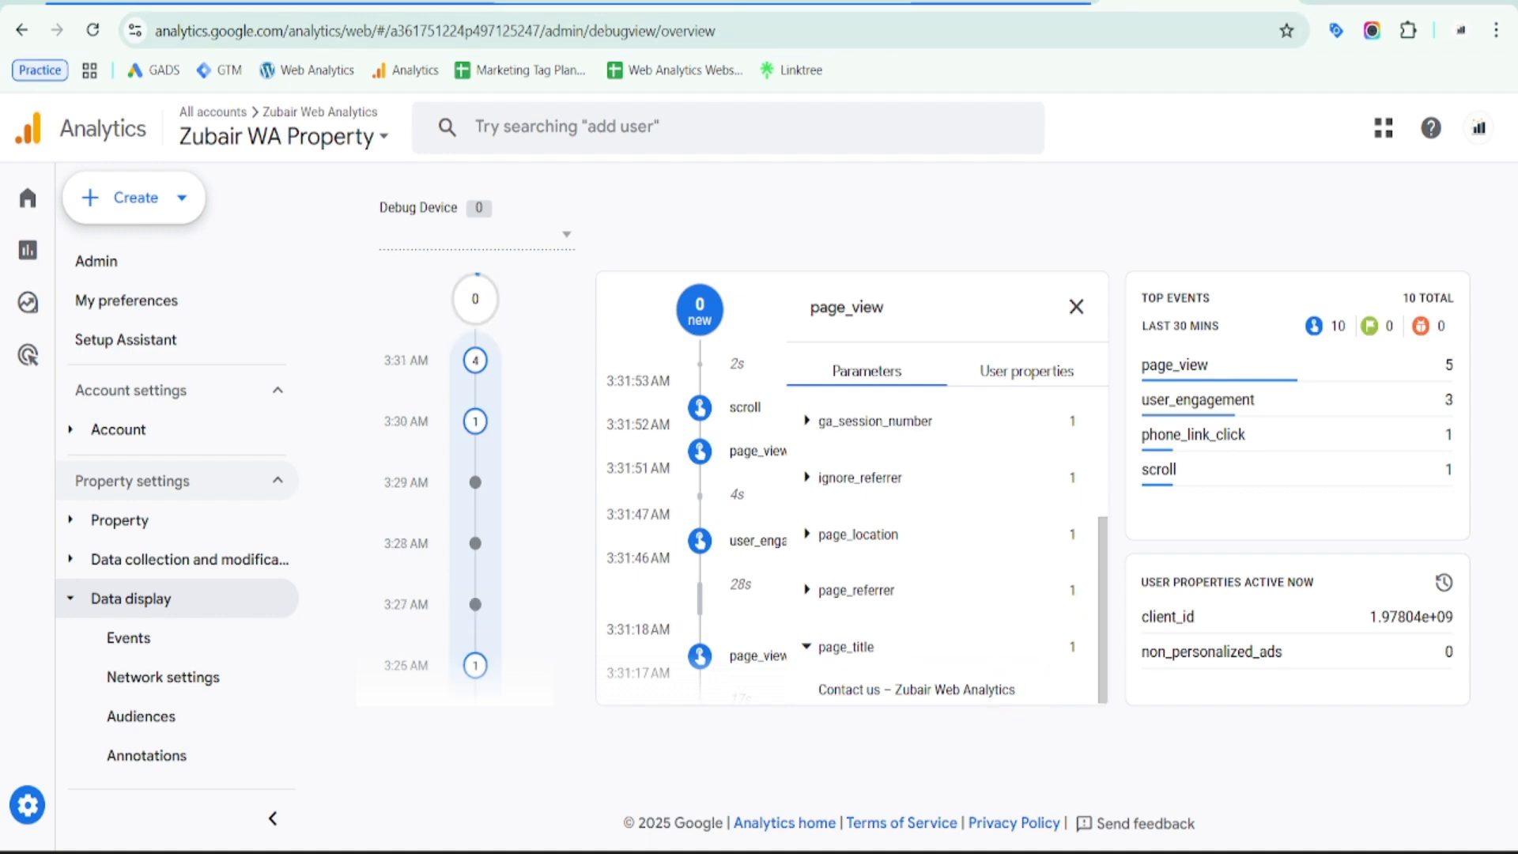
Check the Tag Assistant summary and follow the phone number link in the Contact Us page's contact section to test it
click(602, 2)
click(800, 1)
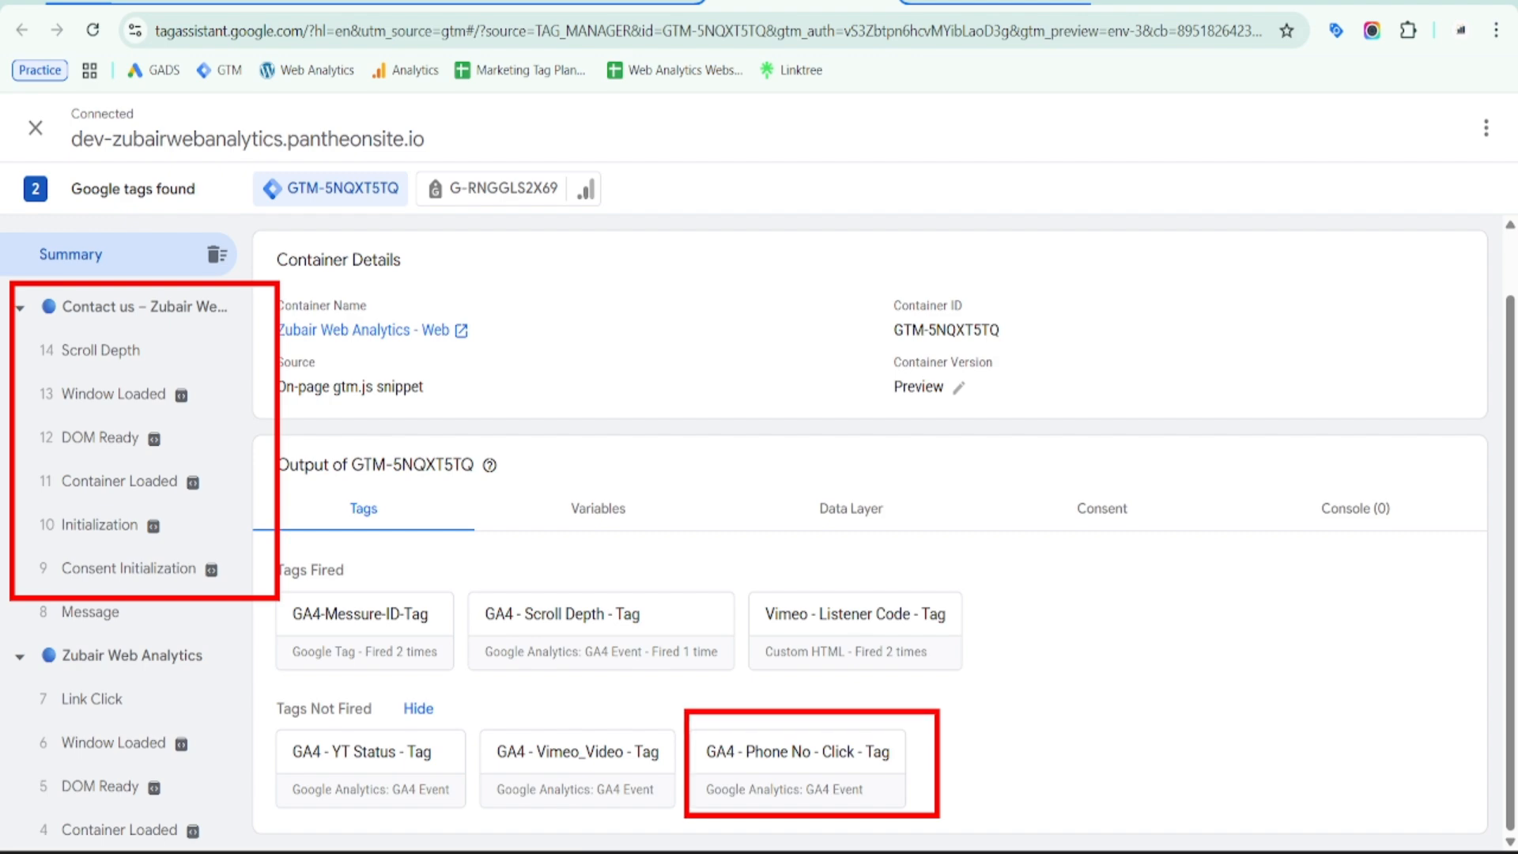
click(994, 3)
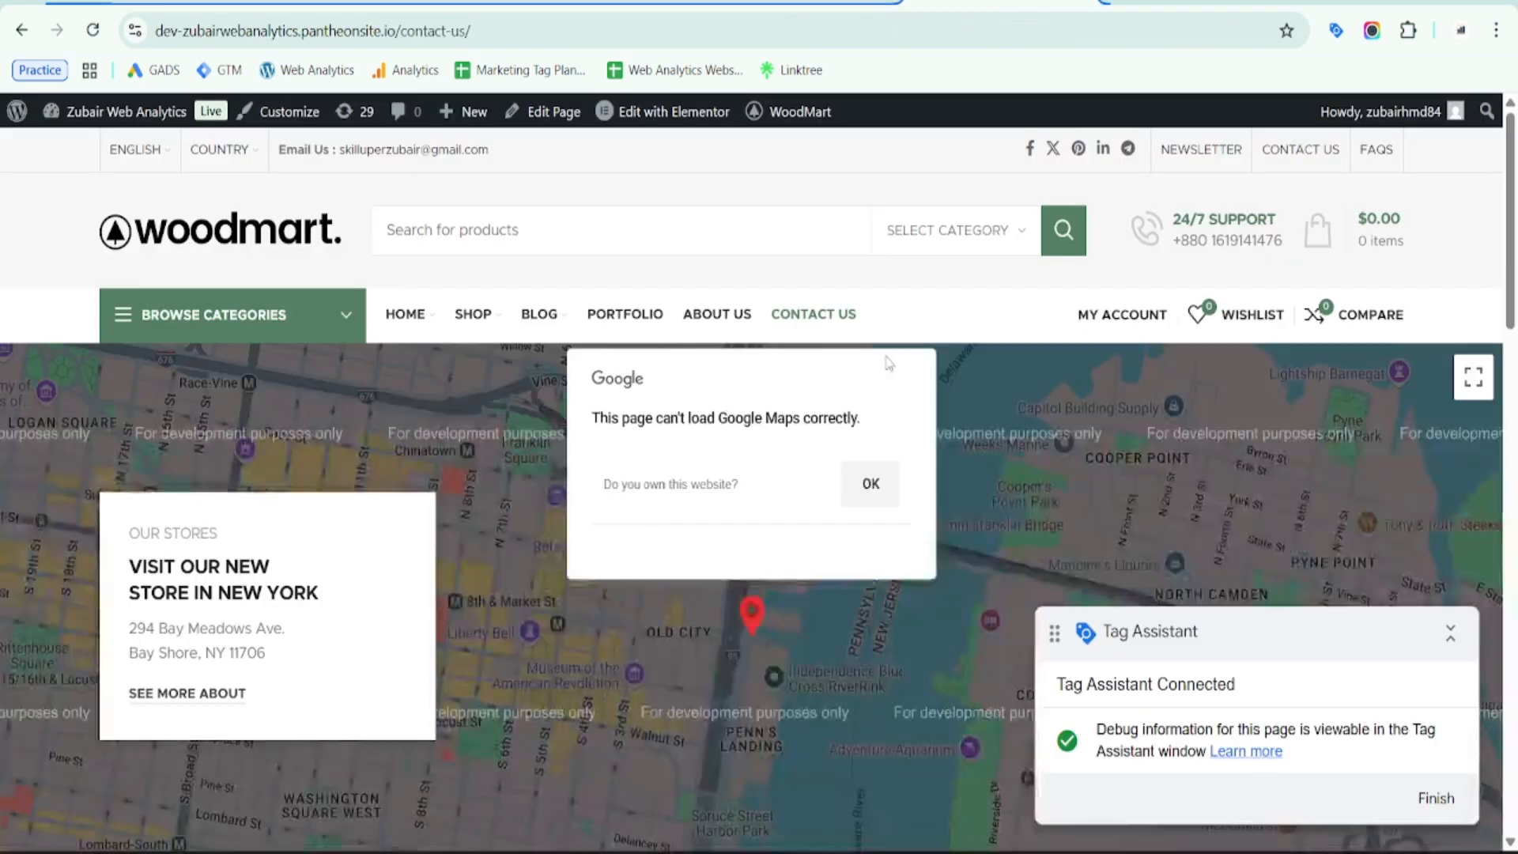
scroll(887, 376, down, 6)
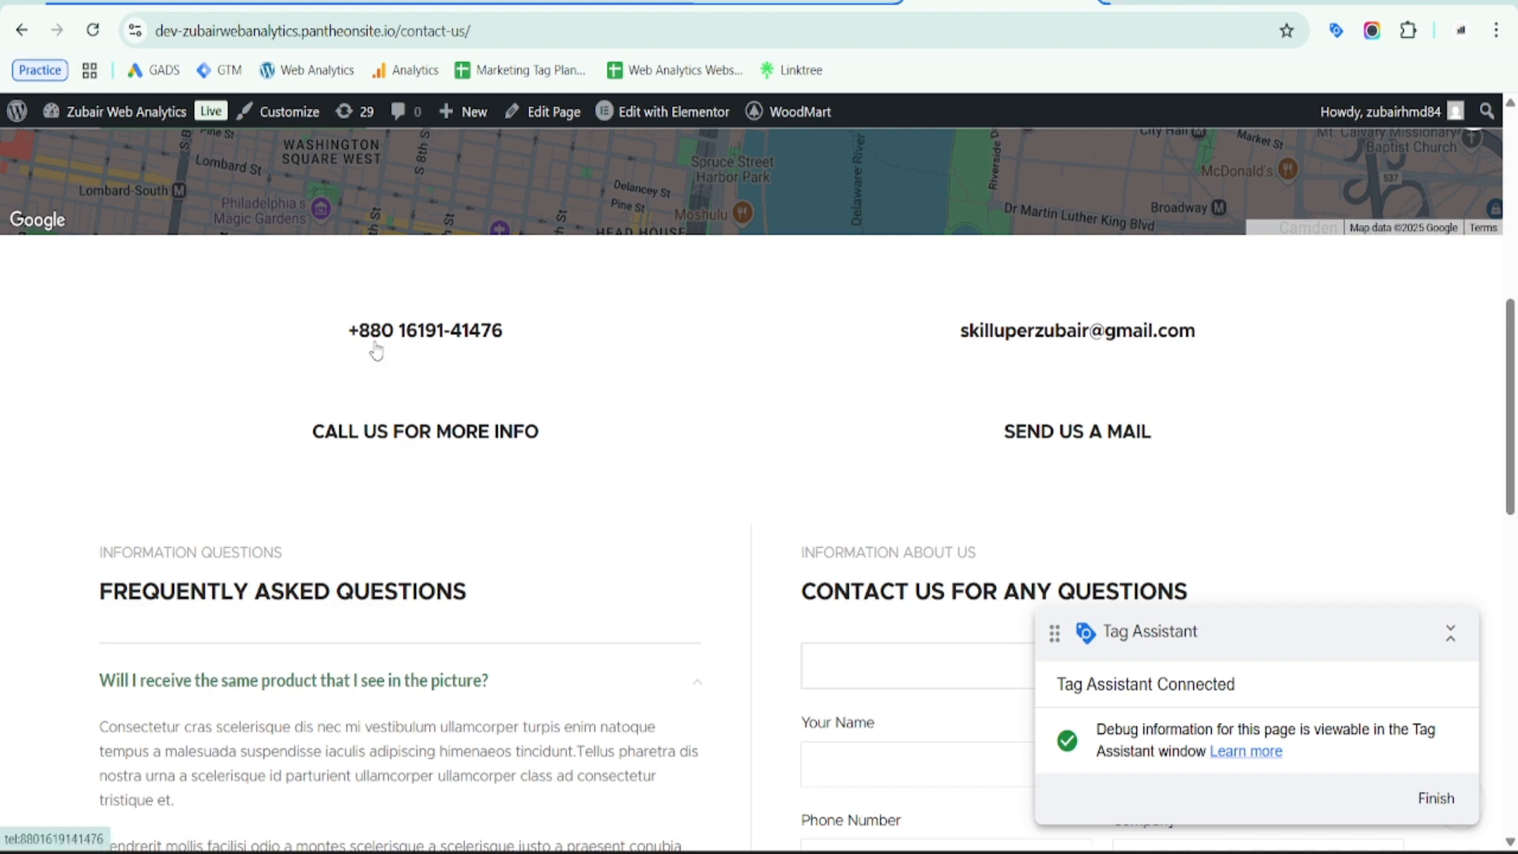
click(403, 336)
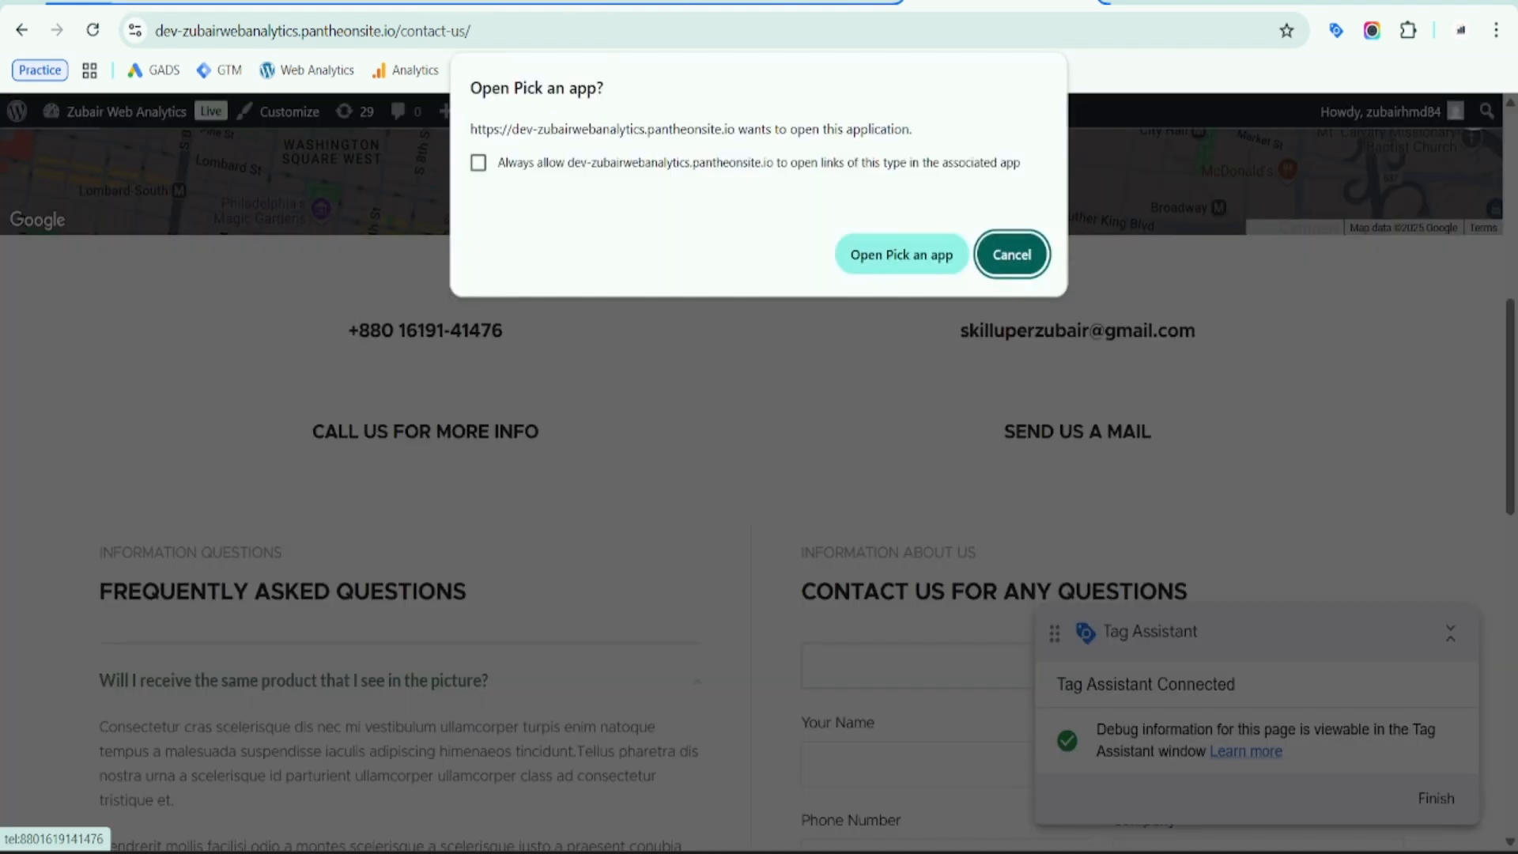
Check in the Tag Assistant summary whether GA4 - Phone No - Click - Tag has fired
click(798, 3)
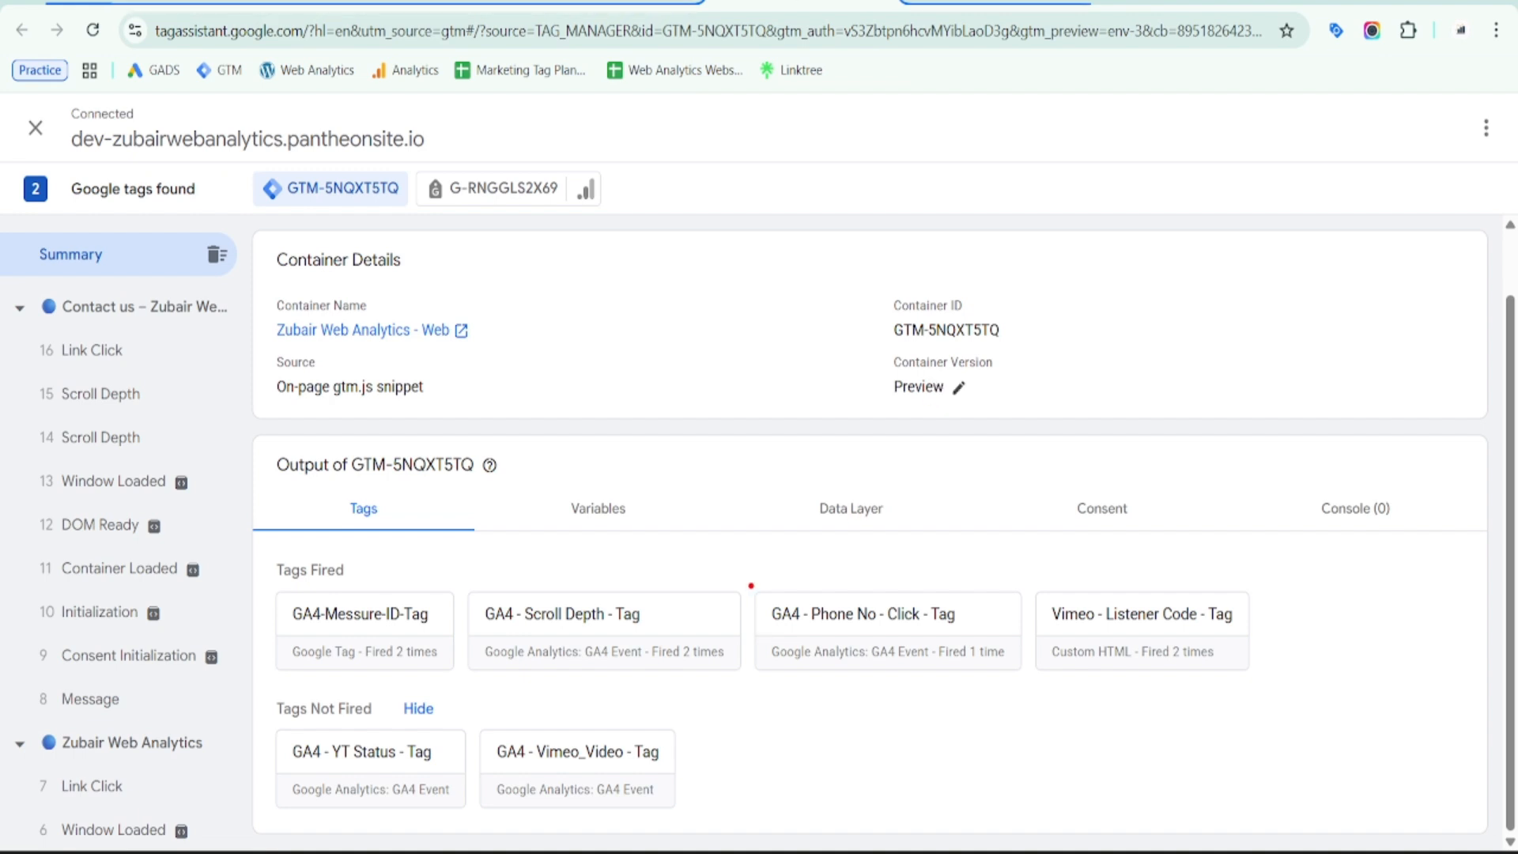
mouse_move(755, 575)
mouse_down()
mouse_move(948, 671)
mouse_move(1027, 685)
mouse_up()
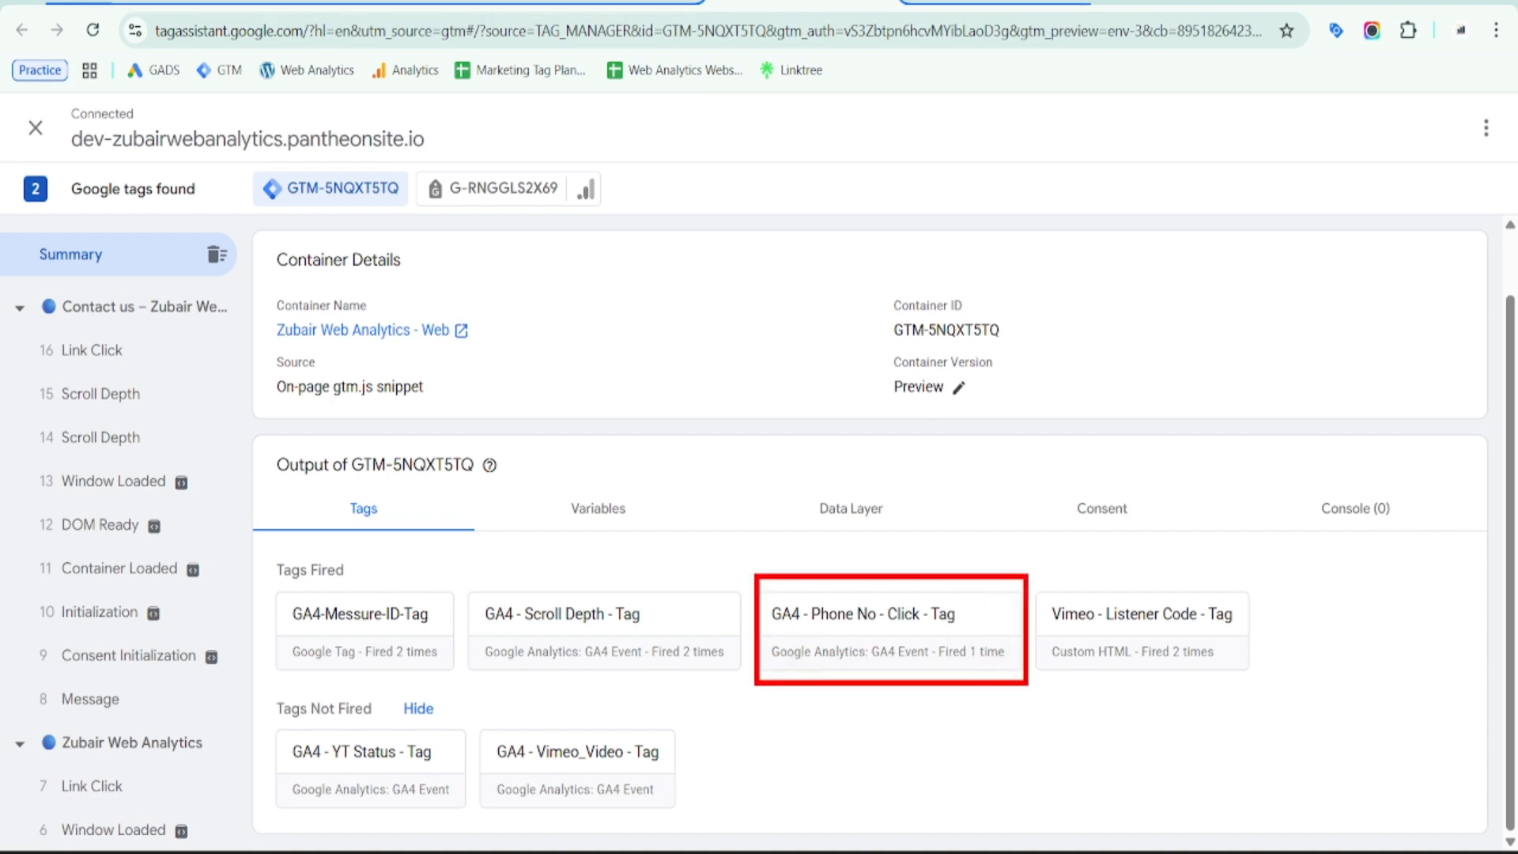
key(Escape)
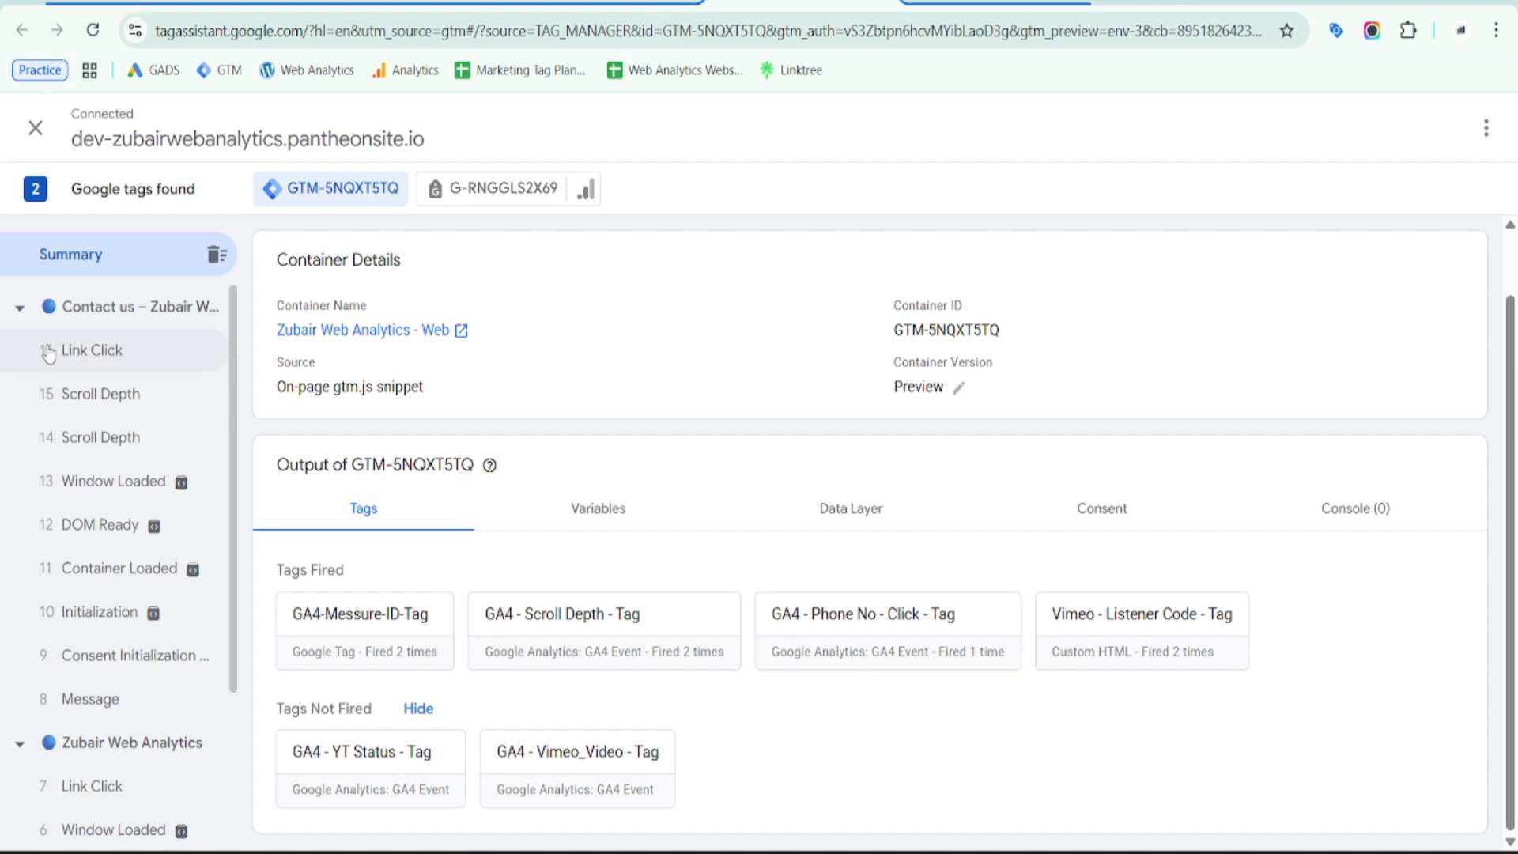
Inspect the Contact Us page's Link Click event in Tag Assistant, checking its fired tags and the Click Text and Click URL variables
click(71, 357)
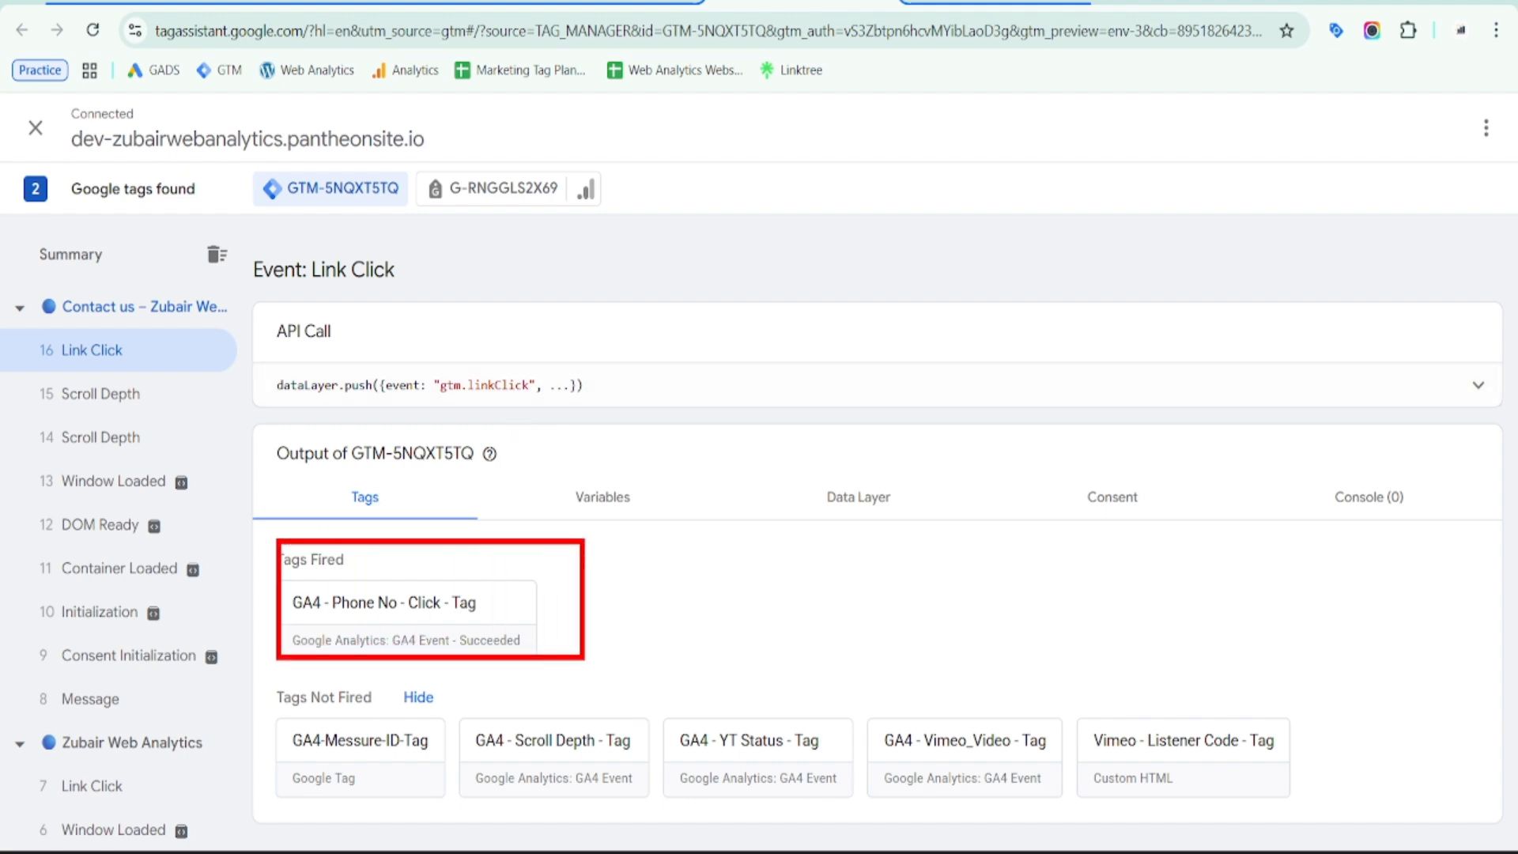
click(607, 498)
scroll(609, 506, down, 6)
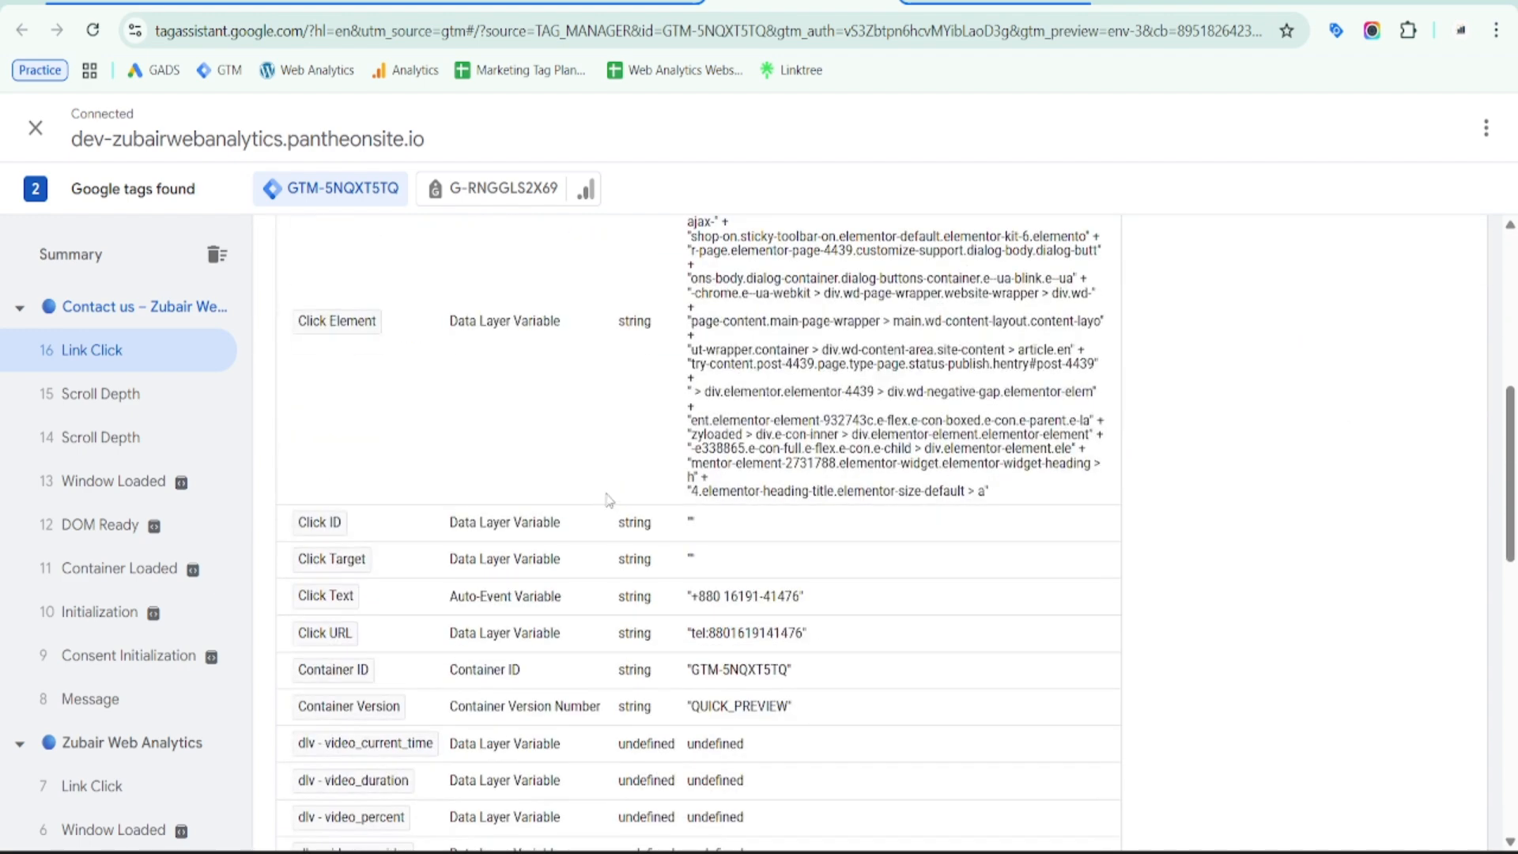
scroll(608, 499, down, 2)
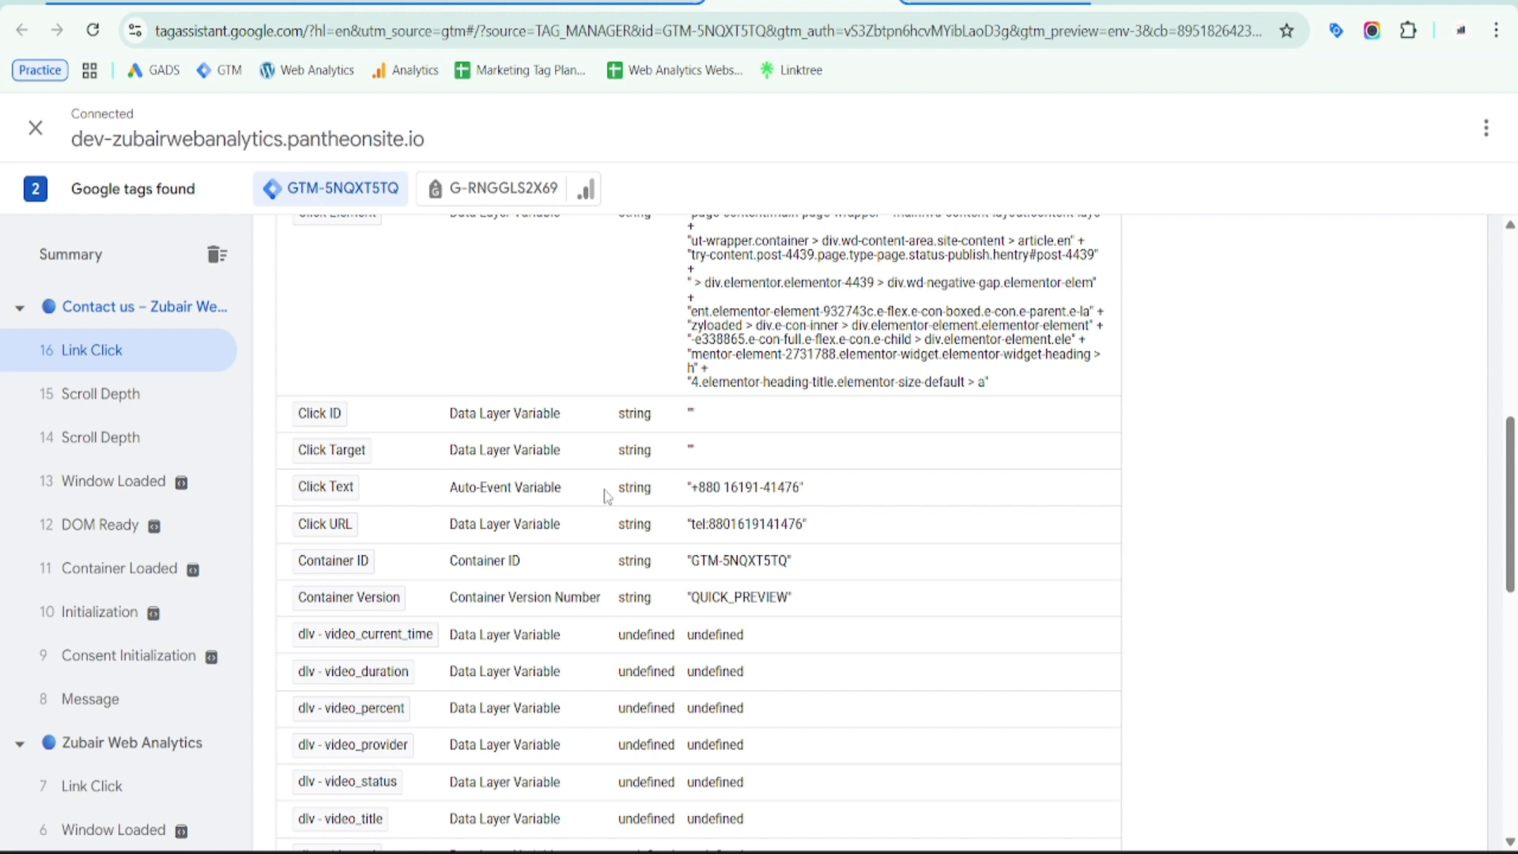
mouse_move(293, 471)
mouse_down()
mouse_move(423, 501)
mouse_move(825, 502)
mouse_up()
drag(282, 510, 871, 543)
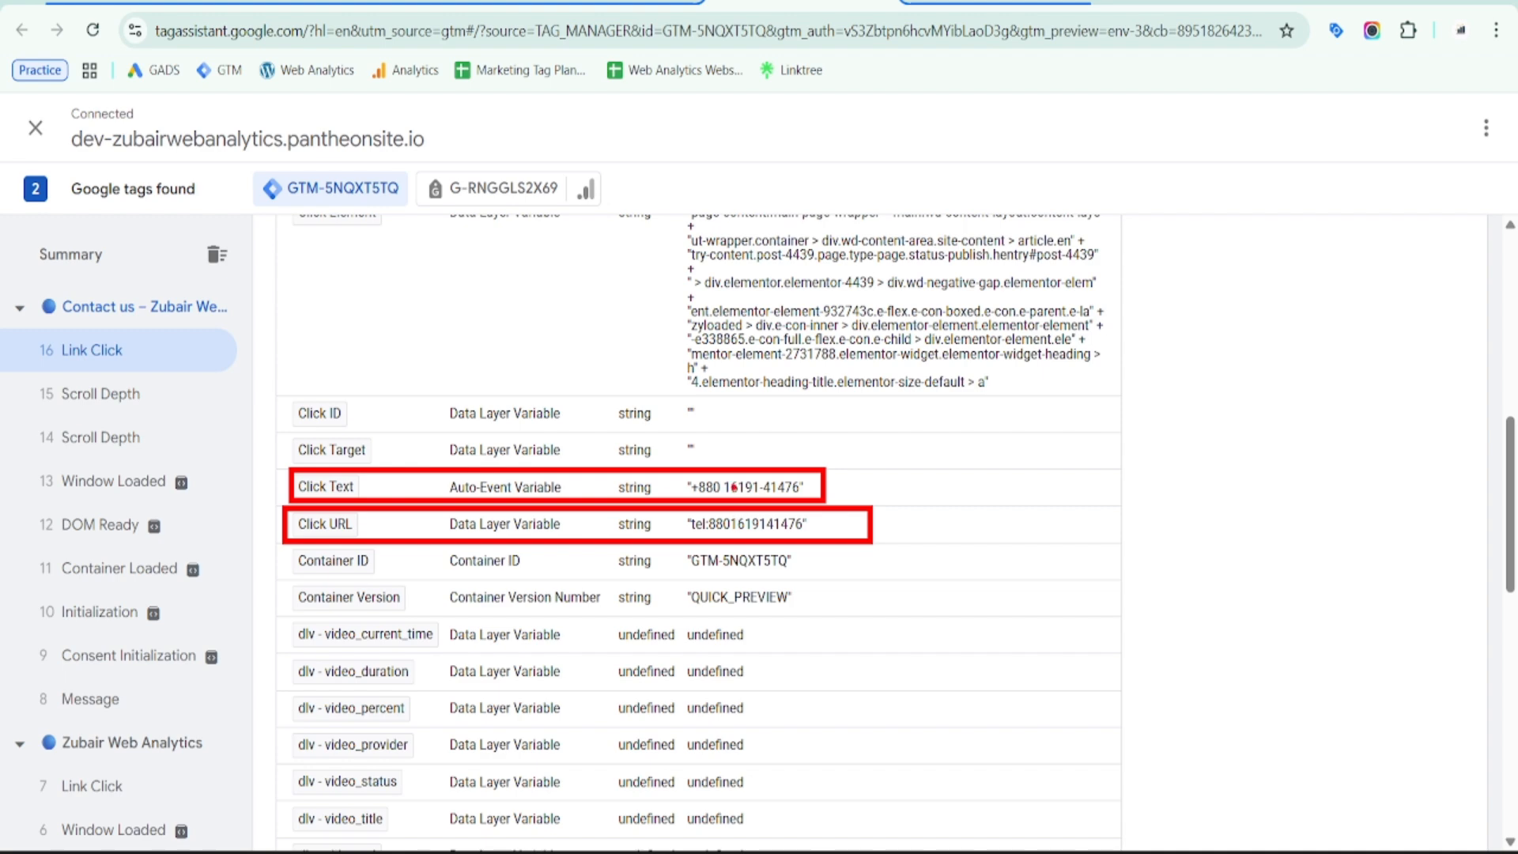
key(Escape)
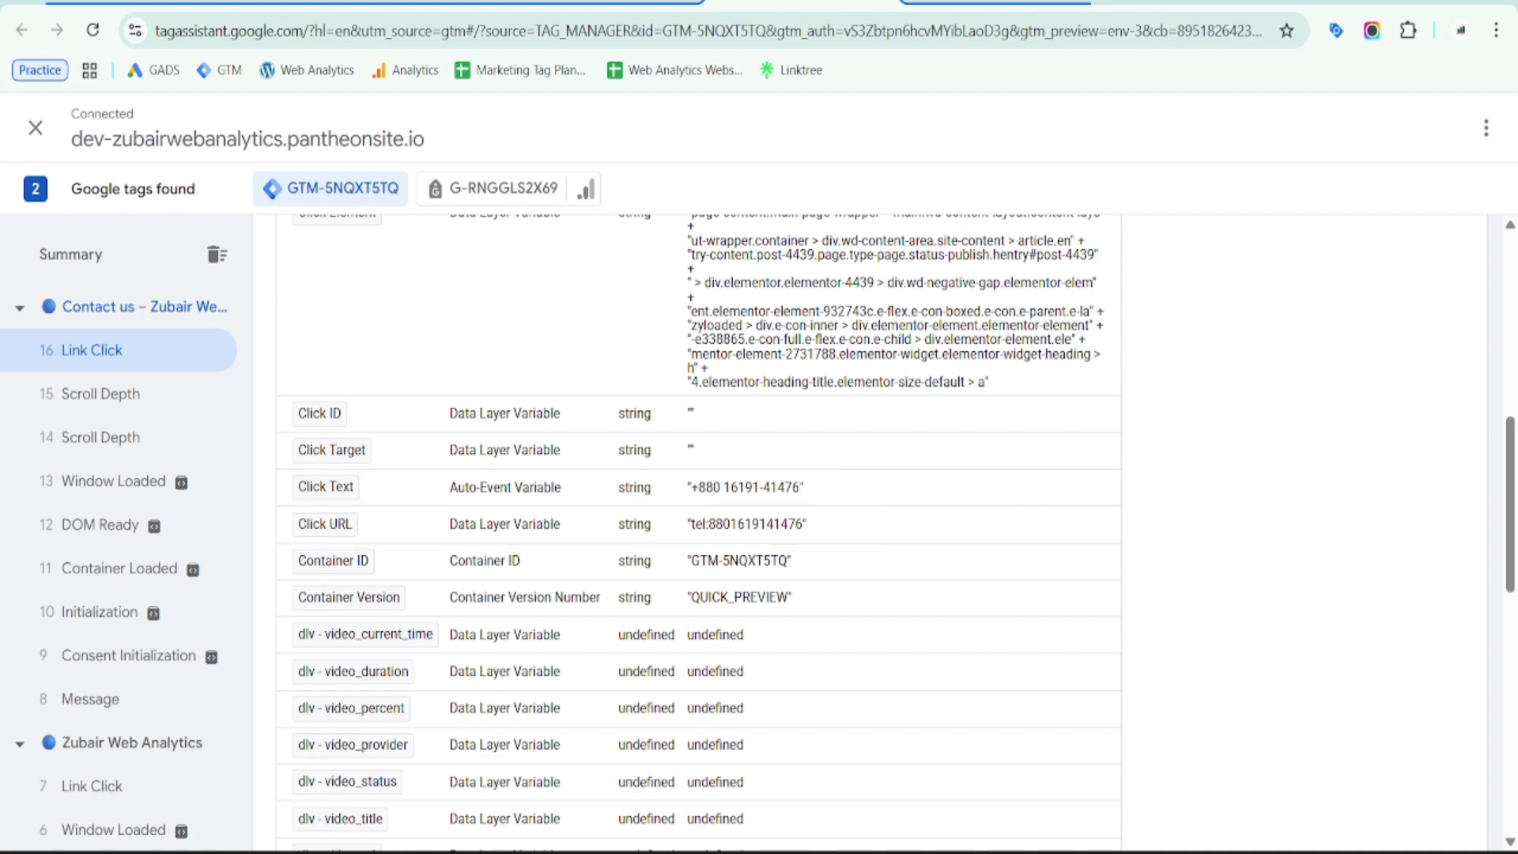
Return to DebugView in Google Analytics and look through the parameters of the latest phone_no_click event
click(1185, 3)
click(1075, 307)
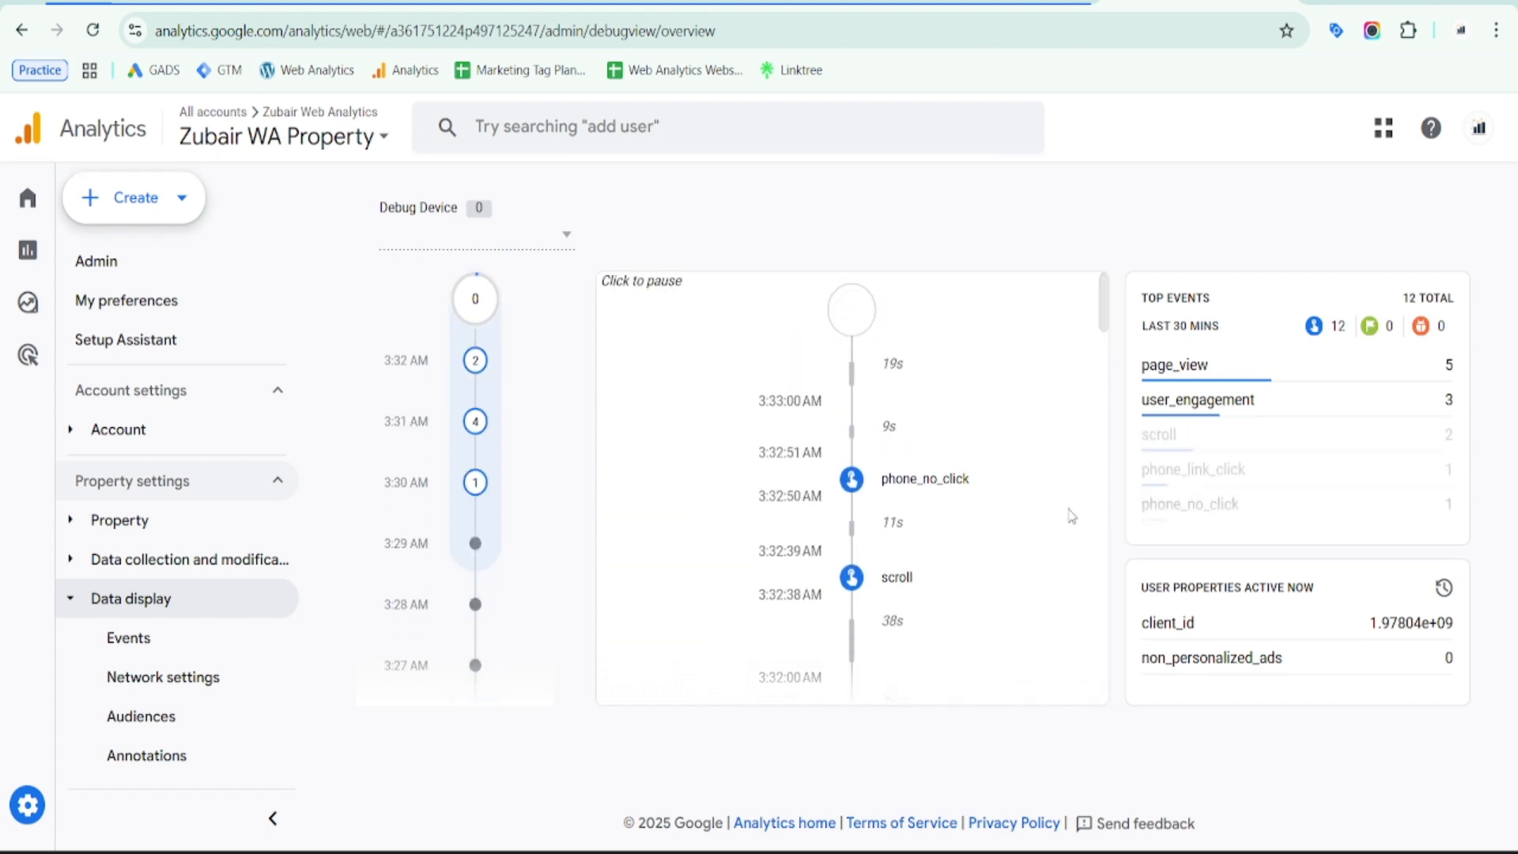
drag(826, 452, 1025, 522)
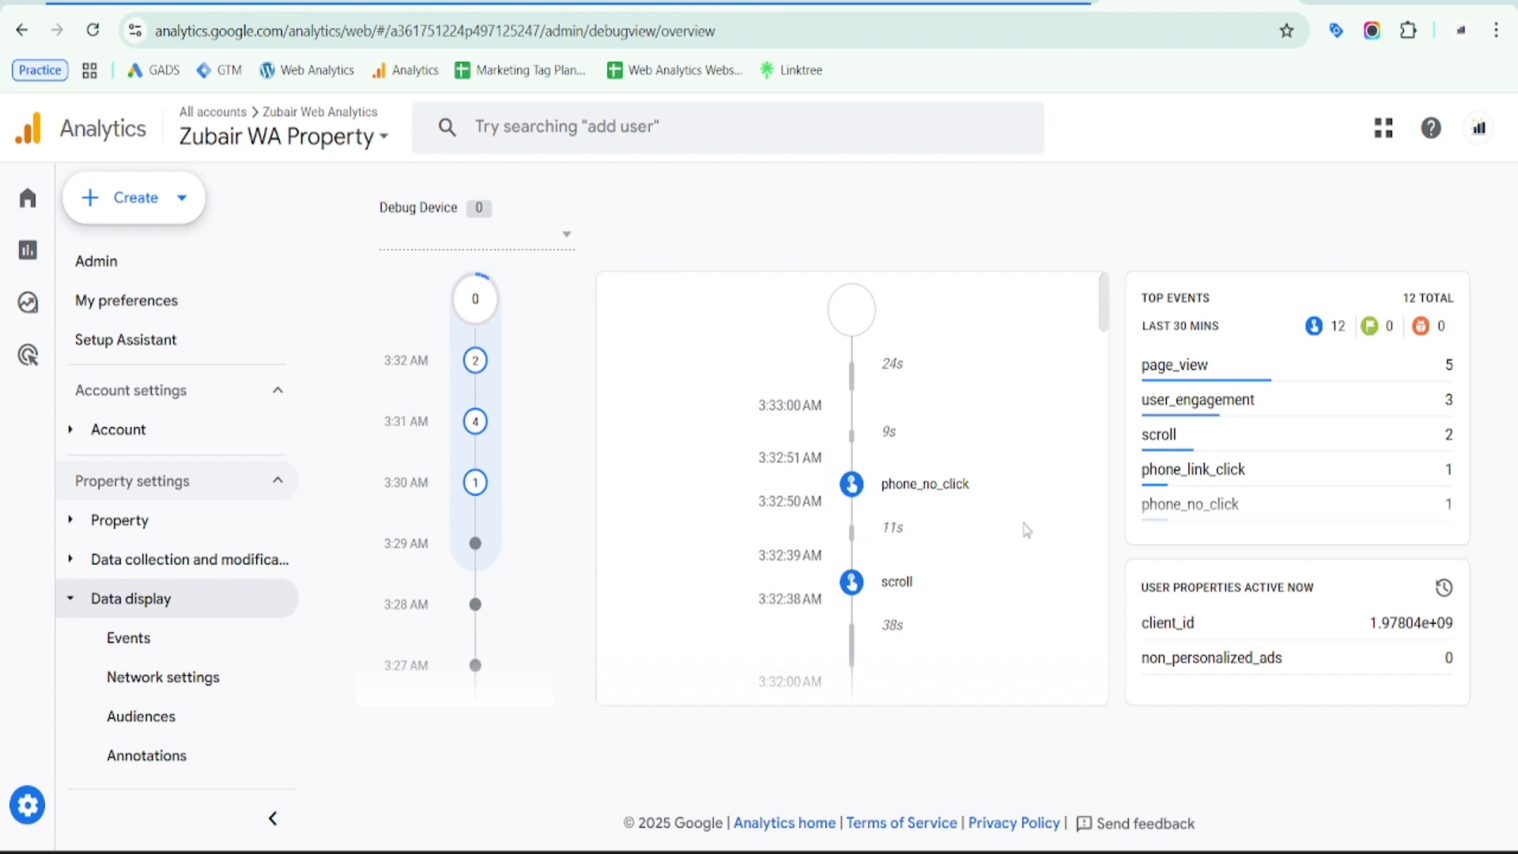
click(918, 486)
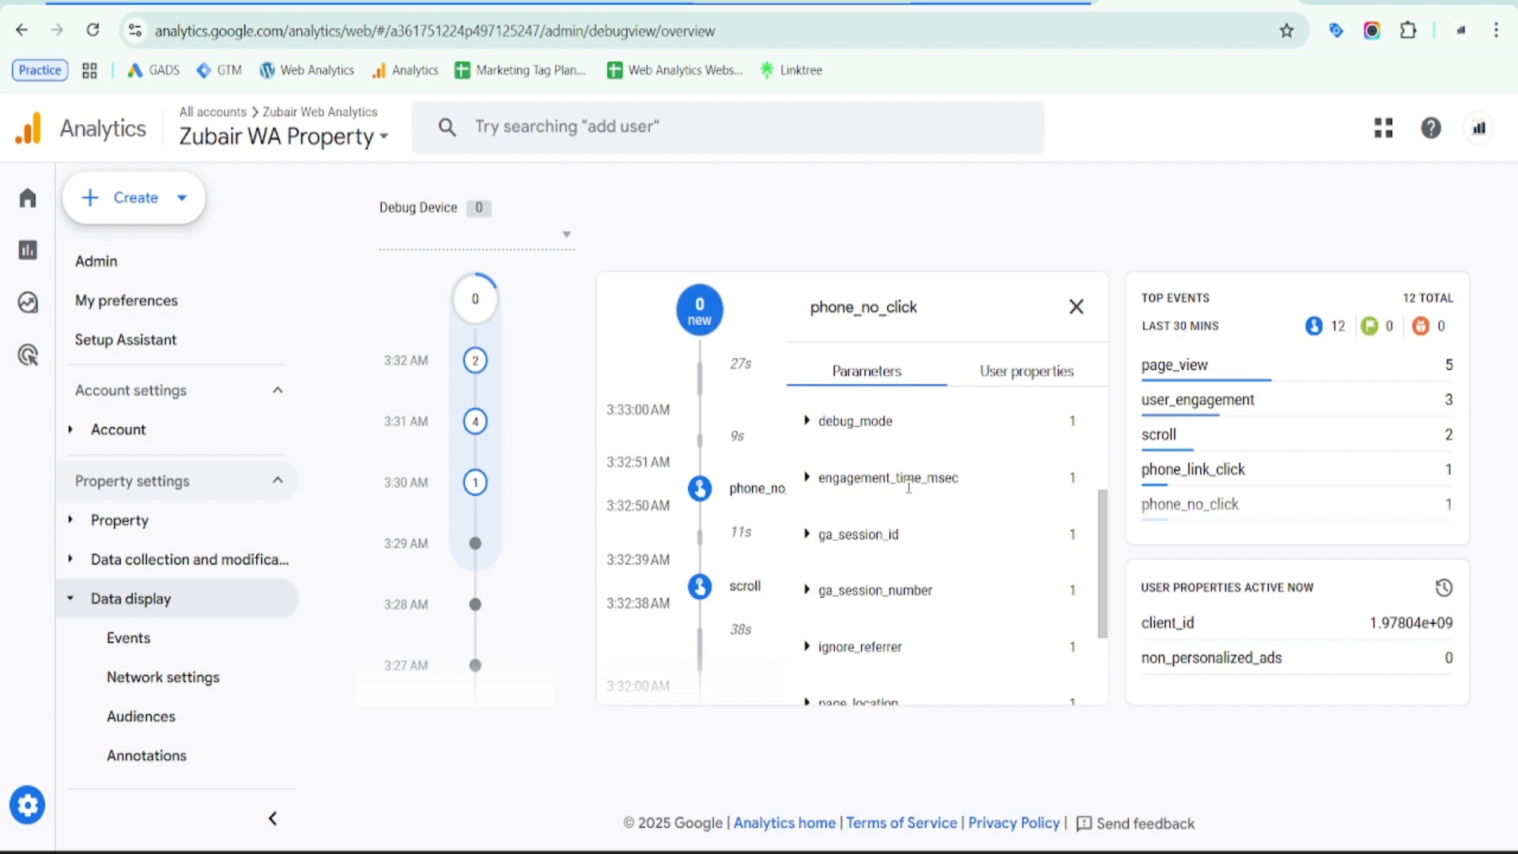
scroll(908, 487, down, 3)
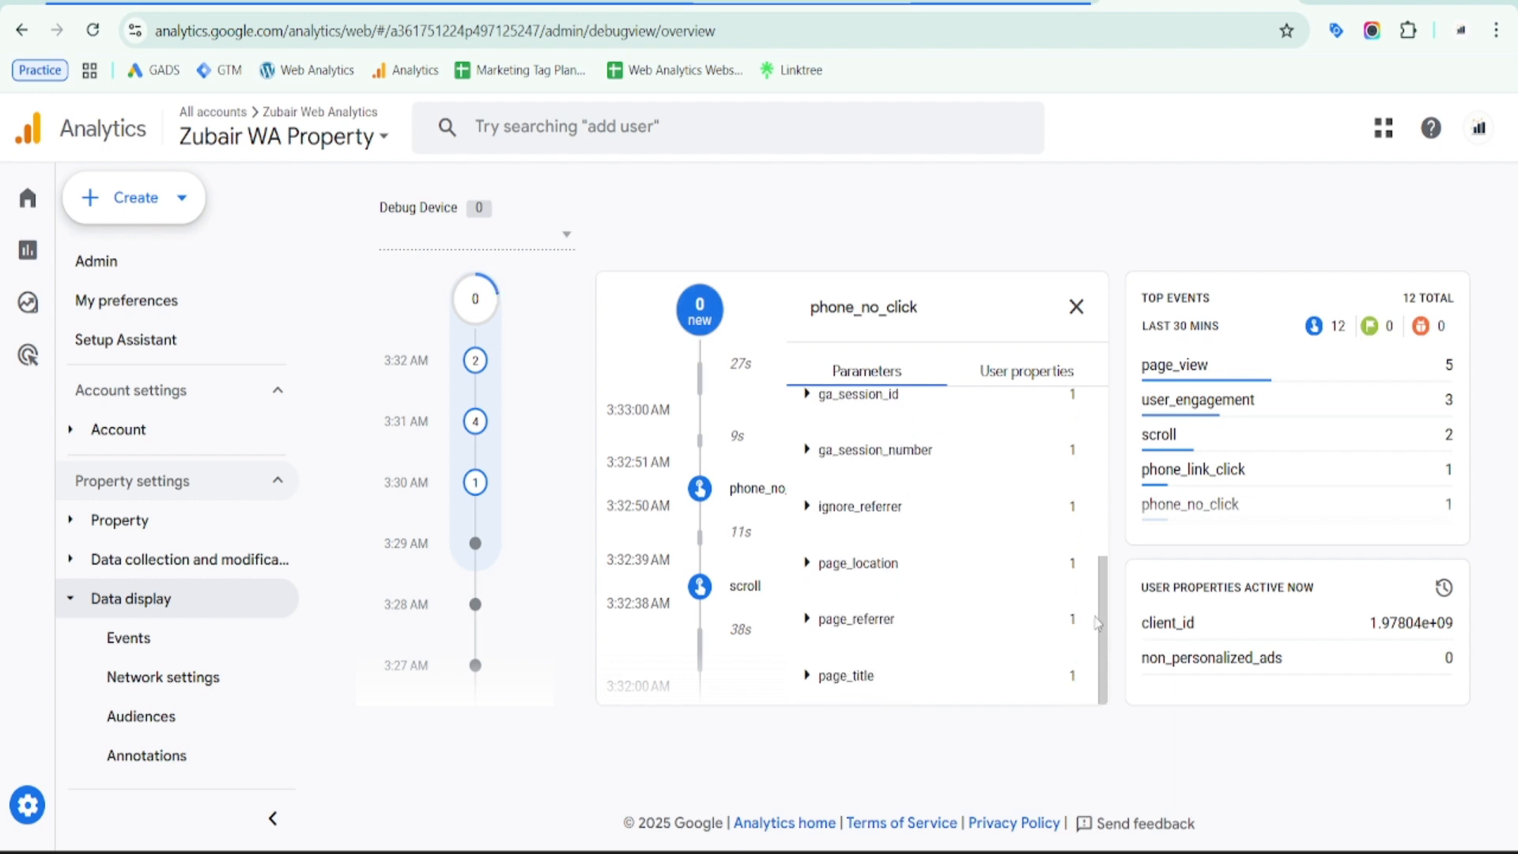
drag(1103, 587, 1110, 446)
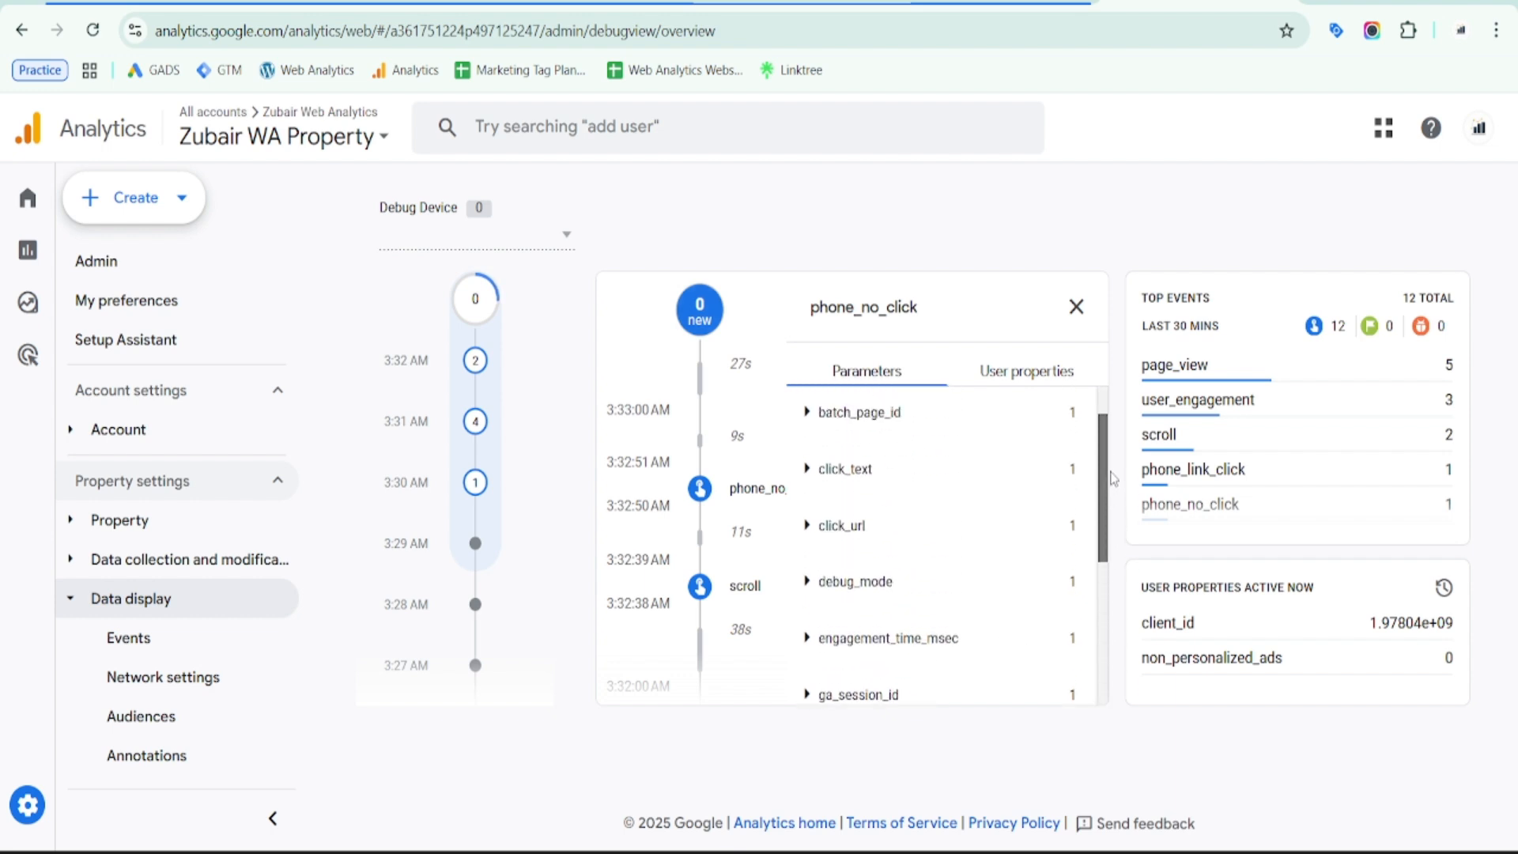
Inspect the click_text and click_url values of the phone_no_click event, then close its details
drag(799, 448, 1049, 559)
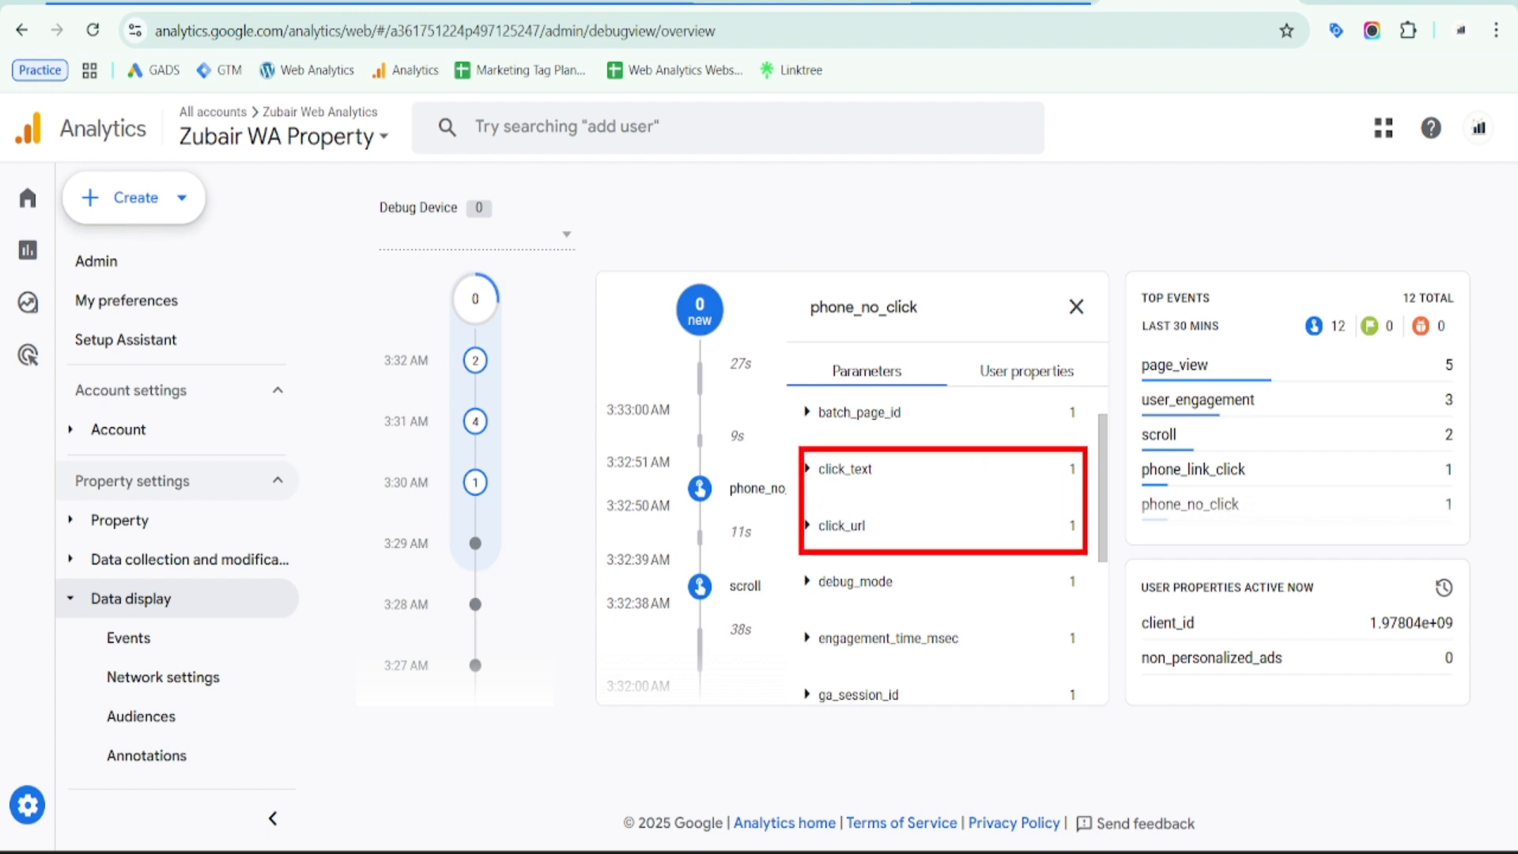
click(809, 473)
drag(812, 515, 929, 513)
click(807, 555)
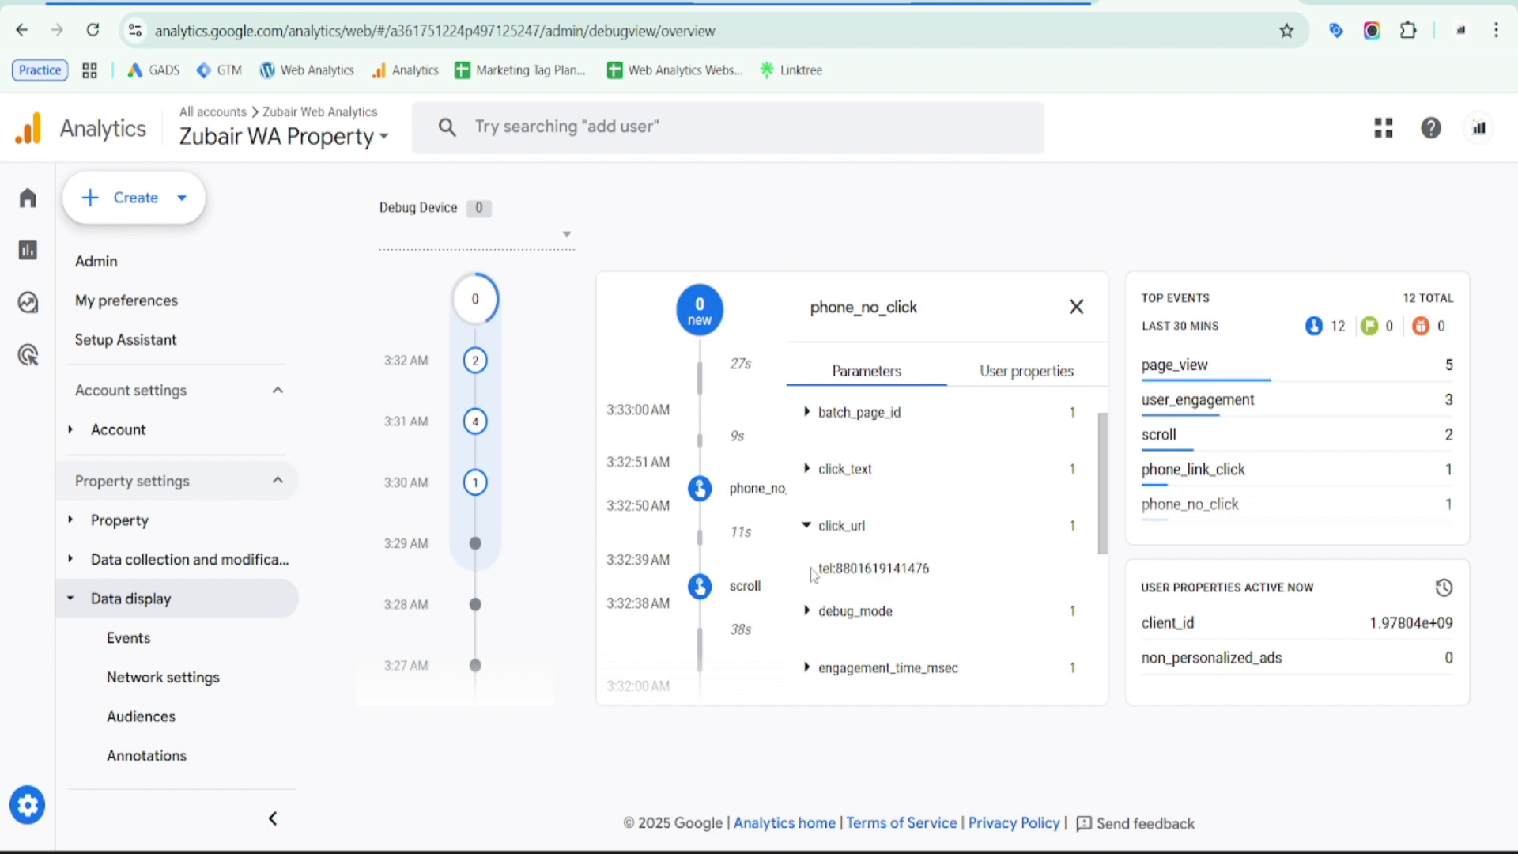
drag(814, 570, 959, 575)
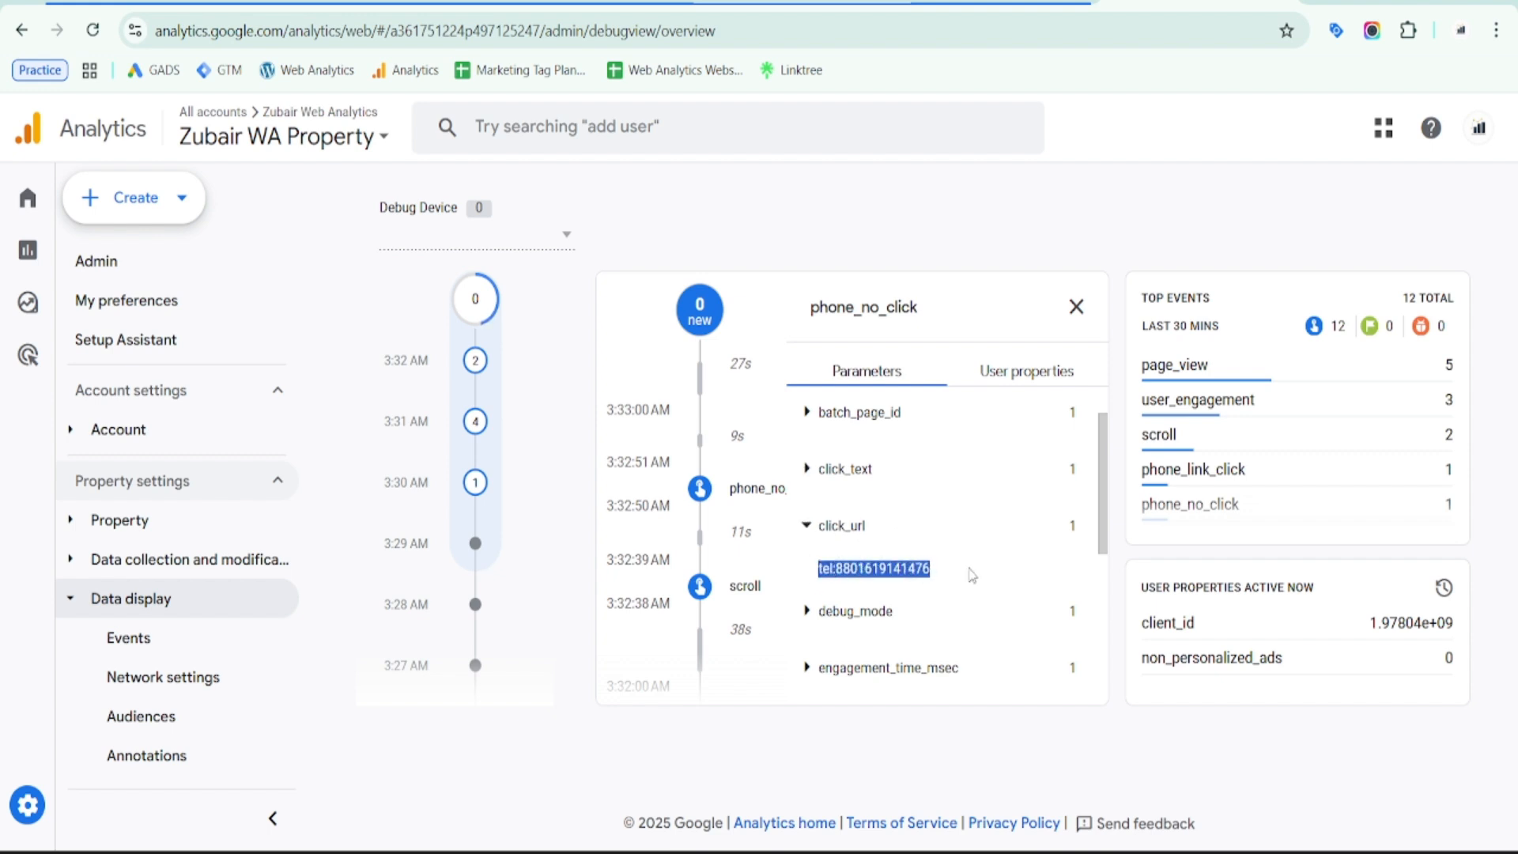
drag(818, 568, 837, 569)
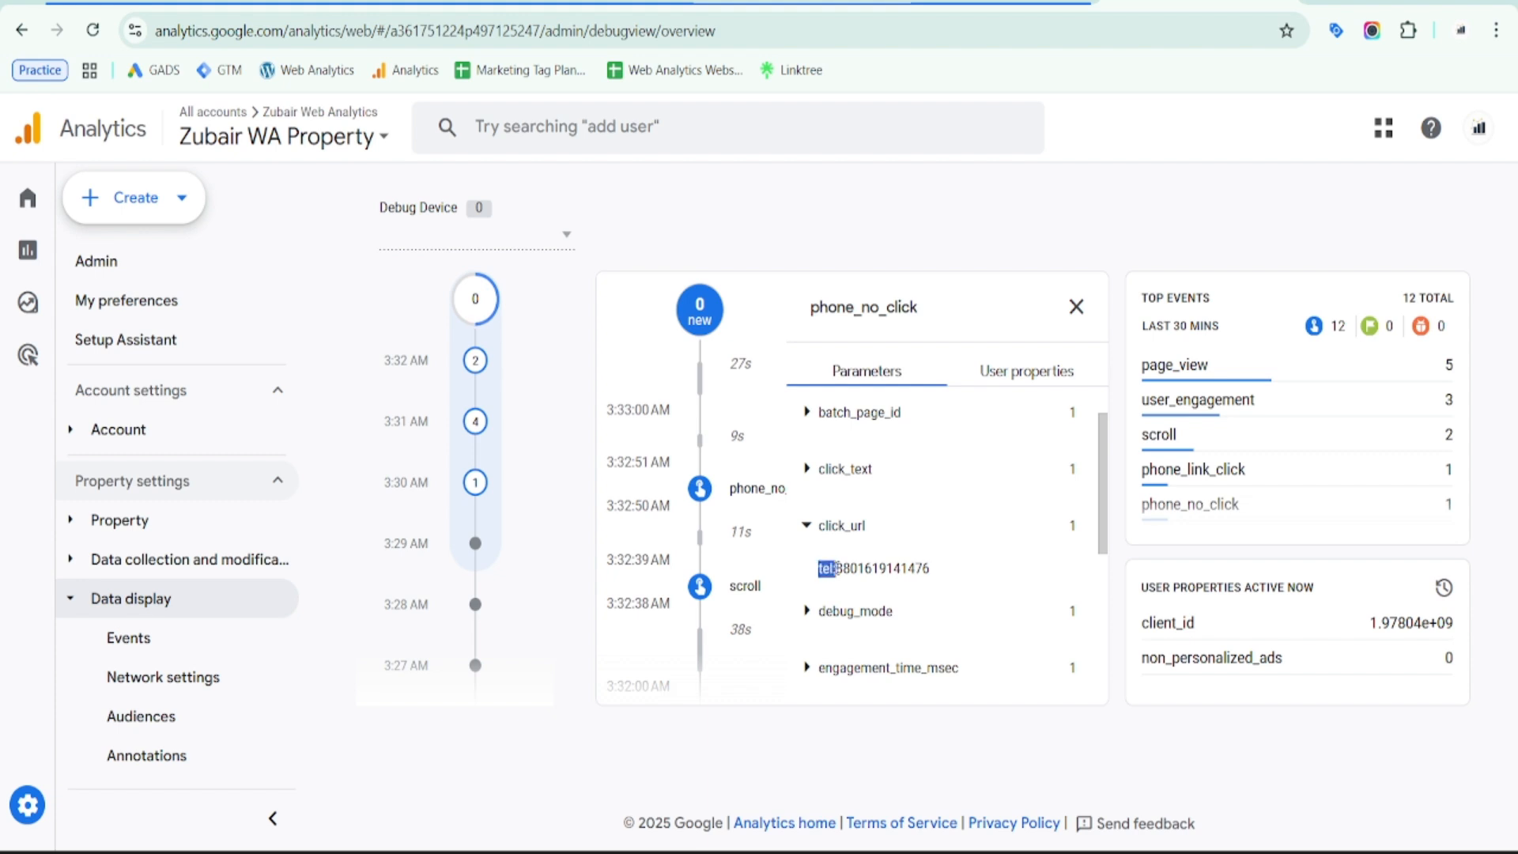
click(1076, 306)
Test the CALL US FOR MORE INFO link on the Contact Us page and inspect its new Link Click event in Tag Assistant
click(1004, 3)
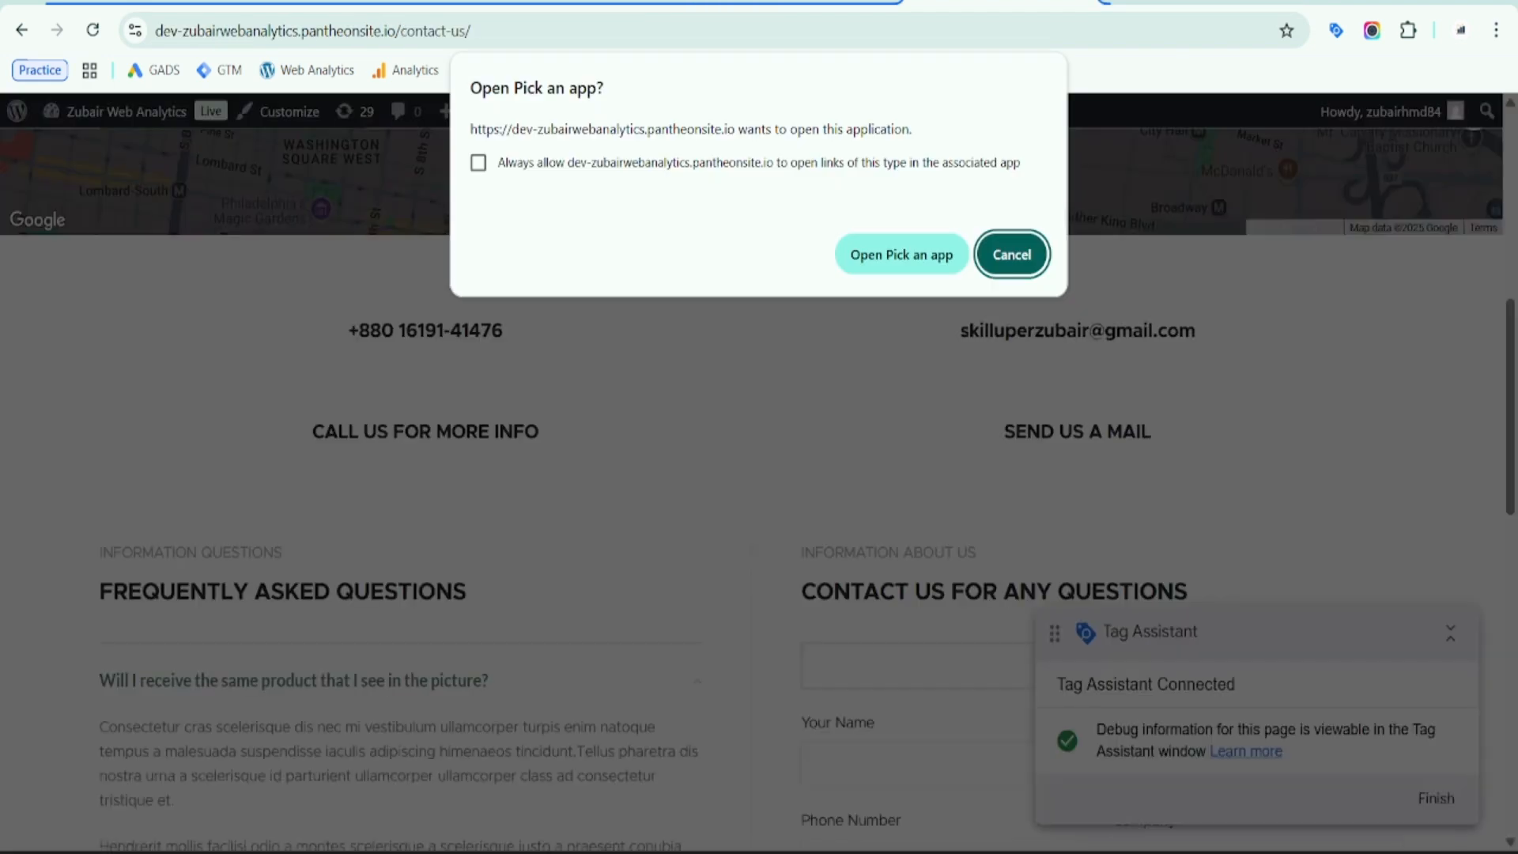
click(1014, 261)
key(ctrl+2)
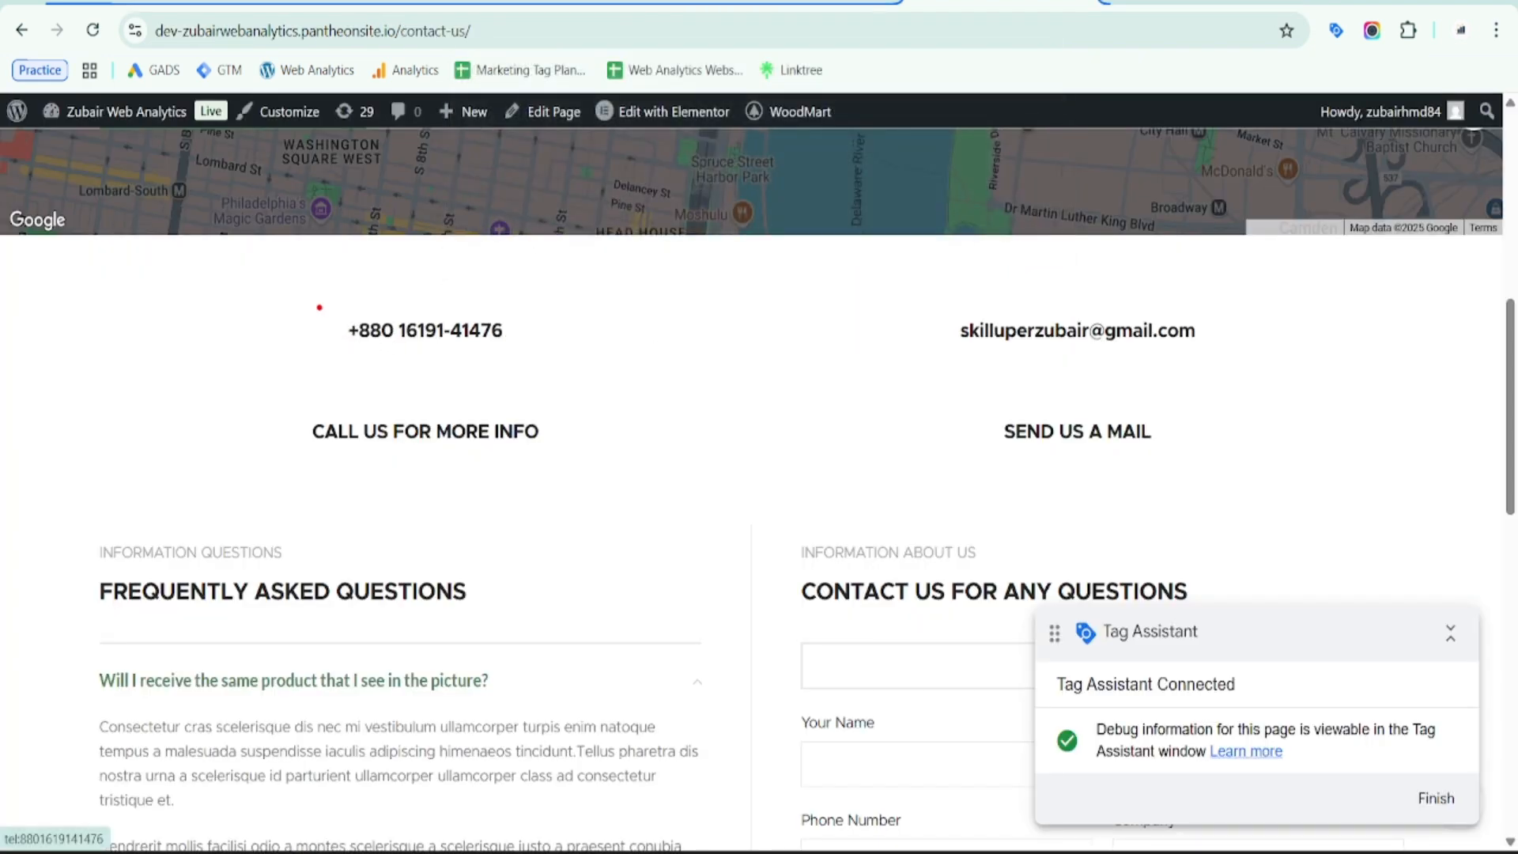
drag(322, 302, 585, 349)
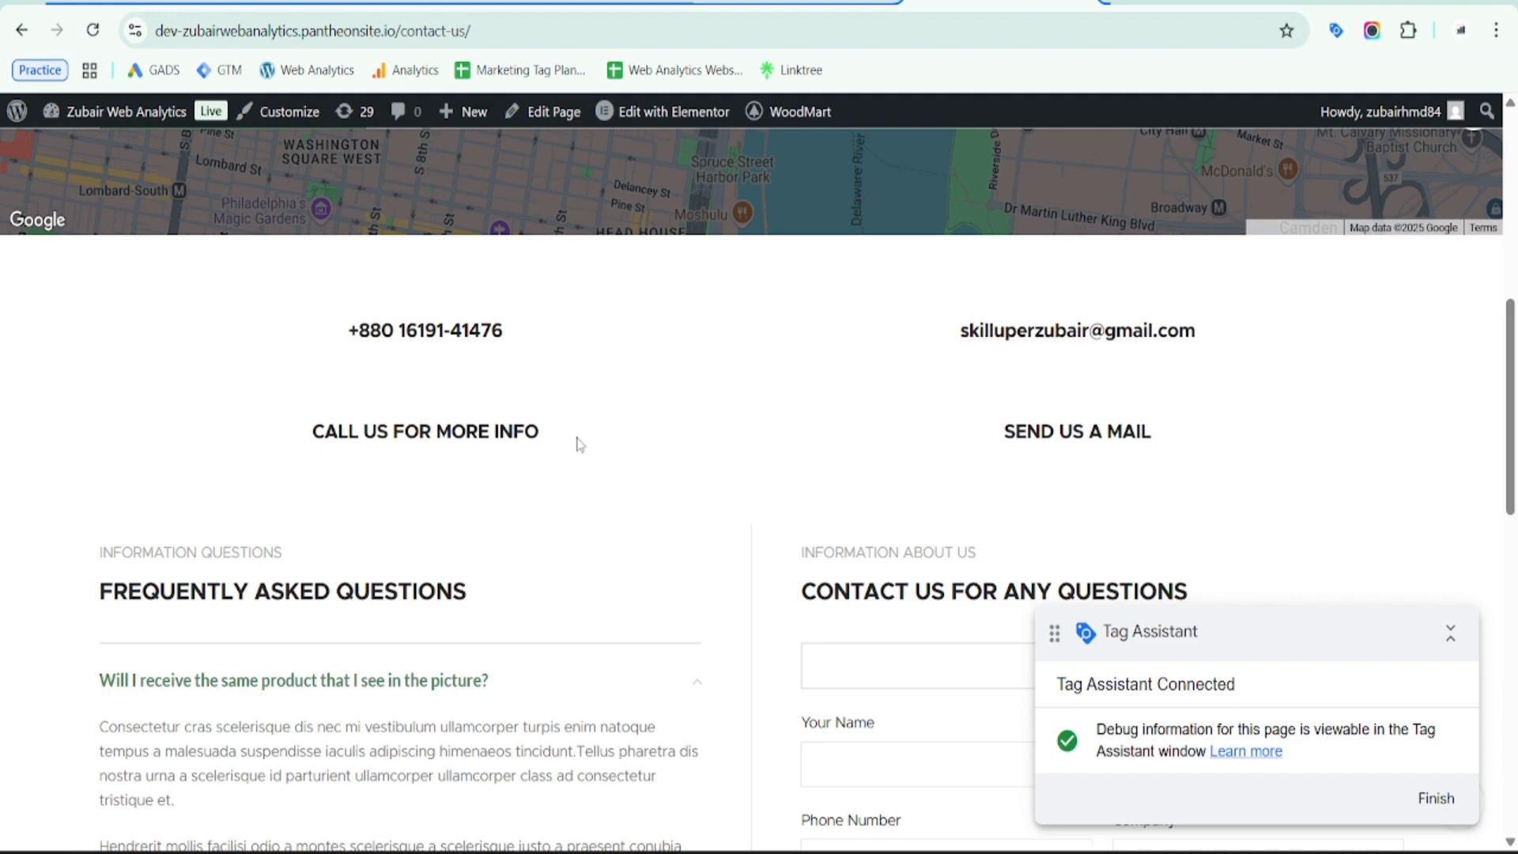
click(418, 440)
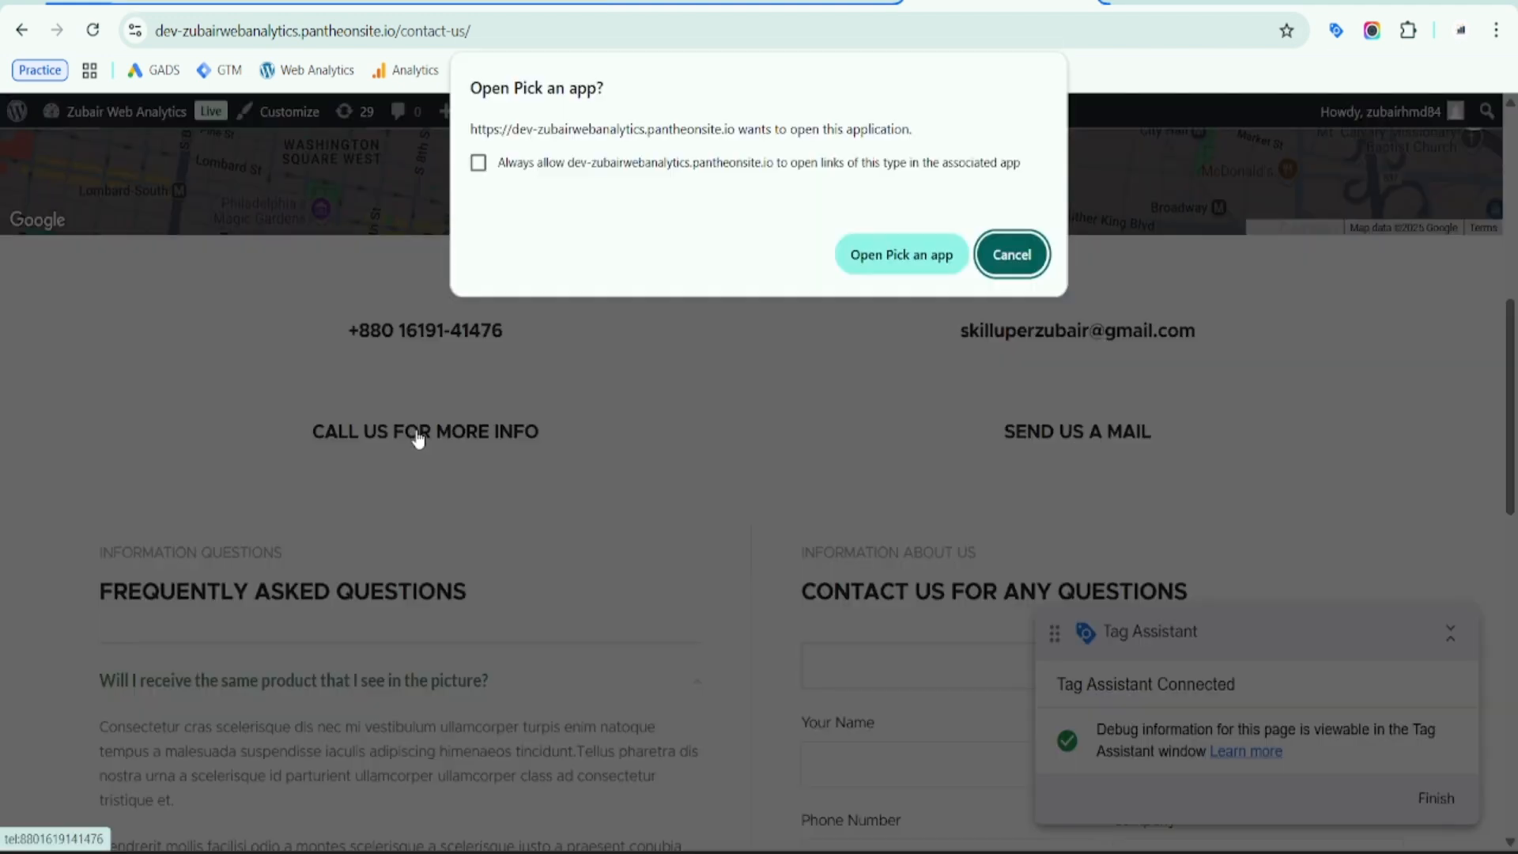
click(799, 3)
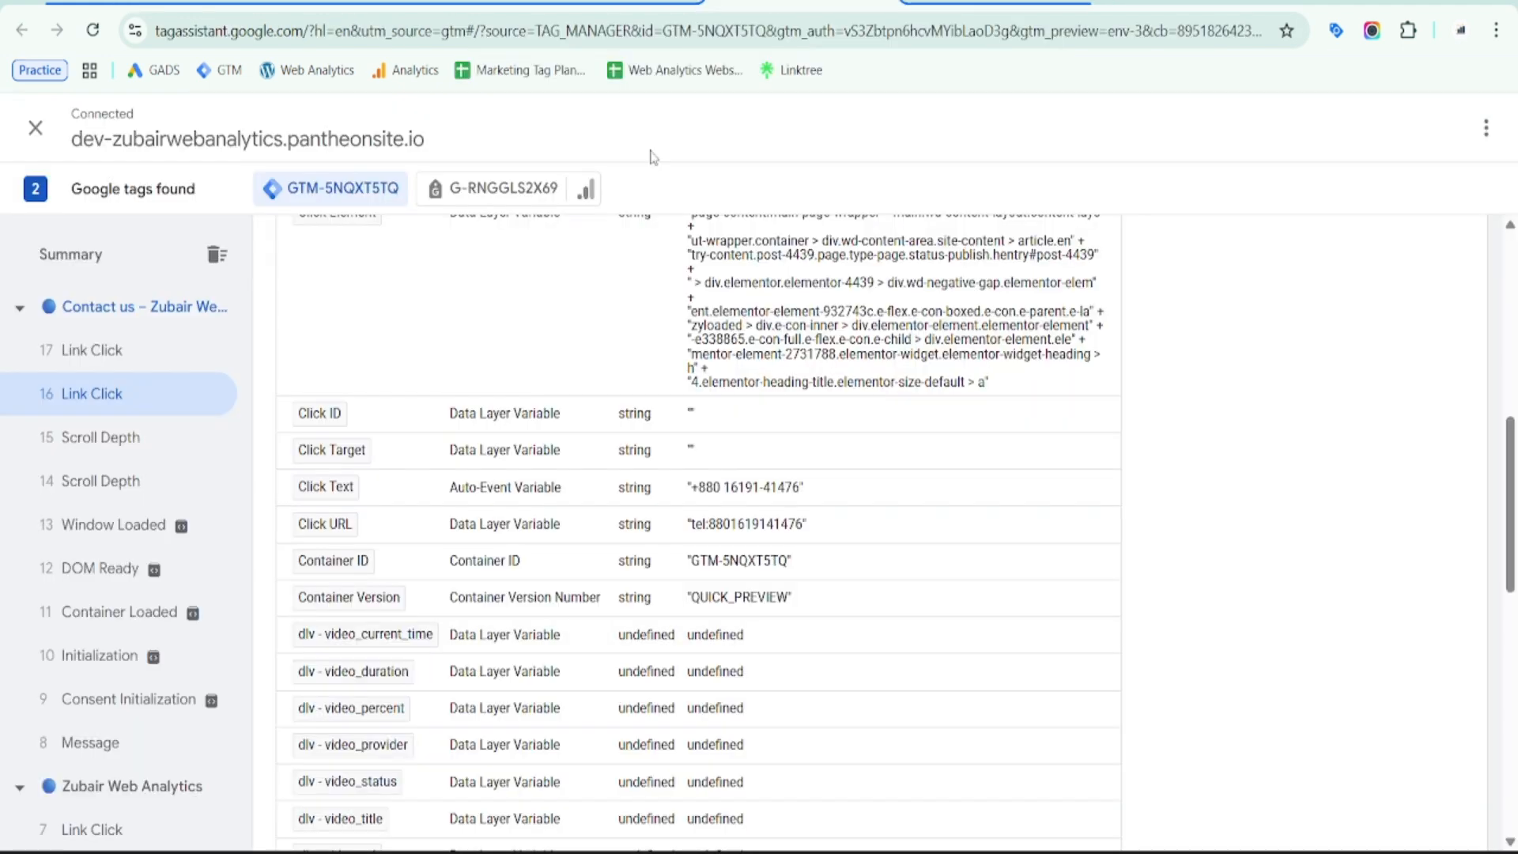
click(92, 352)
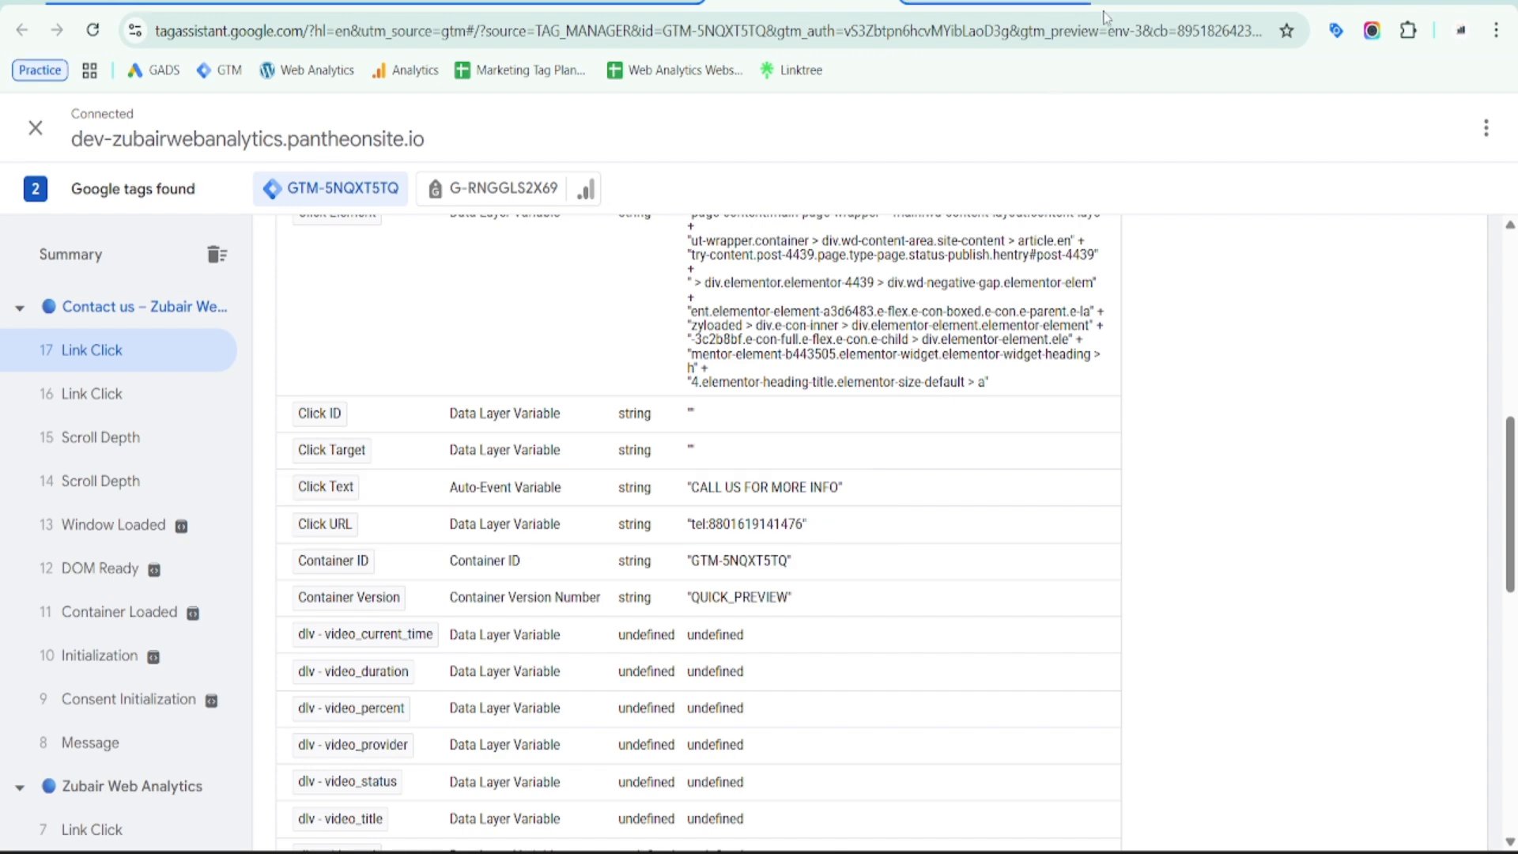
Check the click_text and click_url values of the newest phone_no_click event in Google Analytics DebugView
click(1154, 2)
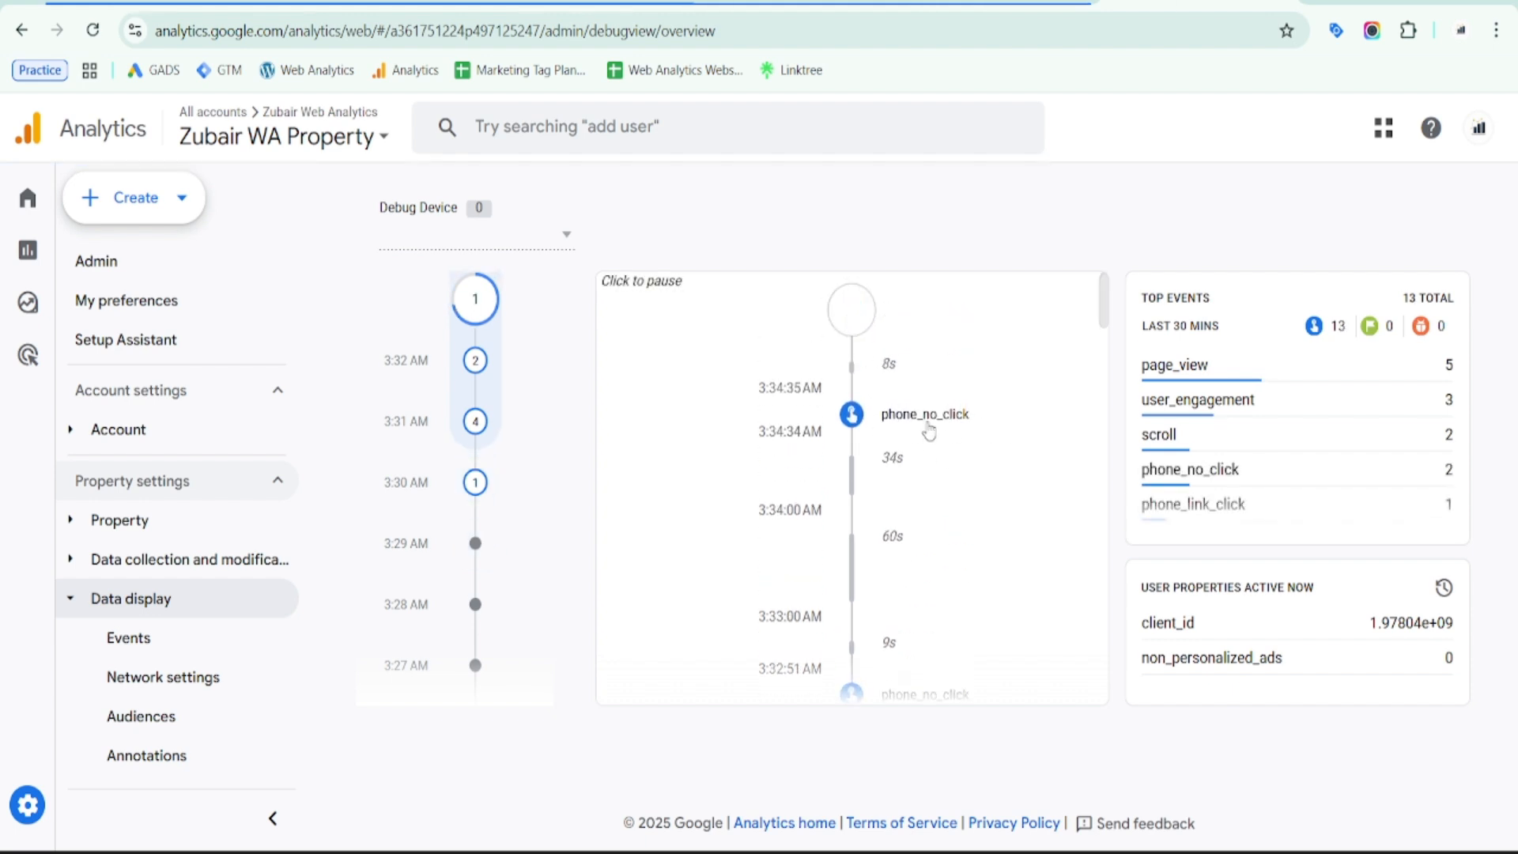
click(904, 425)
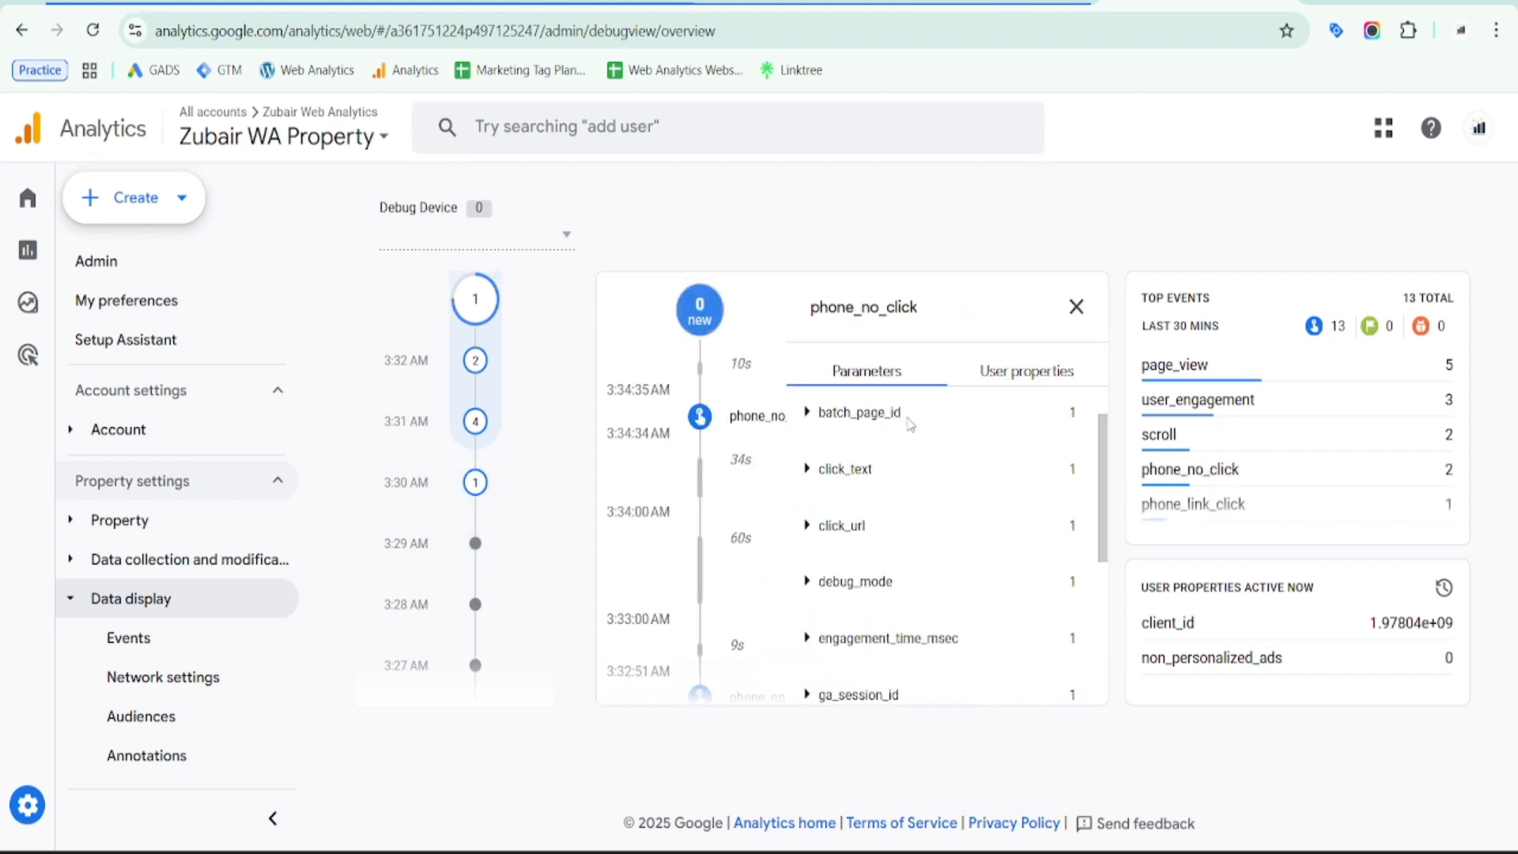
click(807, 471)
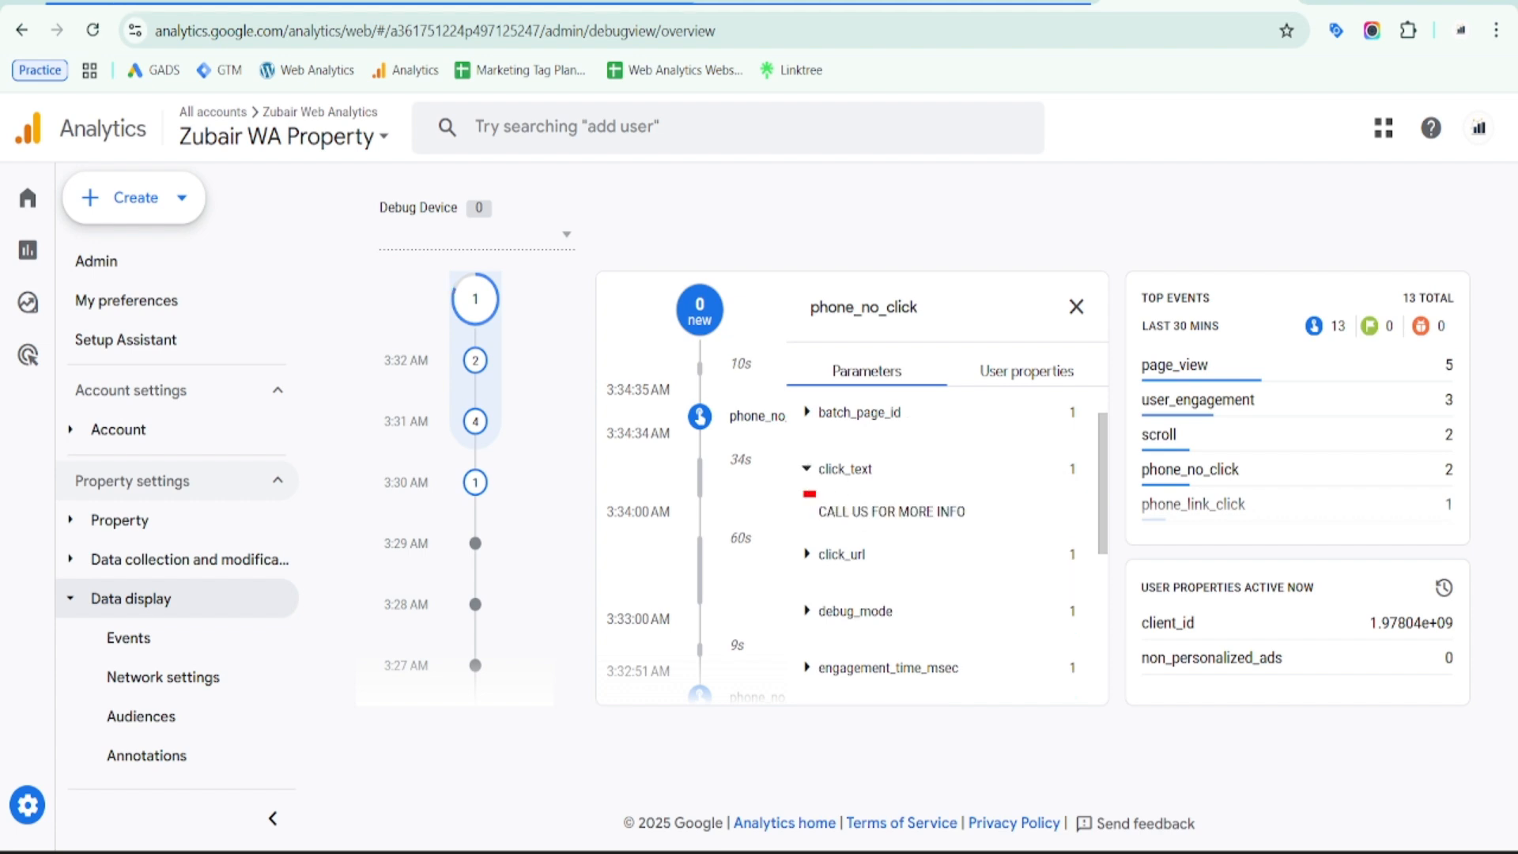
click(807, 554)
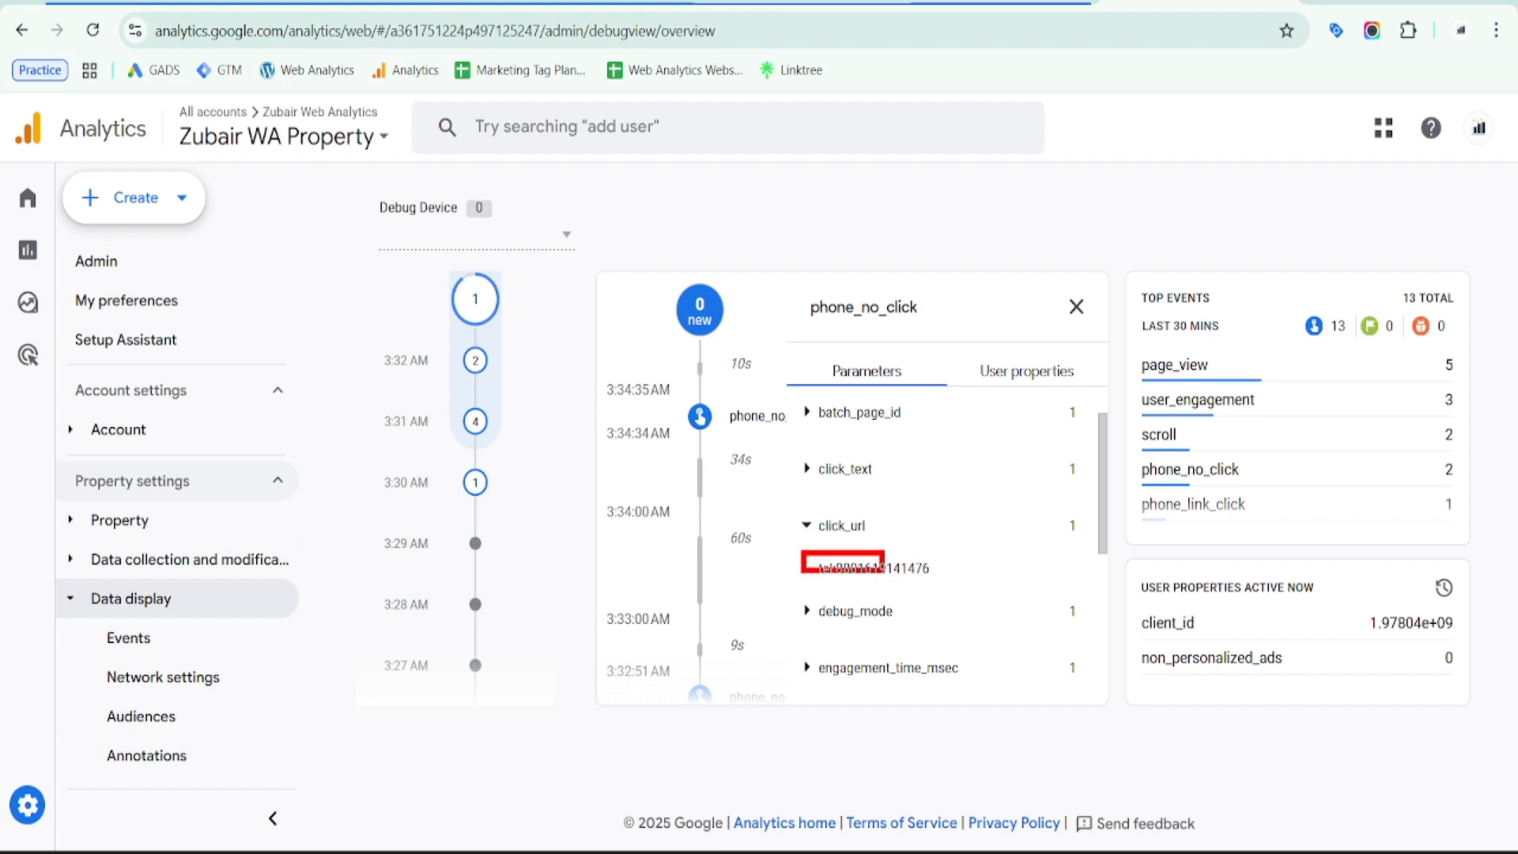